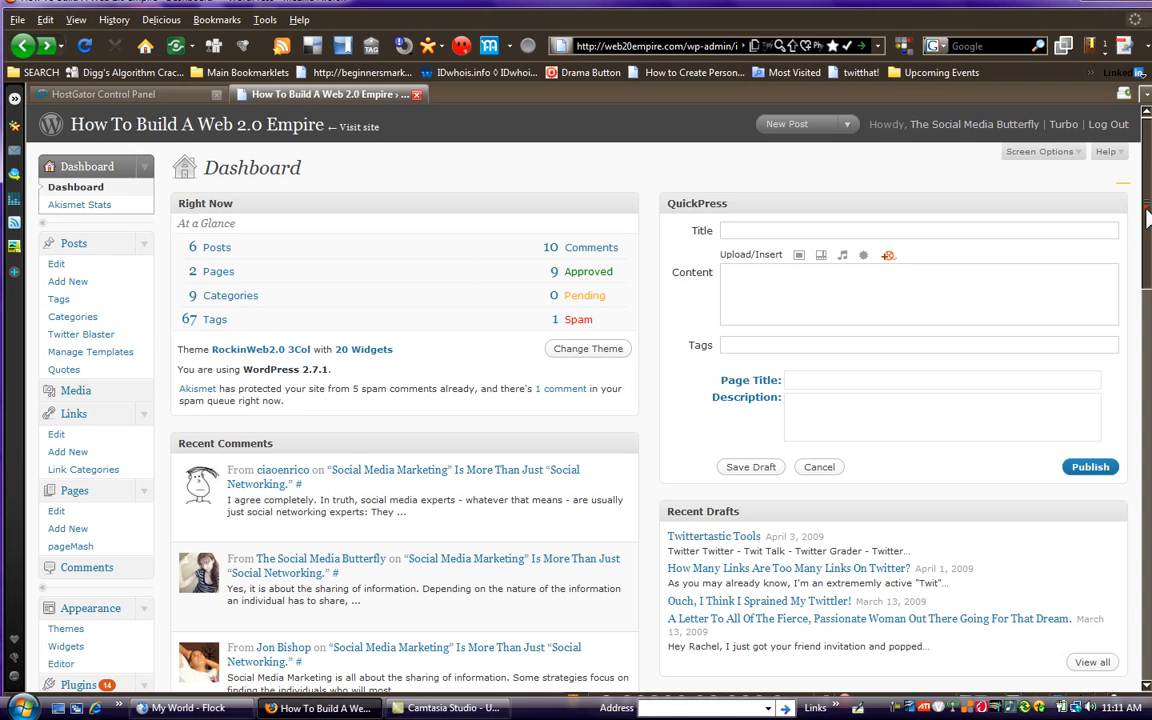
Look over the WordPress dashboard and examine the sections of the HostGator control panel
{"action": "scroll", "coordinate": [1140, 207], "scroll_direction": "down", "scroll_amount": 15}
{"action": "left_click_drag", "start_coordinate": [1140, 537], "coordinate": [1140, 215]}
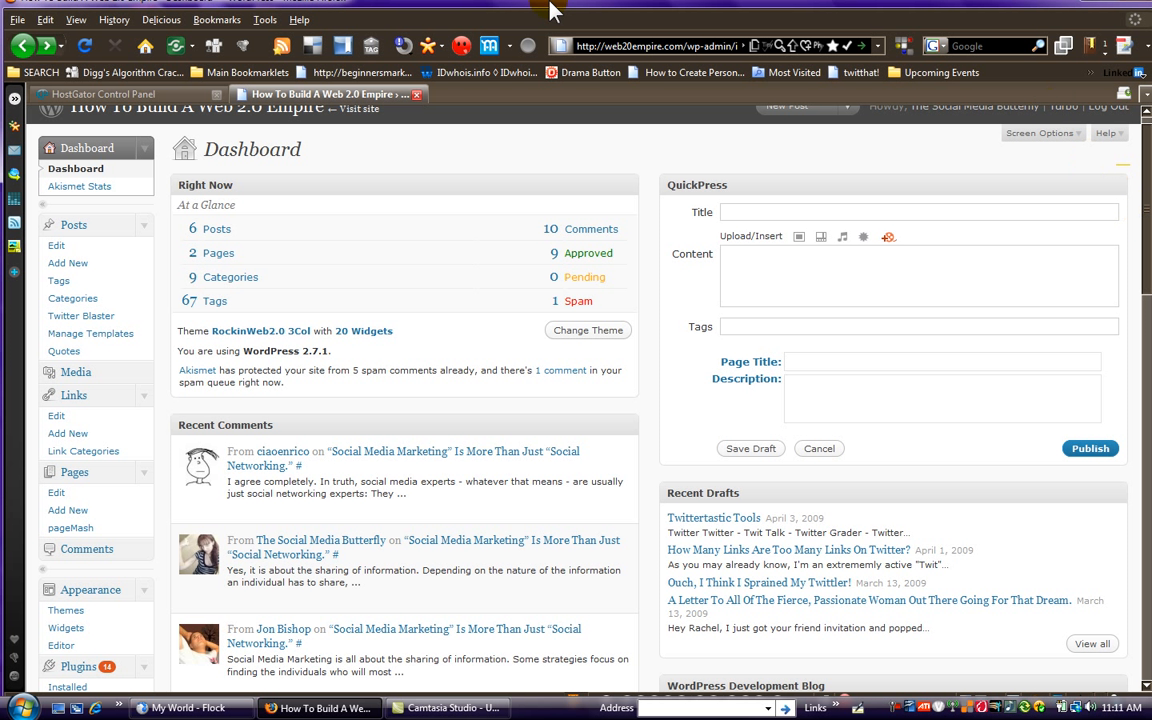
{"action": "left_click", "coordinate": [142, 97]}
{"action": "scroll", "coordinate": [420, 480], "scroll_direction": "up", "scroll_amount": 3}
{"action": "scroll", "coordinate": [420, 480], "scroll_direction": "up", "scroll_amount": 10}
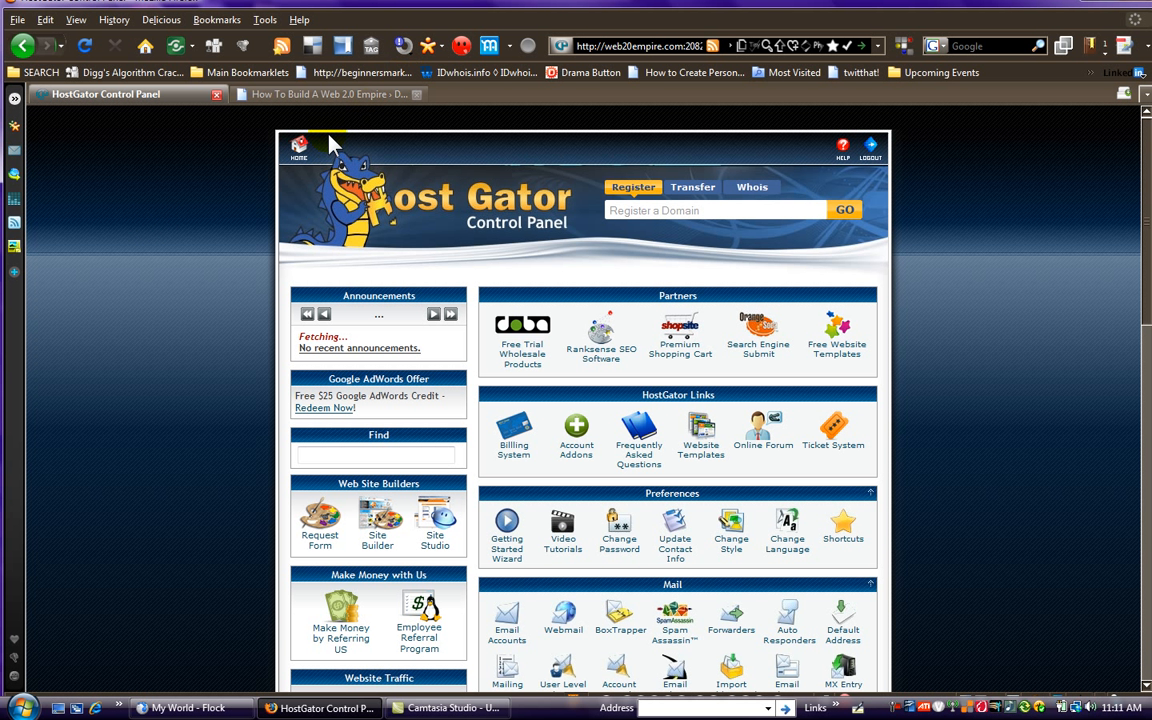
{"action": "scroll", "coordinate": [330, 142], "scroll_direction": "down", "scroll_amount": 15}
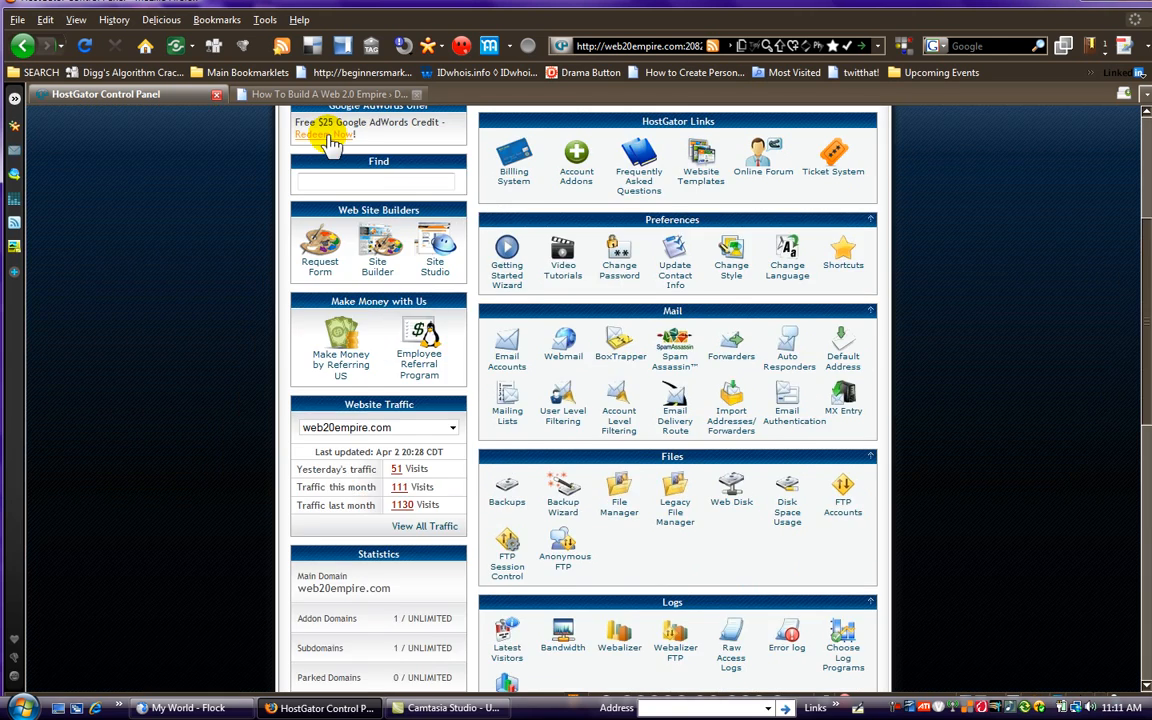
{"action": "scroll", "coordinate": [330, 142], "scroll_direction": "up", "scroll_amount": 3}
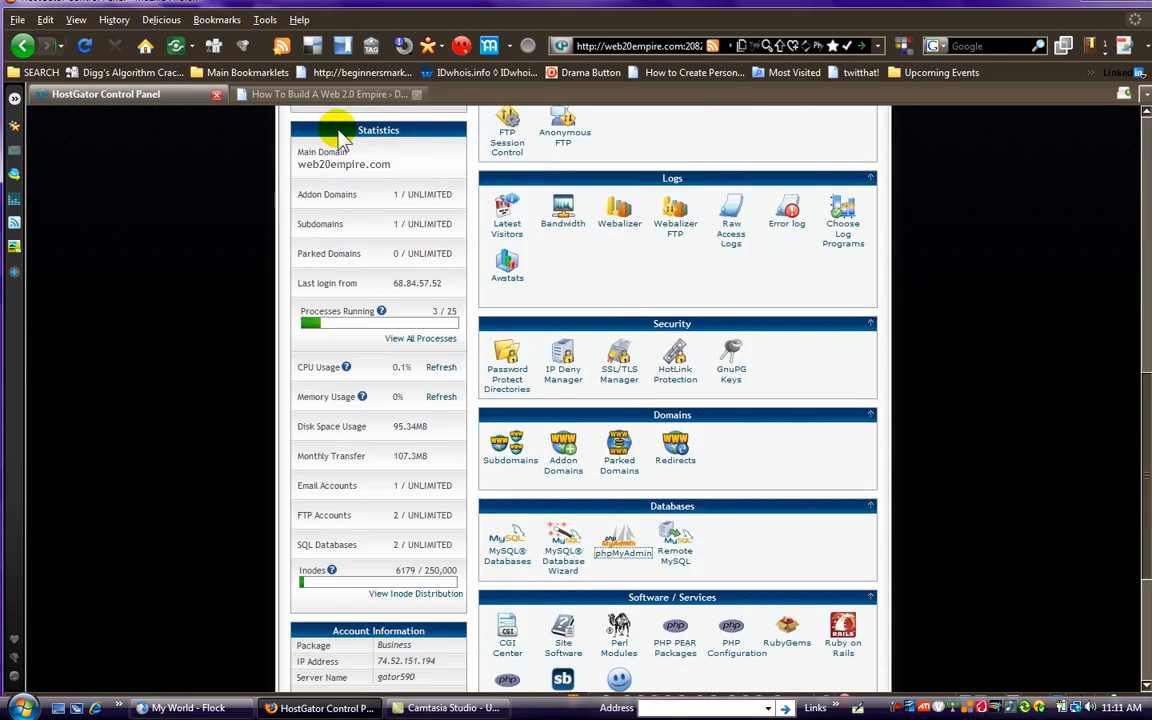
{"action": "scroll", "coordinate": [309, 129], "scroll_direction": "down", "scroll_amount": 3}
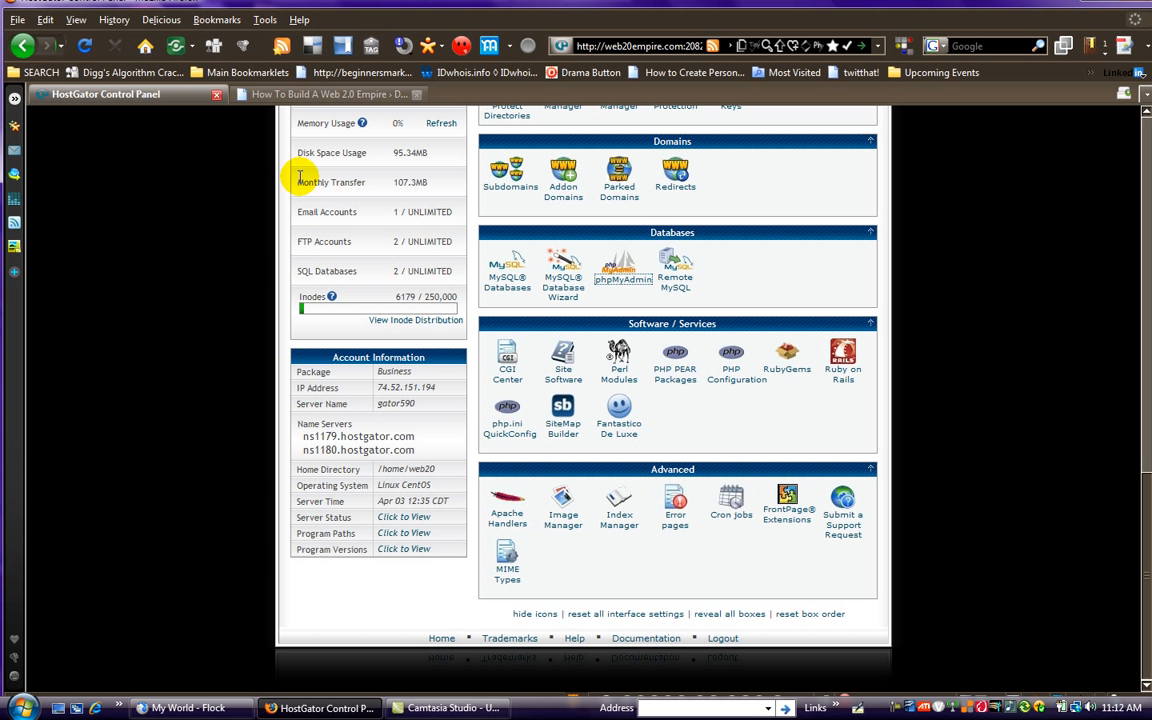
{"action": "scroll", "coordinate": [162, 206], "scroll_direction": "up", "scroll_amount": 15}
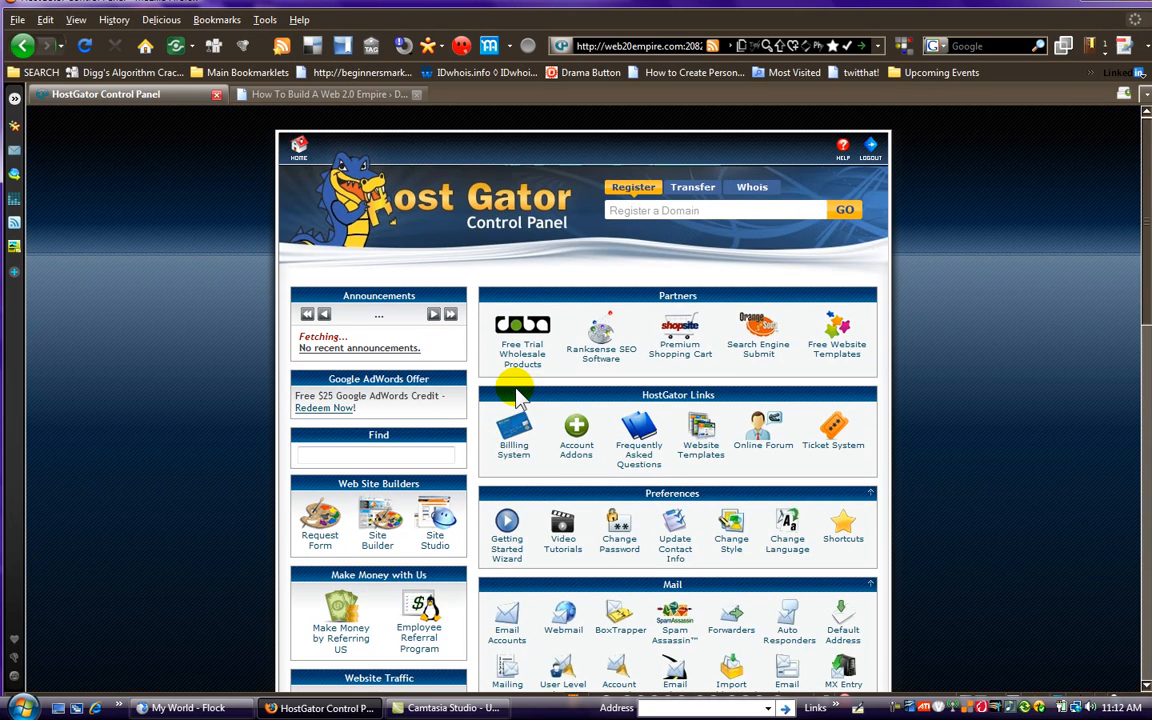
Return to the WordPress admin site and open its list of installed plugins
{"action": "left_click", "coordinate": [269, 96]}
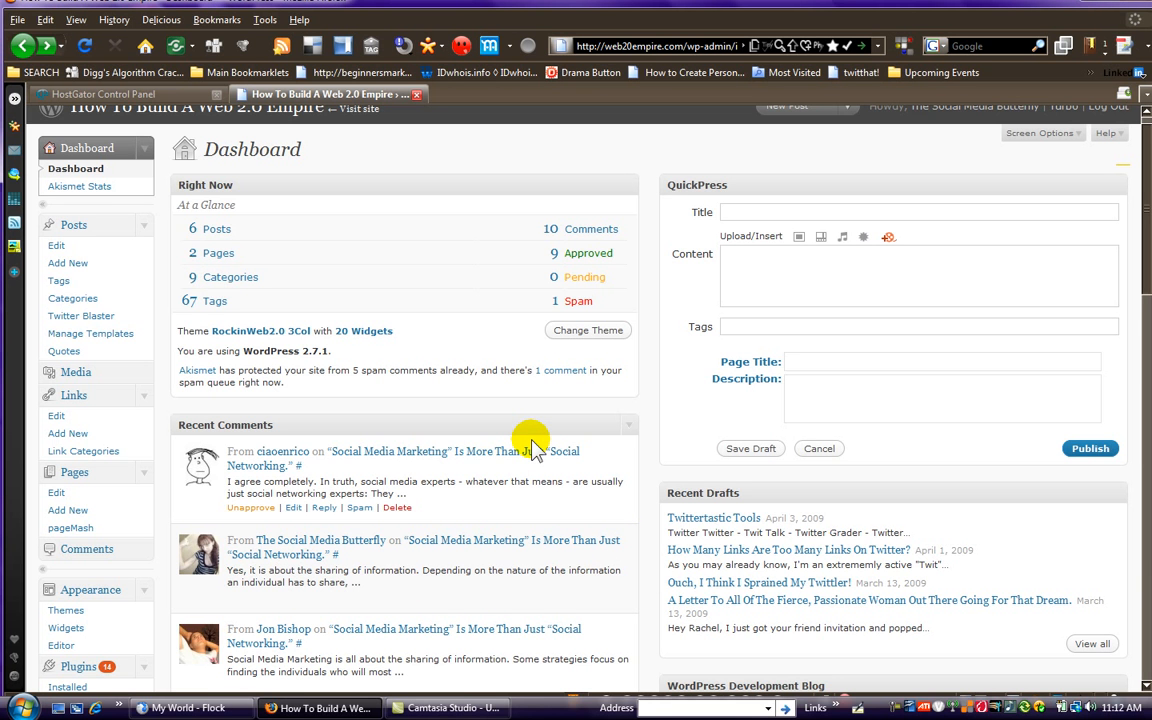
{"action": "scroll", "coordinate": [530, 445], "scroll_direction": "down", "scroll_amount": 5}
{"action": "scroll", "coordinate": [528, 430], "scroll_direction": "up", "scroll_amount": 3}
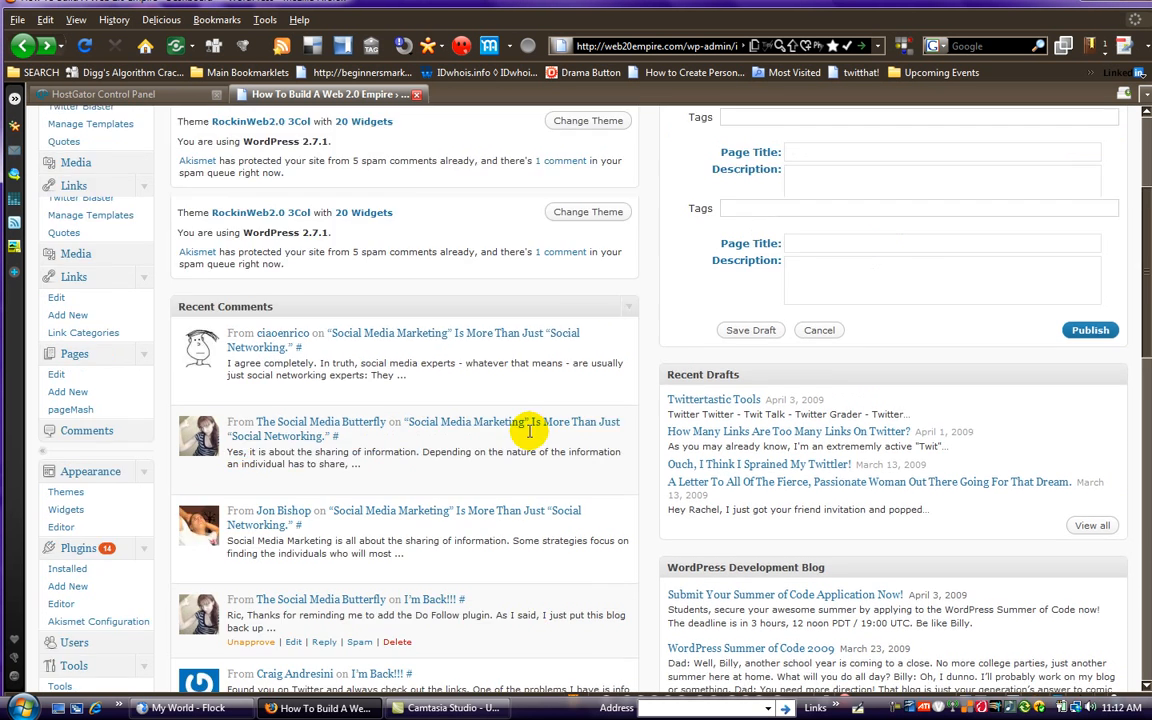
{"action": "scroll", "coordinate": [530, 430], "scroll_direction": "up", "scroll_amount": 3}
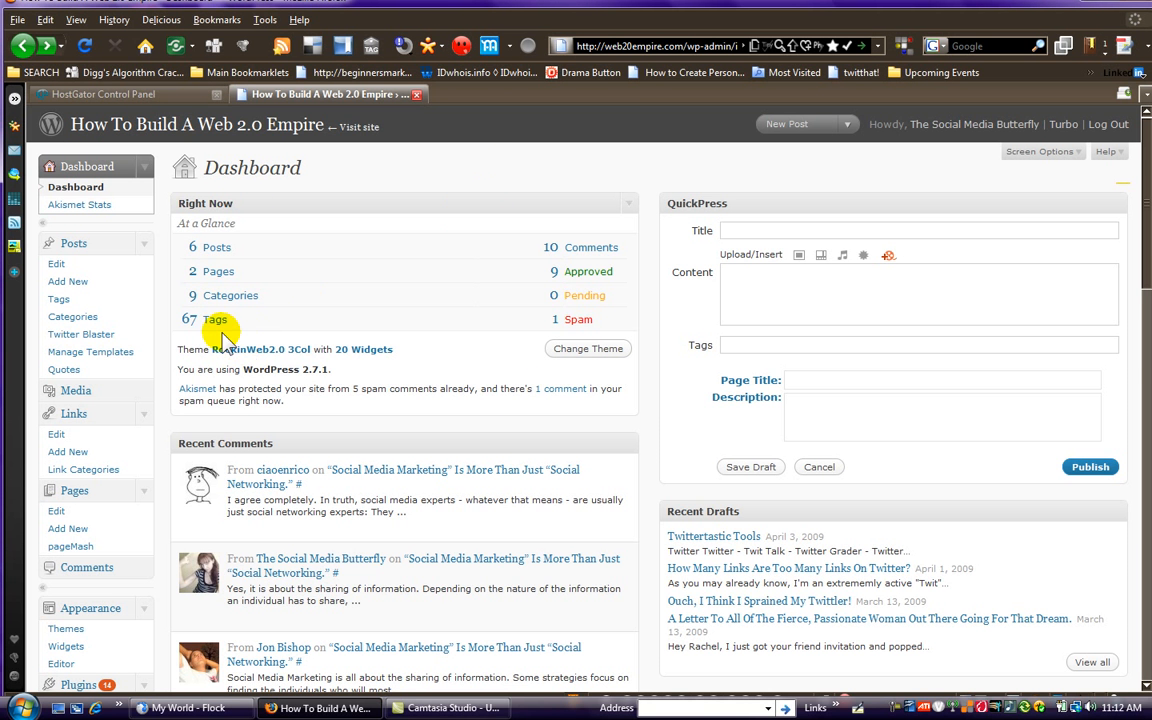
{"action": "scroll", "coordinate": [195, 325], "scroll_direction": "down", "scroll_amount": 2}
{"action": "scroll", "coordinate": [65, 510], "scroll_direction": "down", "scroll_amount": 3}
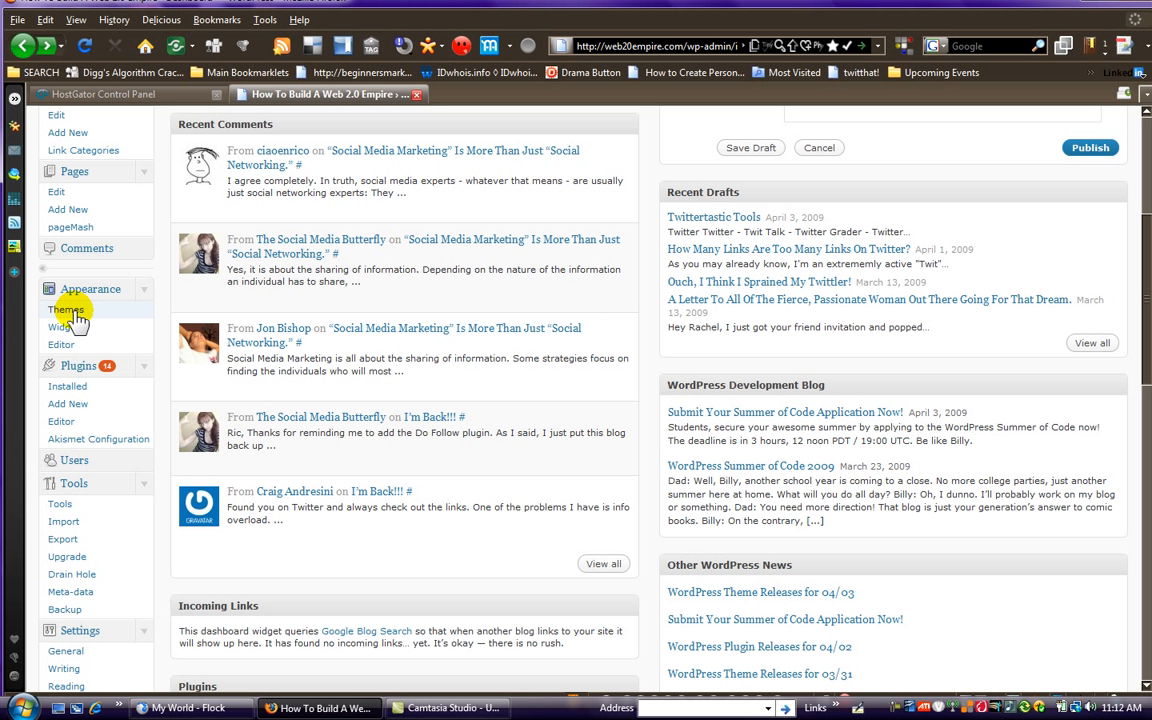
{"action": "left_click", "coordinate": [64, 387]}
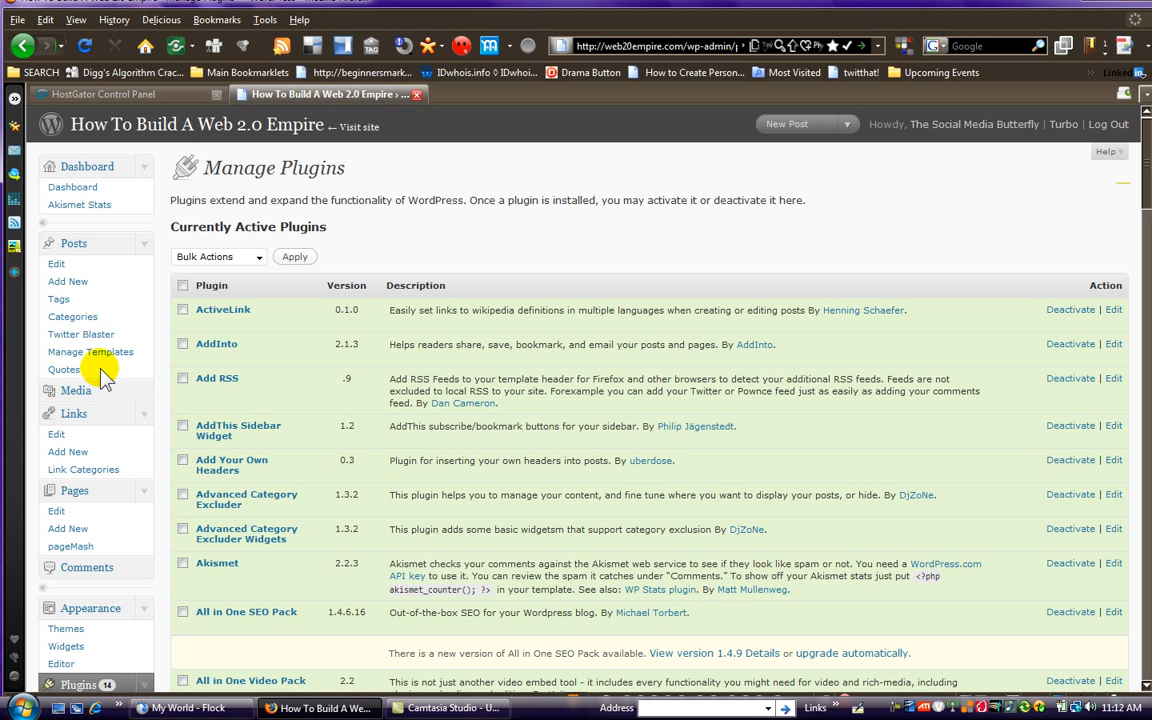
Find the WordPress Database Backup plugin among the active plugins and open its backup page
{"action": "scroll", "coordinate": [383, 470], "scroll_direction": "down", "scroll_amount": 5}
{"action": "scroll", "coordinate": [383, 472], "scroll_direction": "down", "scroll_amount": 10}
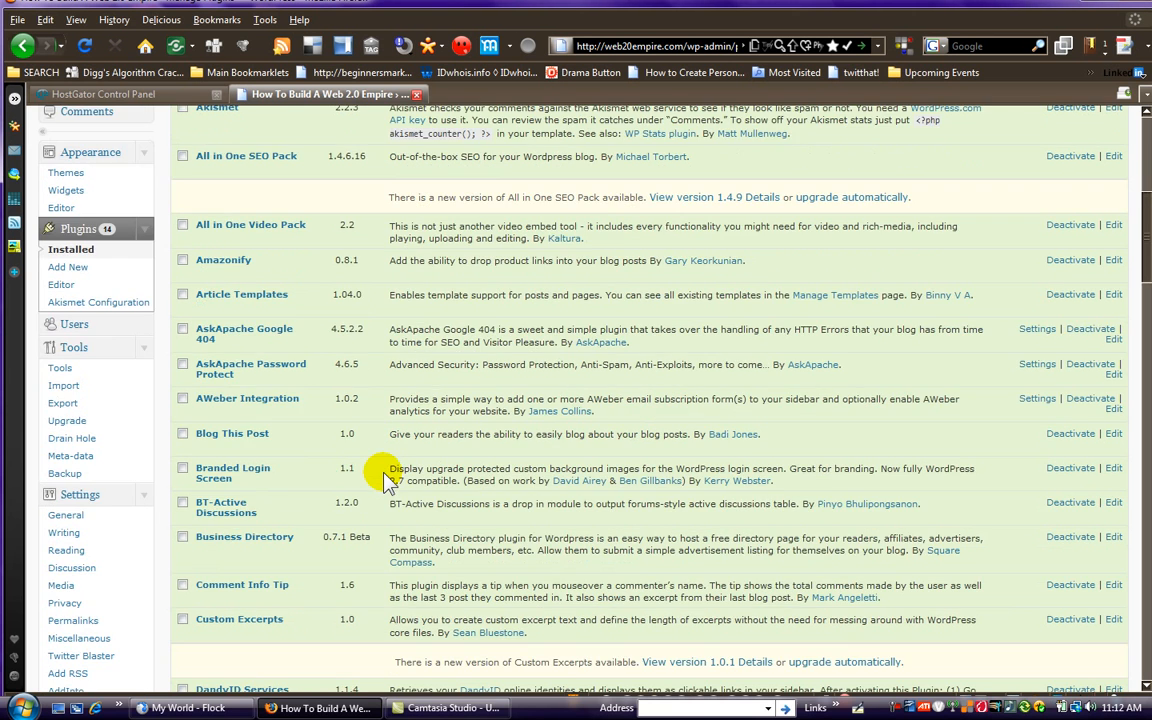
{"action": "scroll", "coordinate": [385, 475], "scroll_direction": "down", "scroll_amount": 18}
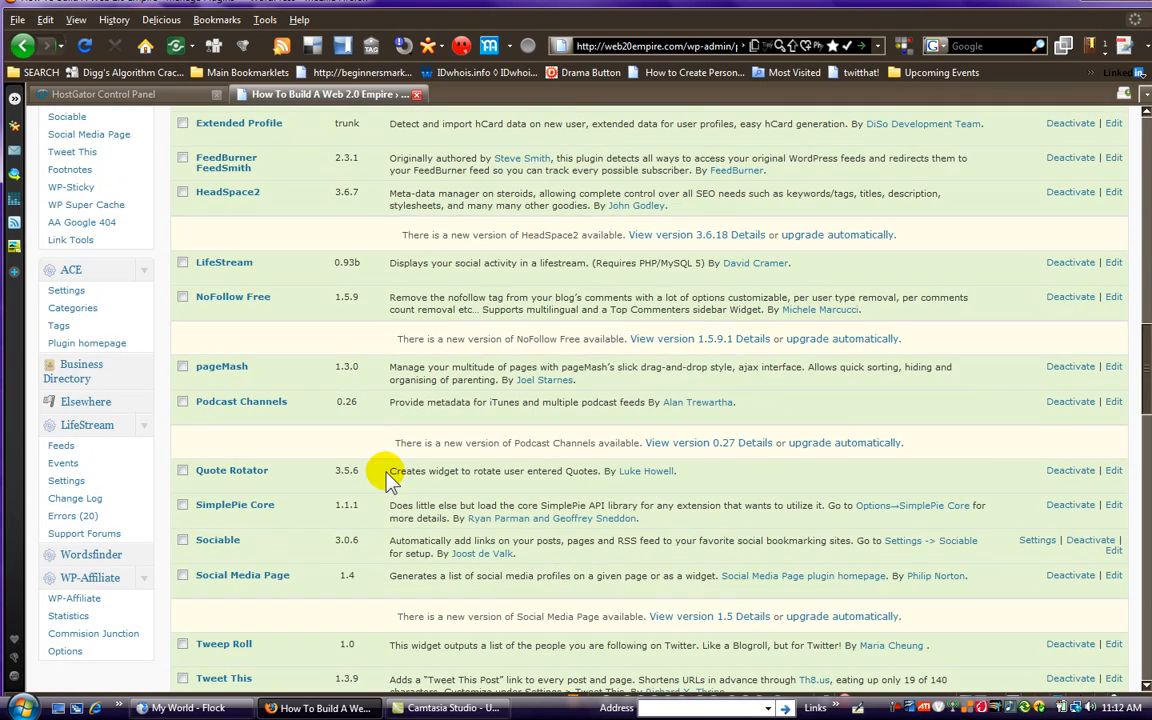
{"action": "scroll", "coordinate": [385, 475], "scroll_direction": "down", "scroll_amount": 2}
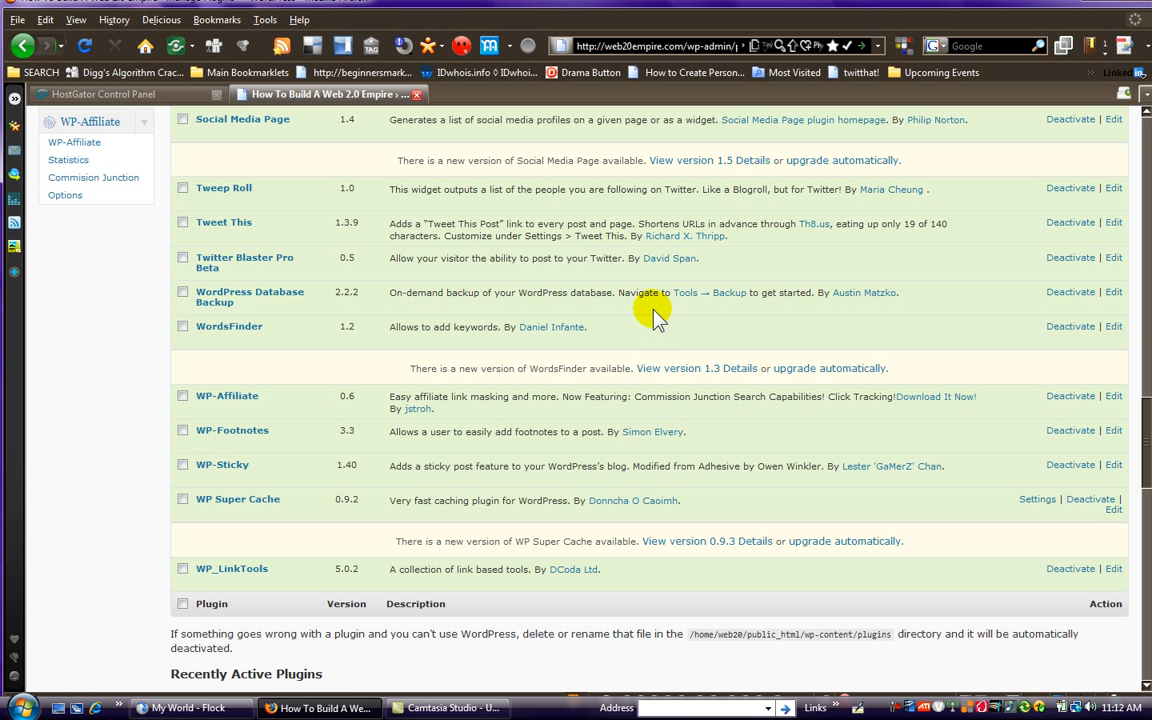
{"action": "left_click", "coordinate": [690, 293]}
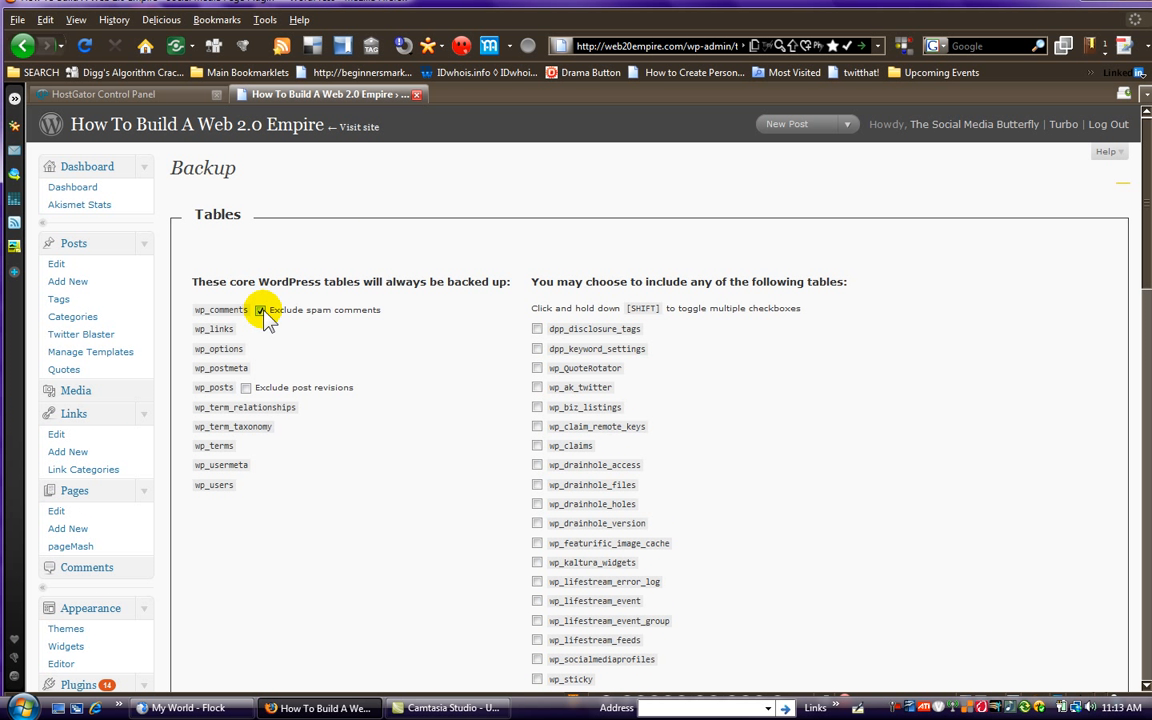
Include the optional tables from dpp_disclosure_tags through wp_drainhole_version in the immediate backup
{"action": "left_click", "coordinate": [538, 330]}
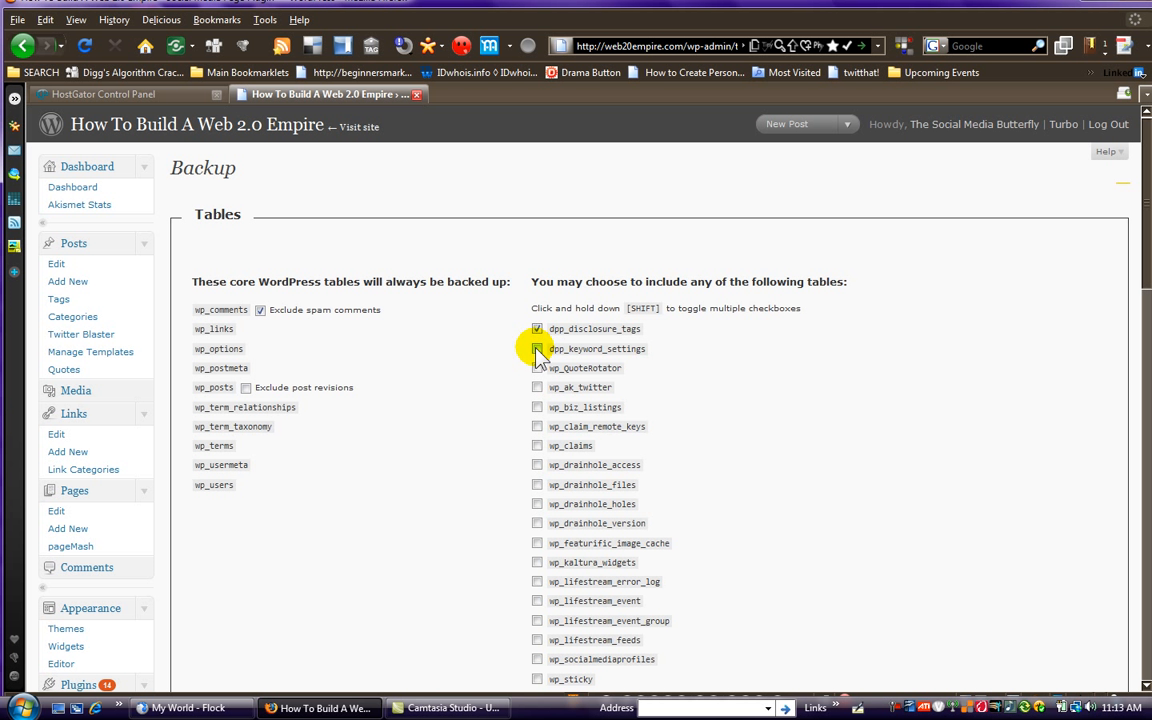
{"action": "left_click", "coordinate": [537, 350]}
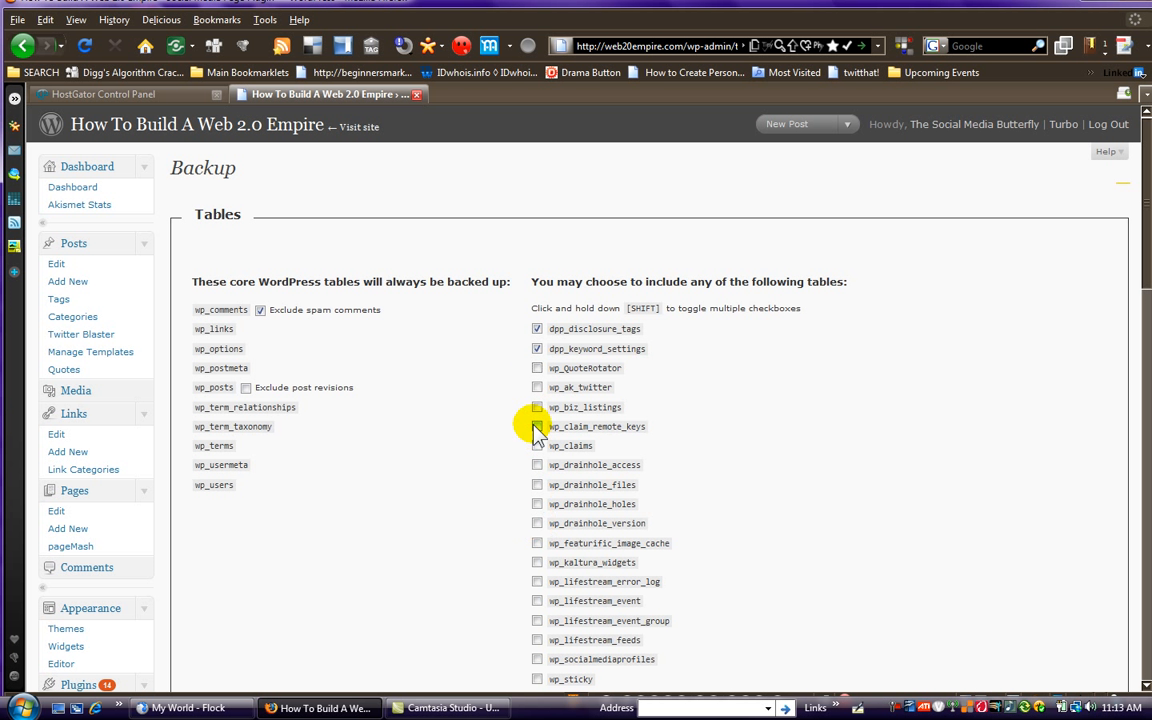
{"action": "left_click", "coordinate": [537, 368]}
{"action": "left_click", "coordinate": [537, 387]}
{"action": "left_click", "coordinate": [537, 407]}
{"action": "left_click", "coordinate": [537, 427]}
{"action": "left_click", "coordinate": [537, 446]}
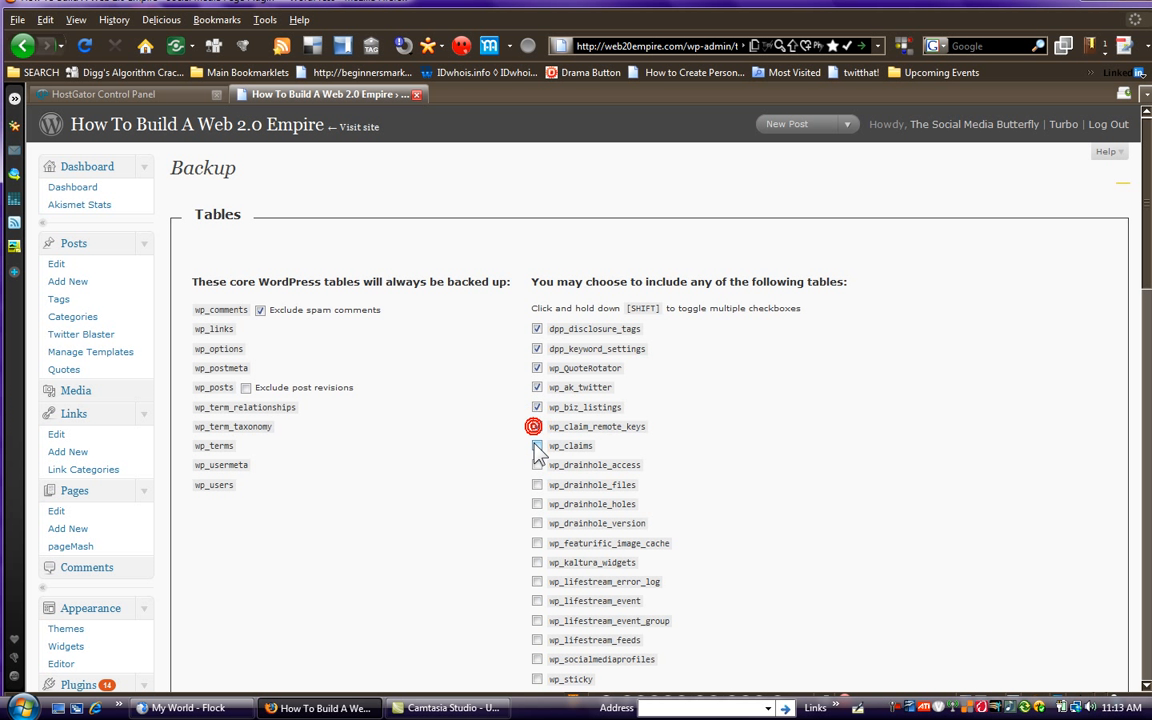
{"action": "left_click", "coordinate": [537, 465]}
{"action": "left_click", "coordinate": [537, 484]}
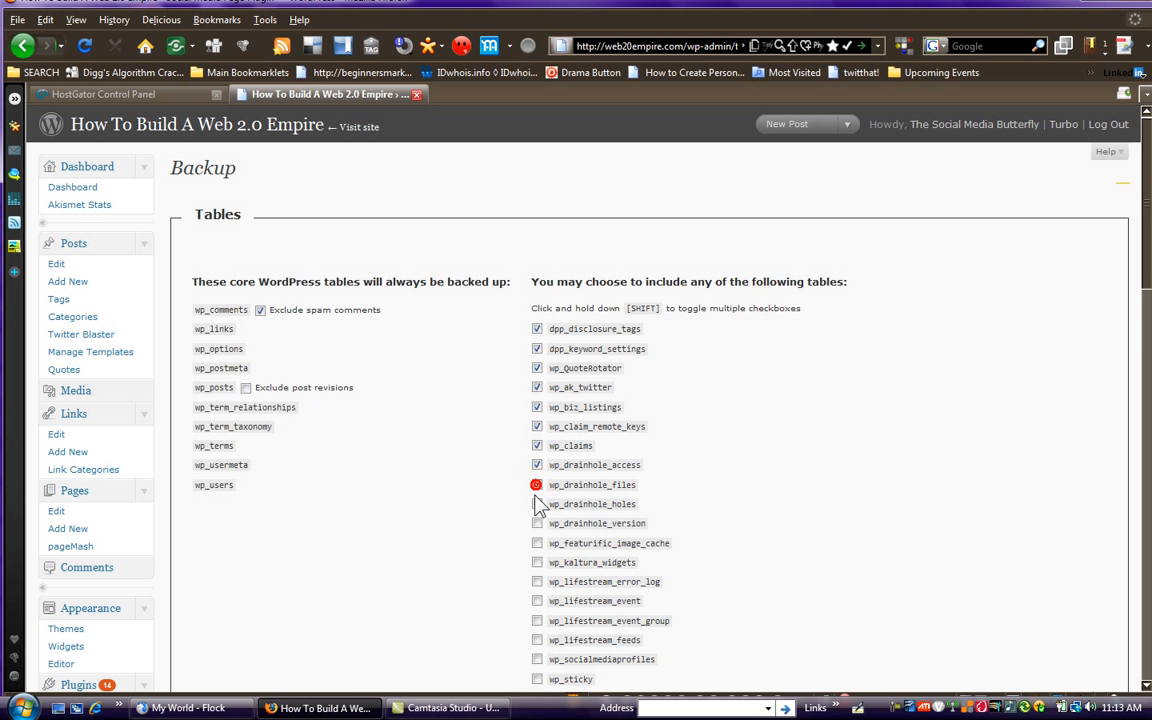
{"action": "left_click", "coordinate": [537, 504]}
{"action": "left_click", "coordinate": [537, 523]}
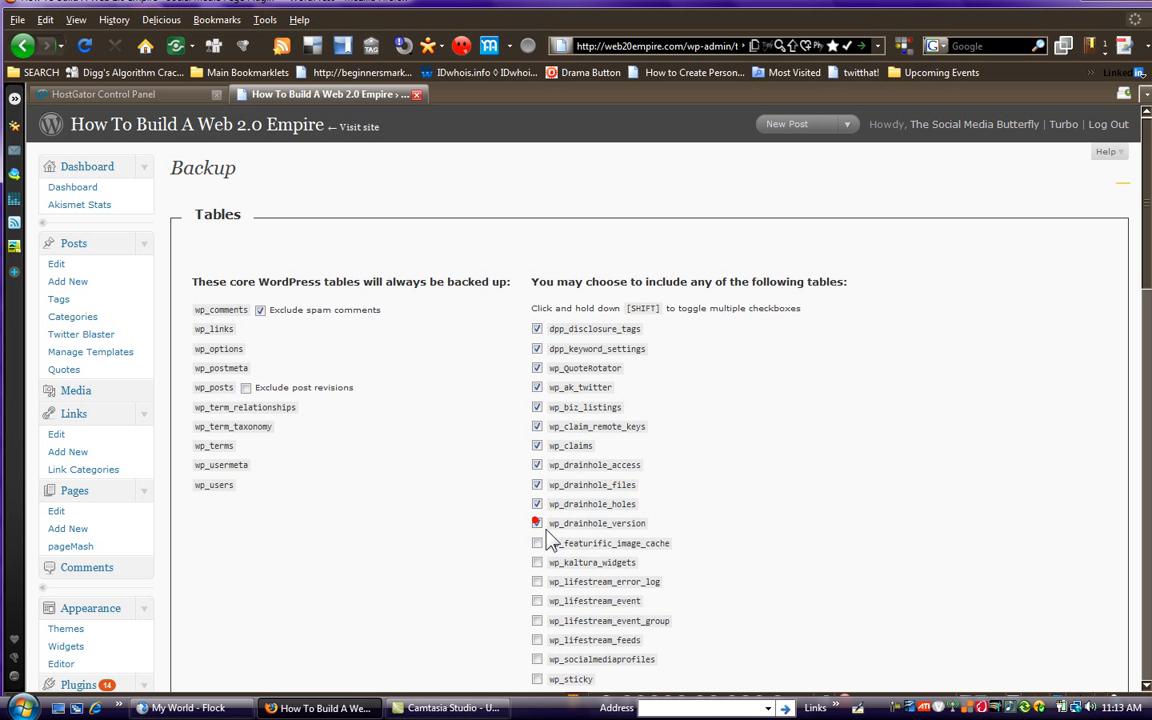
Include the remaining optional tables from wp_featurific_image_cache through wp_wp_affiliate_links in the immediate backup
{"action": "scroll", "coordinate": [530, 485], "scroll_direction": "down", "scroll_amount": 2}
{"action": "left_click", "coordinate": [537, 452]}
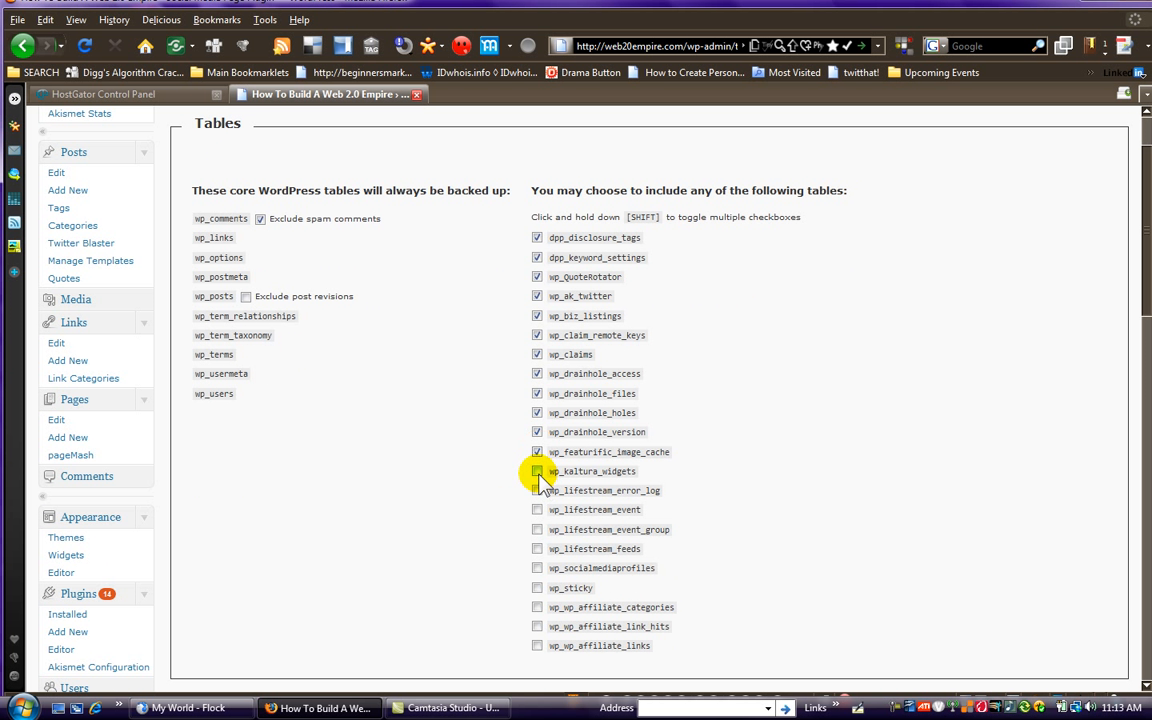
{"action": "left_click", "coordinate": [537, 490]}
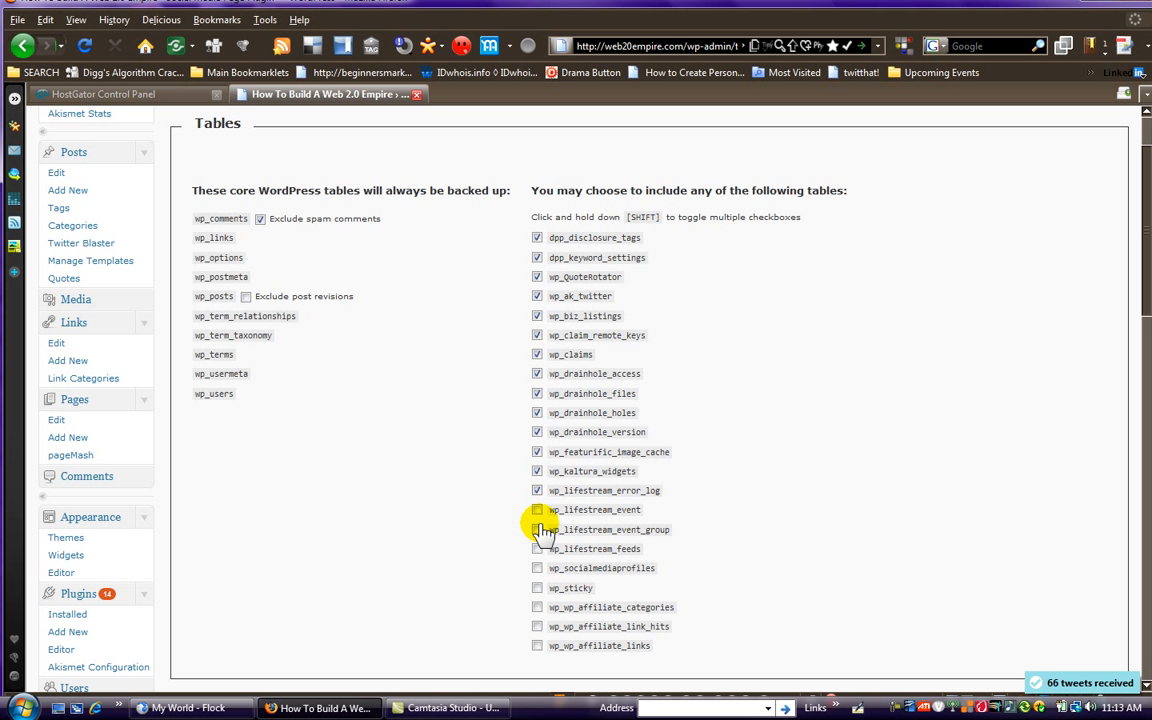
{"action": "left_click", "coordinate": [538, 510]}
{"action": "left_click", "coordinate": [537, 549]}
{"action": "left_click", "coordinate": [537, 568]}
{"action": "left_click", "coordinate": [537, 588]}
{"action": "left_click", "coordinate": [537, 607]}
{"action": "left_click", "coordinate": [537, 626]}
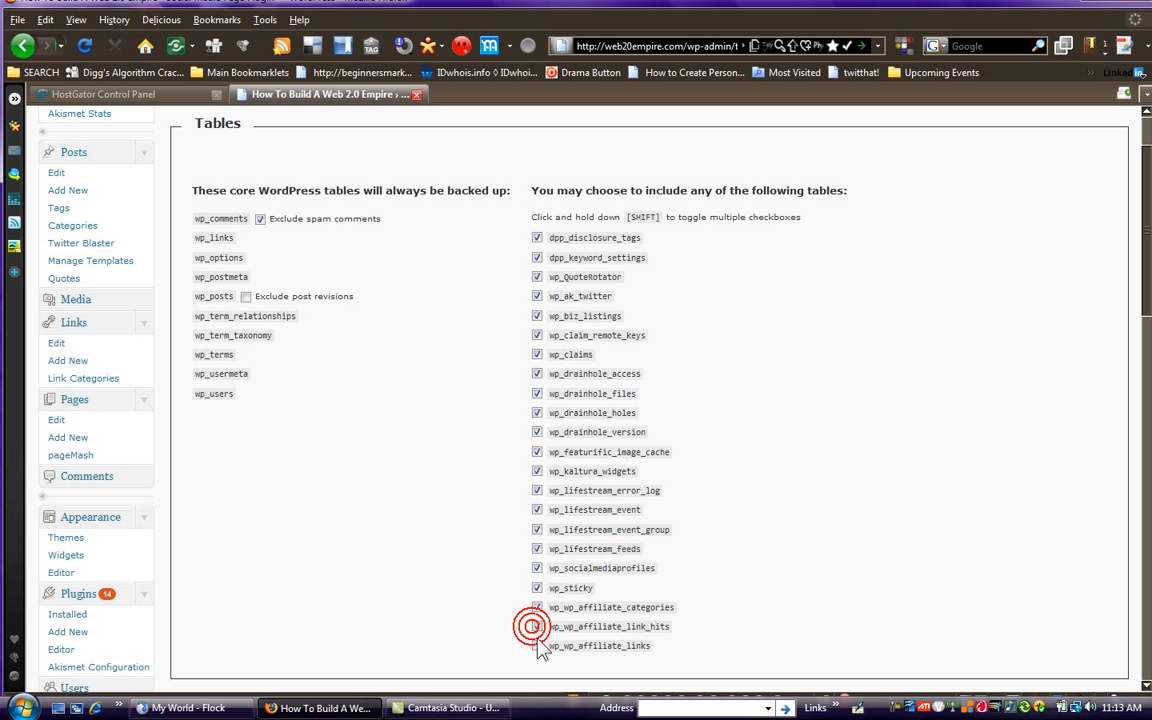
{"action": "left_click", "coordinate": [537, 646]}
Review the backup and scheduling options, and run the backup immediately with the file downloaded to the computer
{"action": "scroll", "coordinate": [540, 609], "scroll_direction": "down", "scroll_amount": 2}
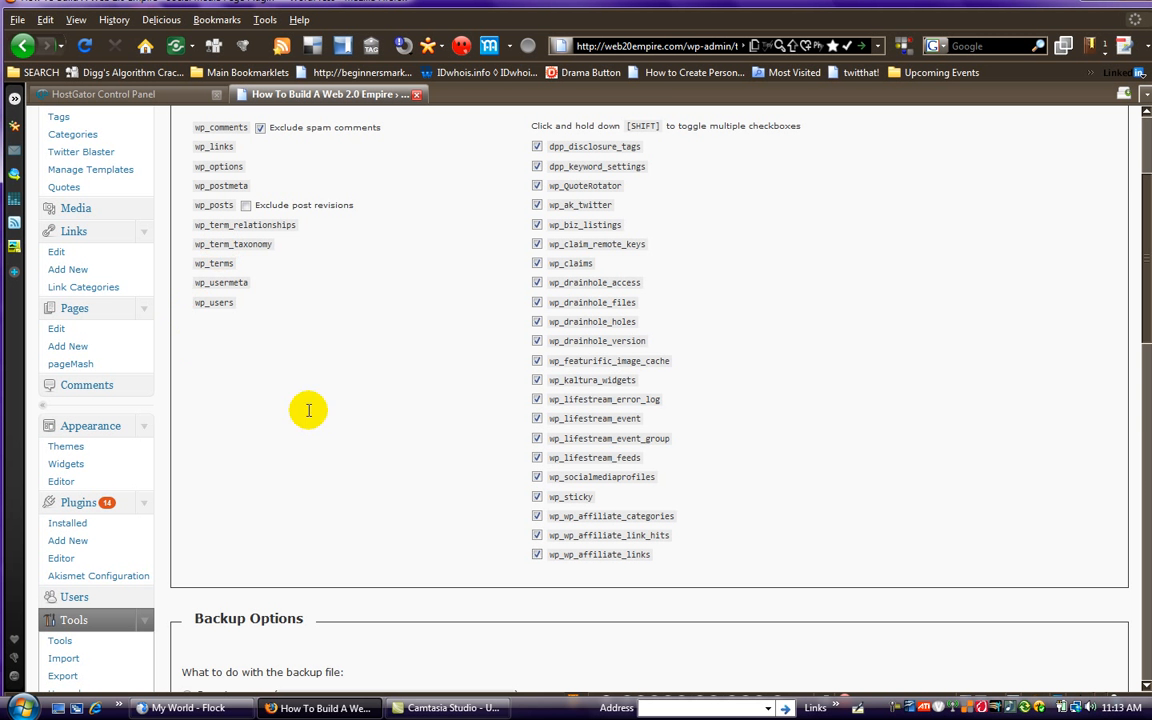
{"action": "scroll", "coordinate": [512, 368], "scroll_direction": "down", "scroll_amount": 8}
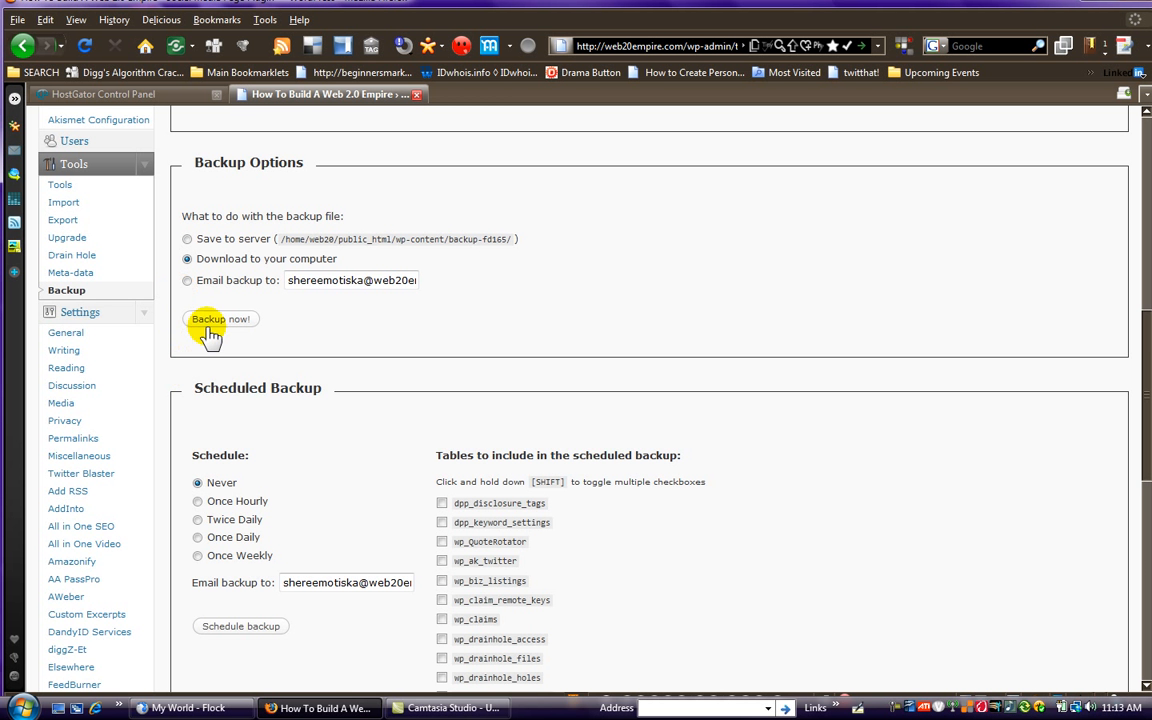
{"action": "scroll", "coordinate": [560, 550], "scroll_direction": "down", "scroll_amount": 5}
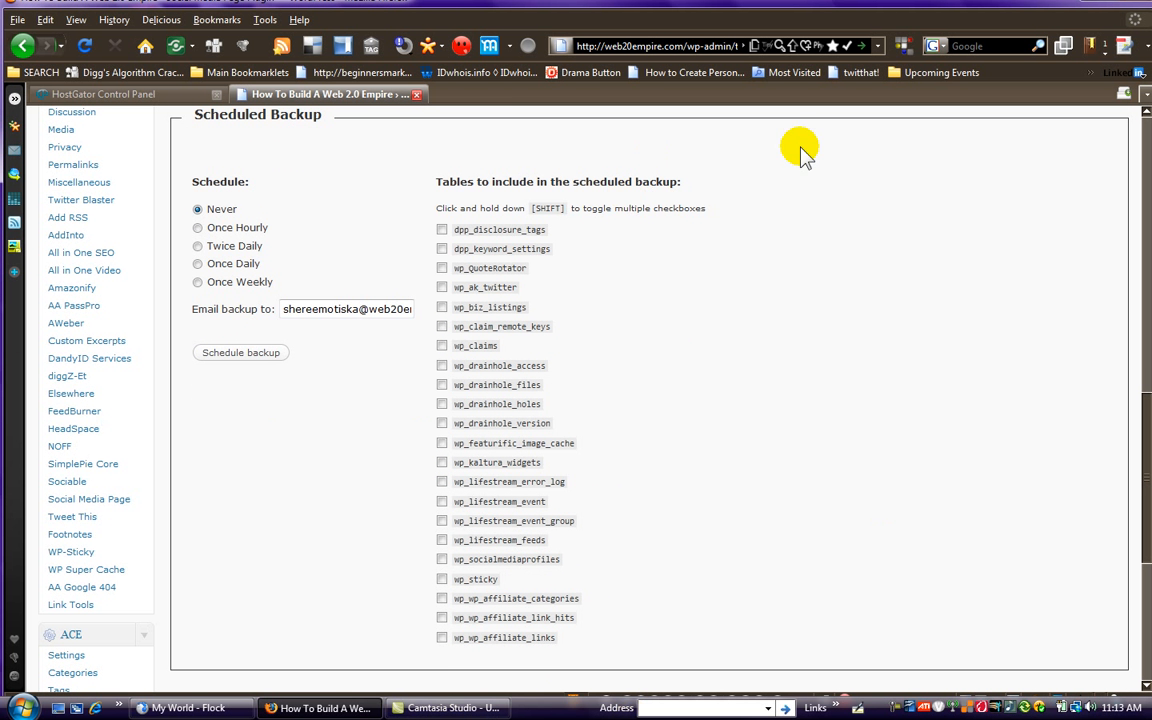
{"action": "scroll", "coordinate": [520, 330], "scroll_direction": "down", "scroll_amount": 4}
{"action": "scroll", "coordinate": [518, 347], "scroll_direction": "up", "scroll_amount": 3}
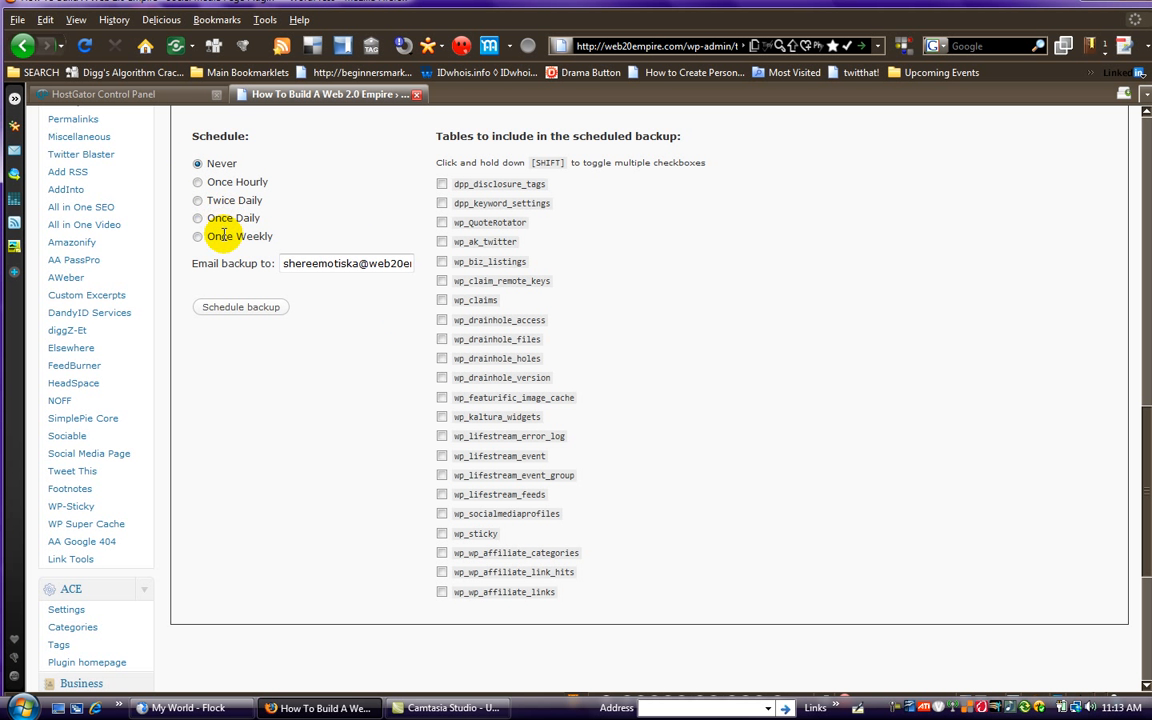
{"action": "scroll", "coordinate": [450, 390], "scroll_direction": "up", "scroll_amount": 5}
{"action": "scroll", "coordinate": [505, 420], "scroll_direction": "up", "scroll_amount": 4}
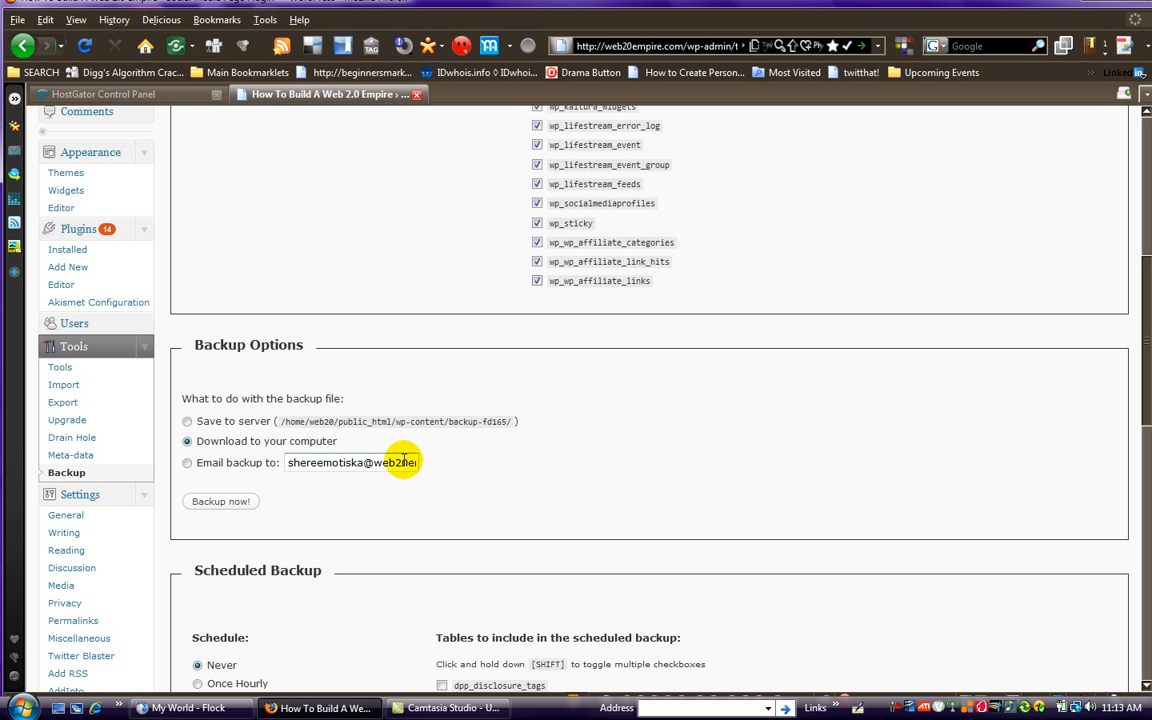
{"action": "left_click", "coordinate": [227, 507]}
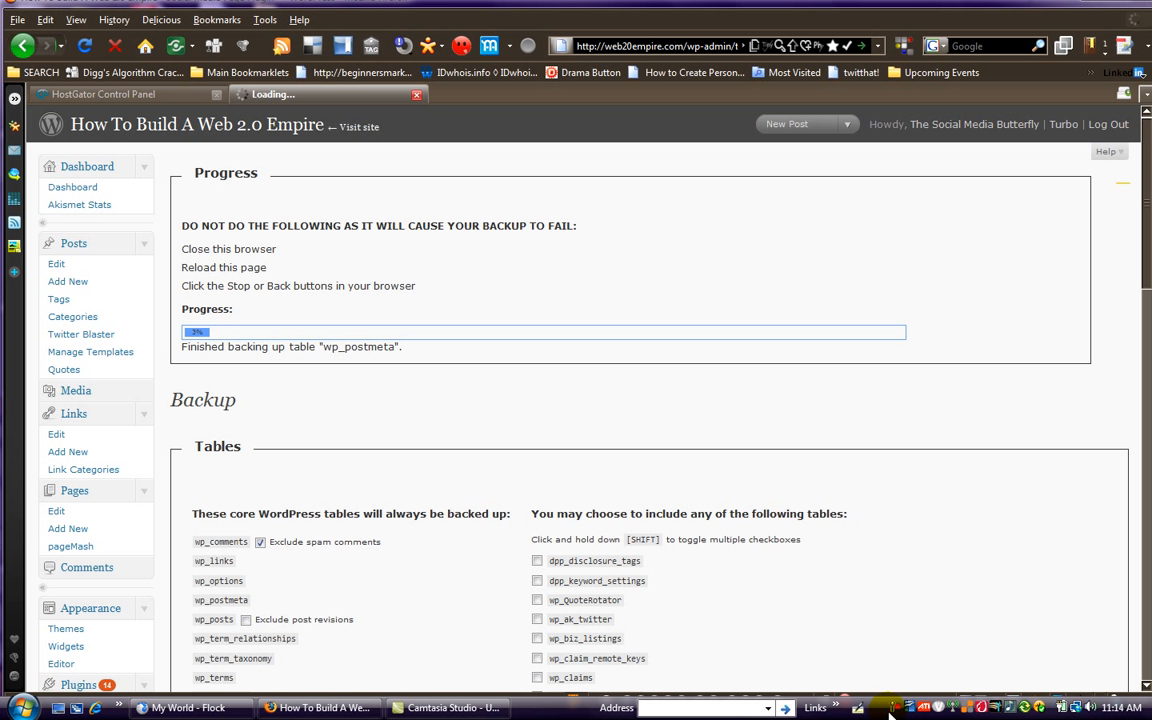
{"action": "left_click", "coordinate": [889, 710]}
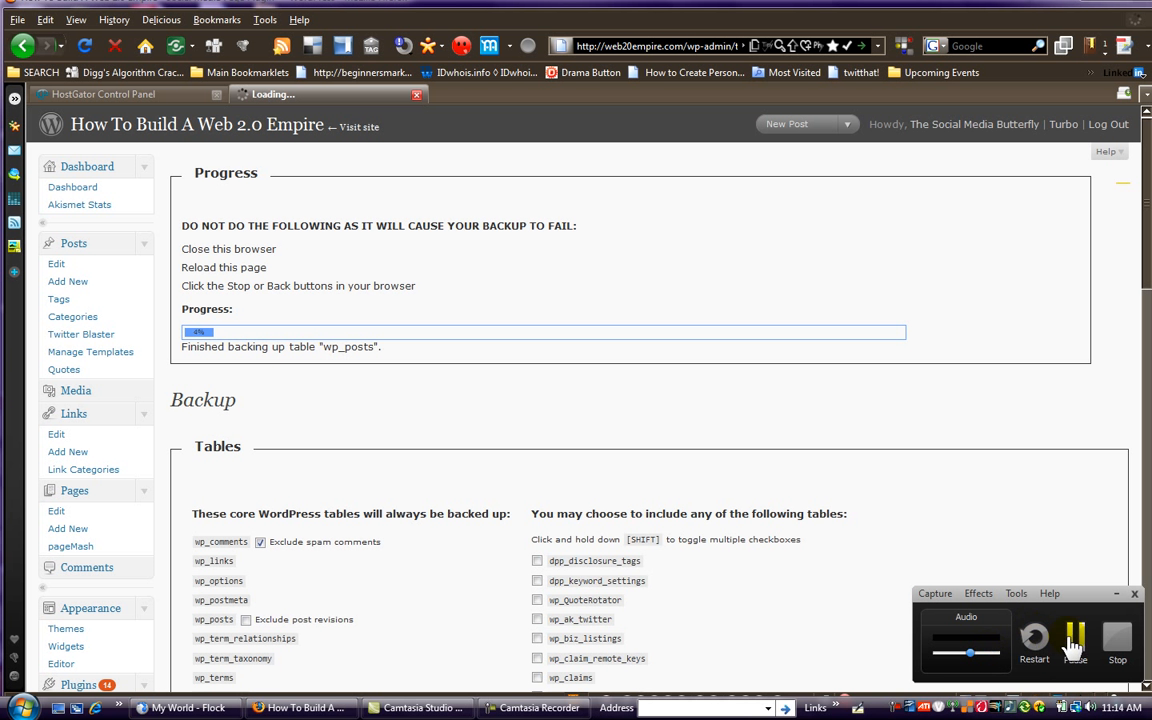
{"action": "left_click", "coordinate": [1072, 645]}
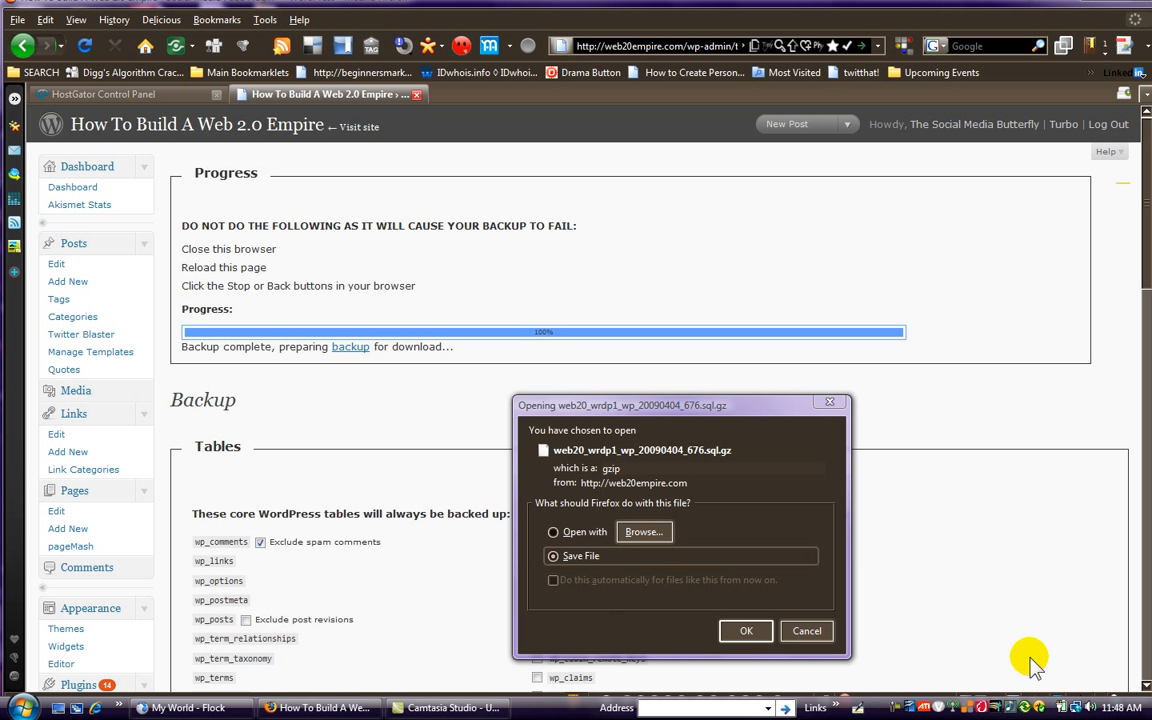
Save the backup file web20_wrdp1_wp_20090404_676.sql to the Desktop as gzip
{"action": "left_click", "coordinate": [745, 631]}
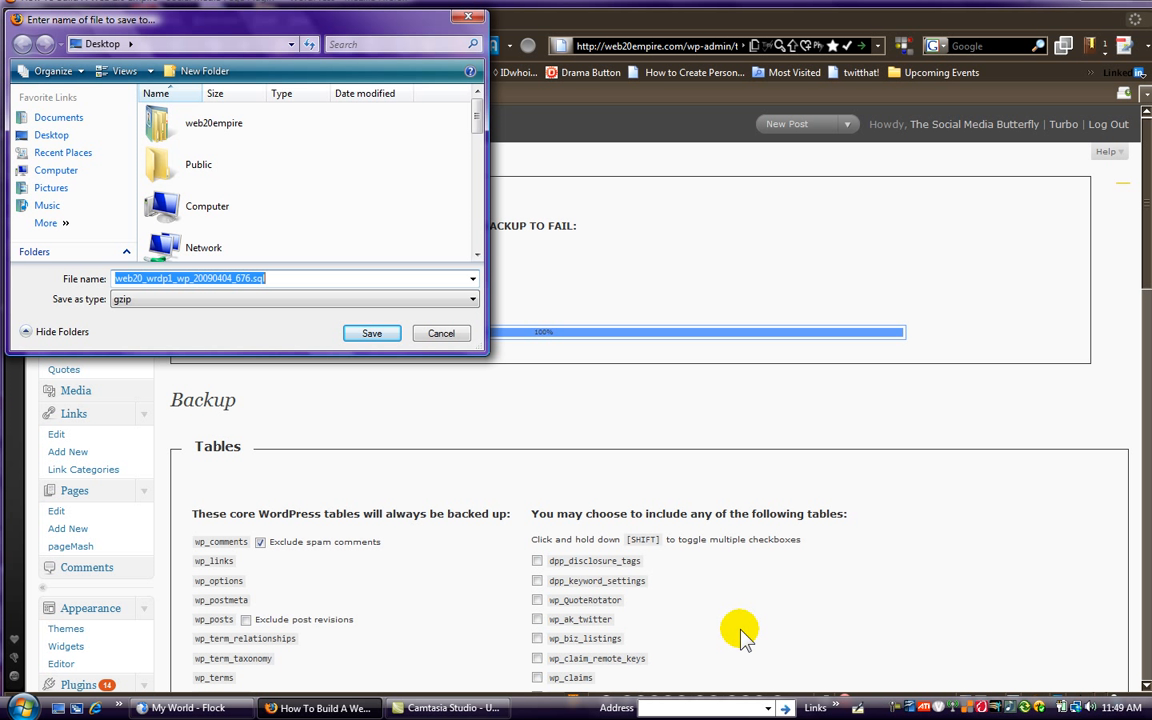
{"action": "left_click", "coordinate": [56, 138]}
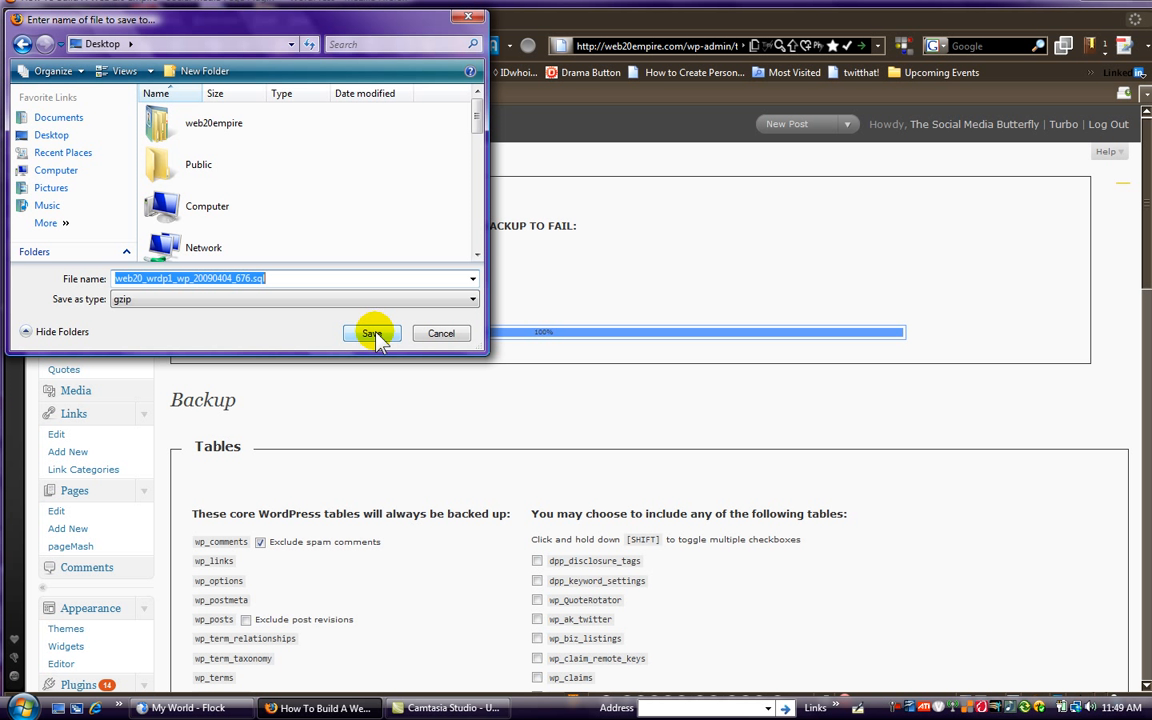
{"action": "left_click", "coordinate": [375, 336]}
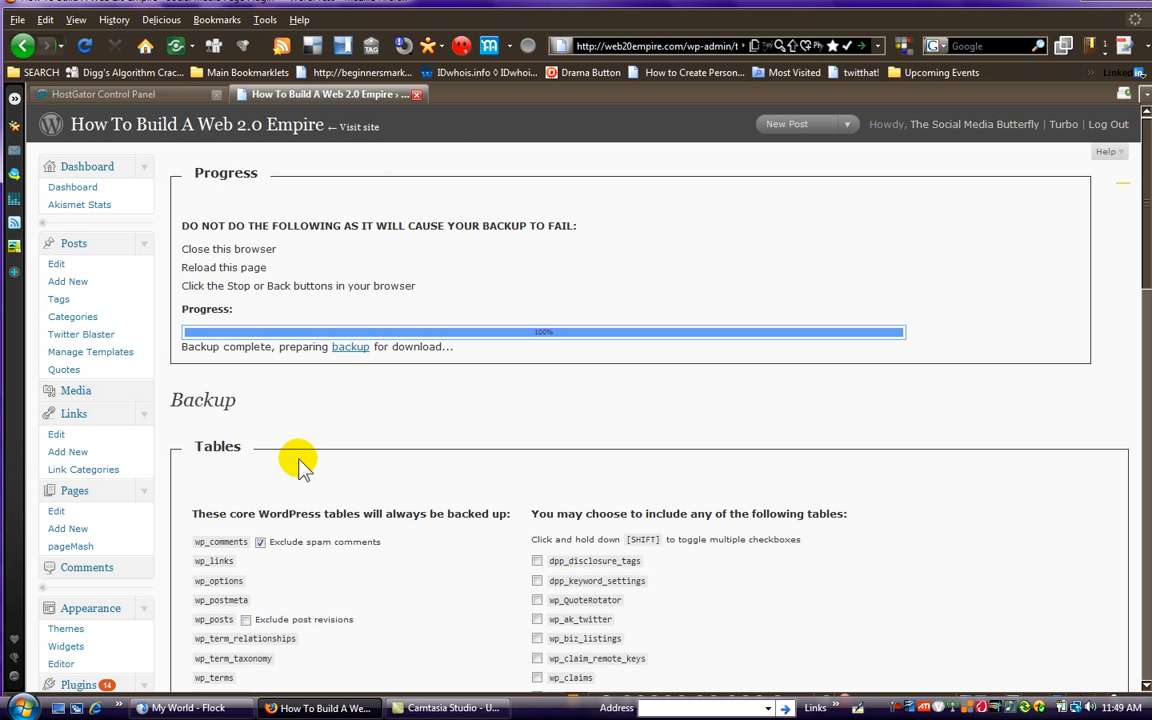
Return the blog admin to its Dashboard, and open phpMyAdmin from the Databases section of the HostGator control panel
{"action": "left_click", "coordinate": [75, 188]}
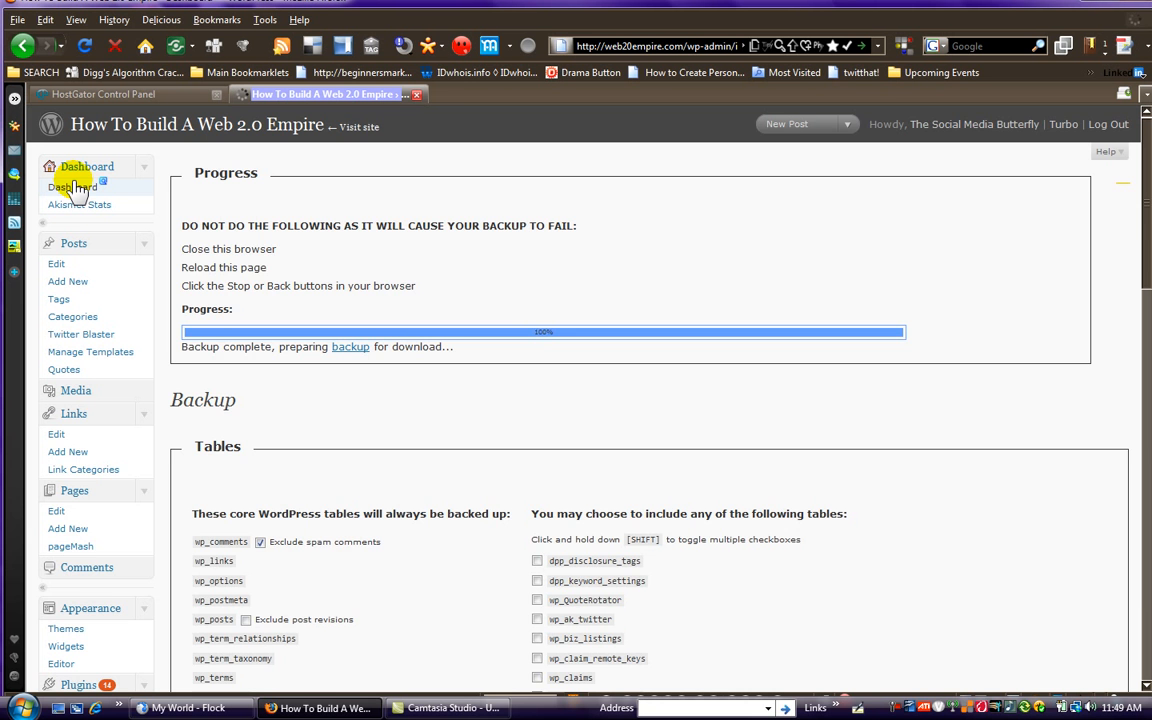
{"action": "left_click", "coordinate": [76, 97]}
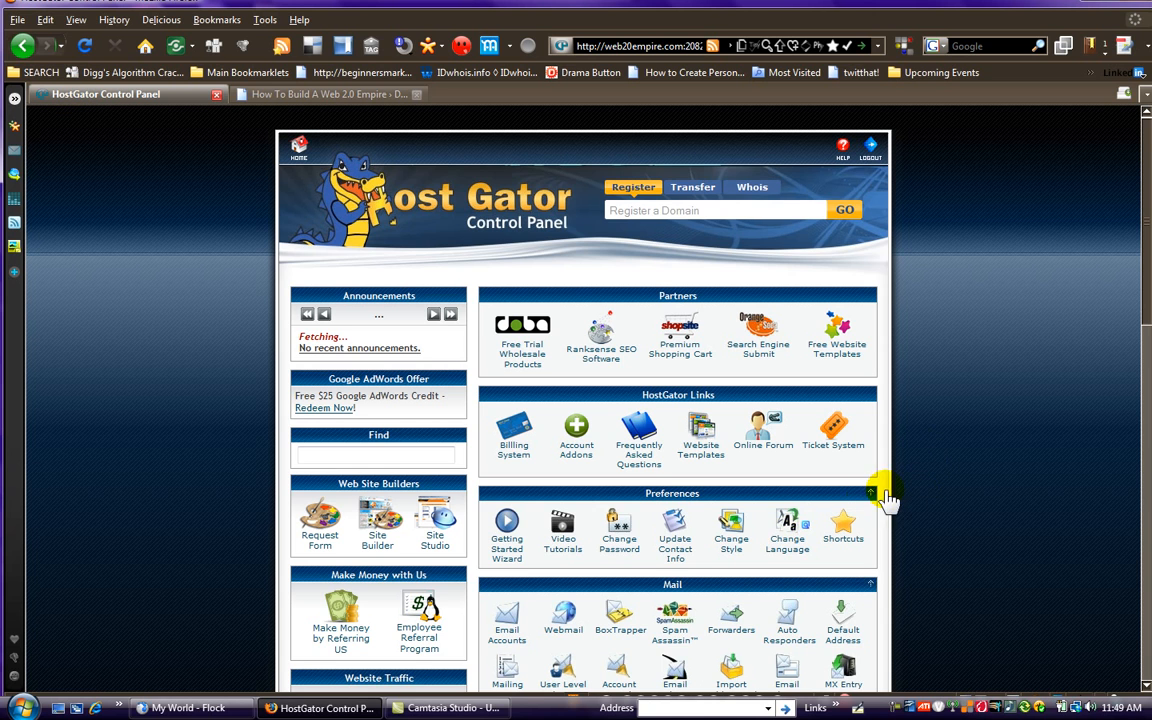
{"action": "scroll", "coordinate": [980, 400], "scroll_direction": "down", "scroll_amount": 10}
{"action": "scroll", "coordinate": [1060, 320], "scroll_direction": "up", "scroll_amount": 10}
{"action": "scroll", "coordinate": [599, 640], "scroll_direction": "down", "scroll_amount": 3}
{"action": "scroll", "coordinate": [599, 648], "scroll_direction": "down", "scroll_amount": 4}
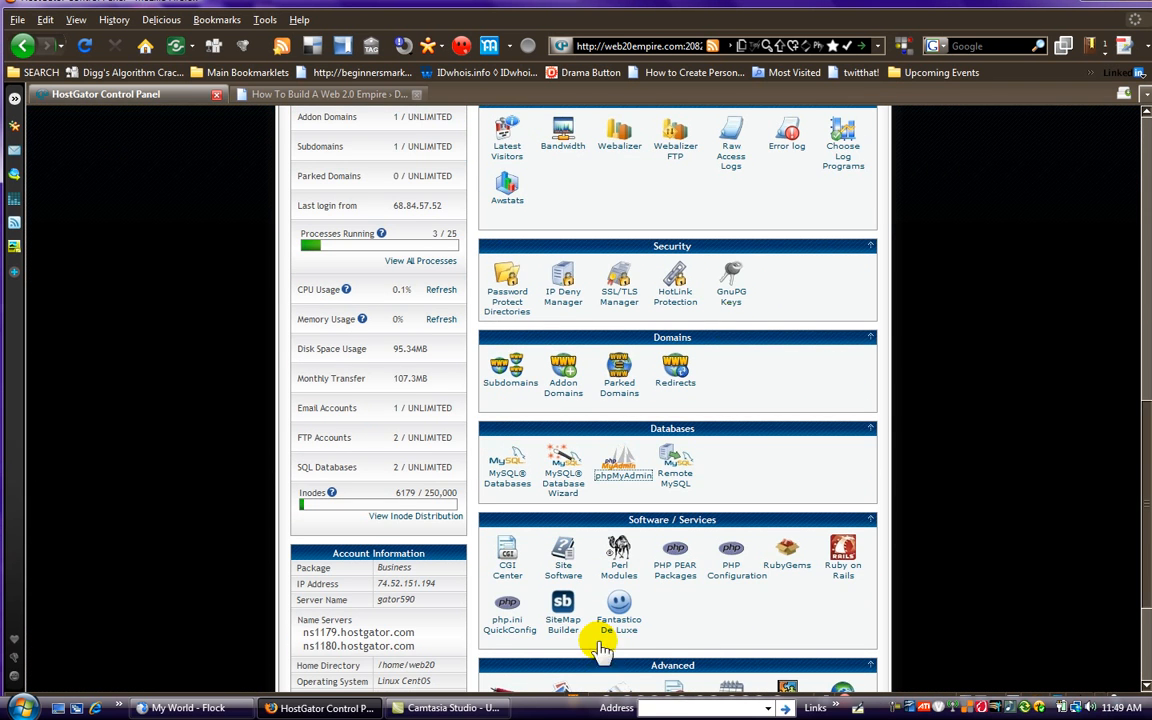
{"action": "left_click", "coordinate": [622, 472]}
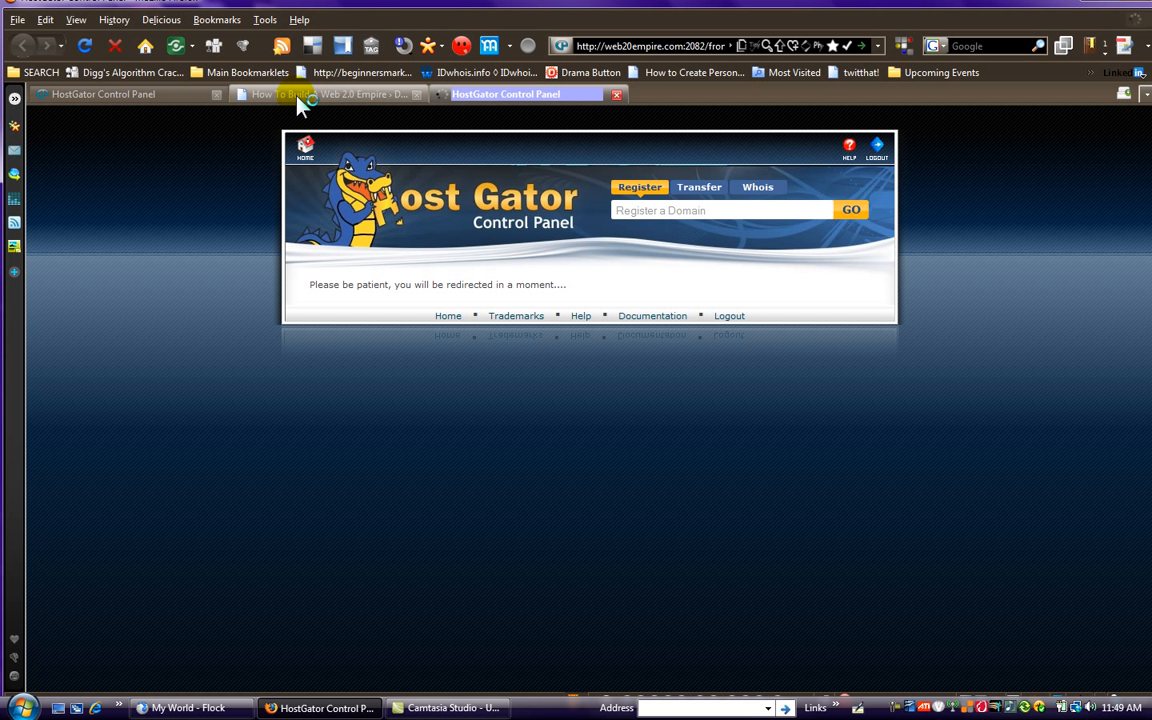
Look through the blog admin's navigation entries, including Tools and Settings, for a phpMyAdmin entry
{"action": "left_click", "coordinate": [297, 101]}
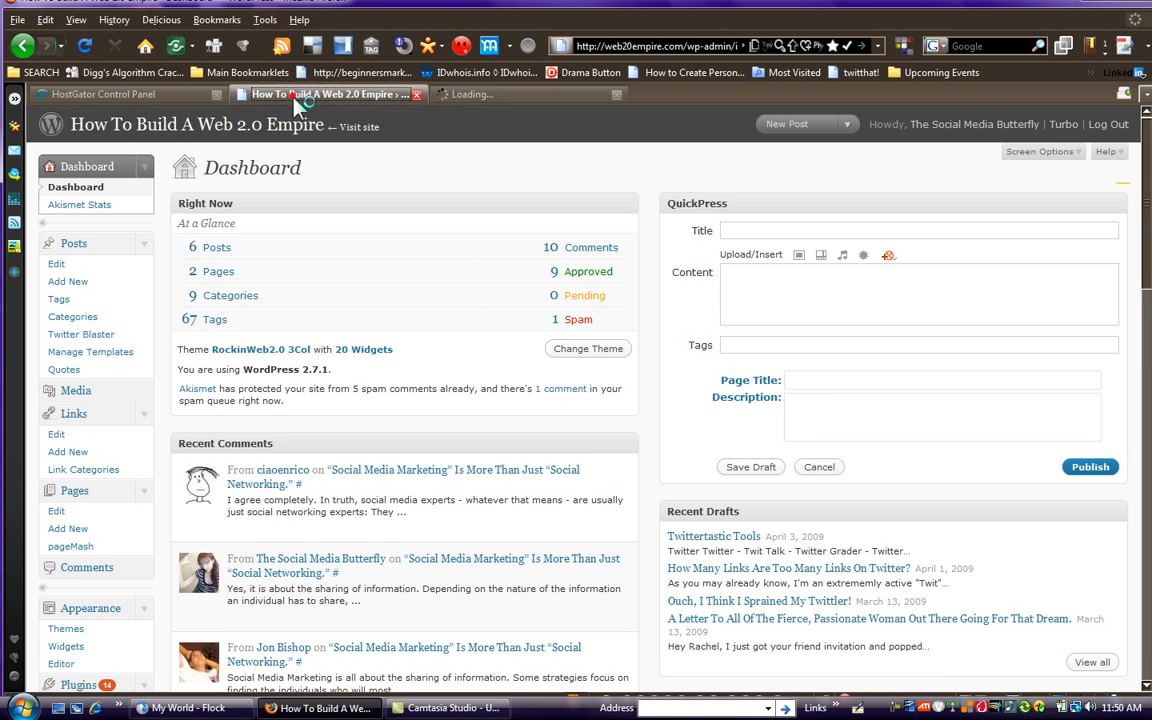
{"action": "scroll", "coordinate": [193, 390], "scroll_direction": "down", "scroll_amount": 5}
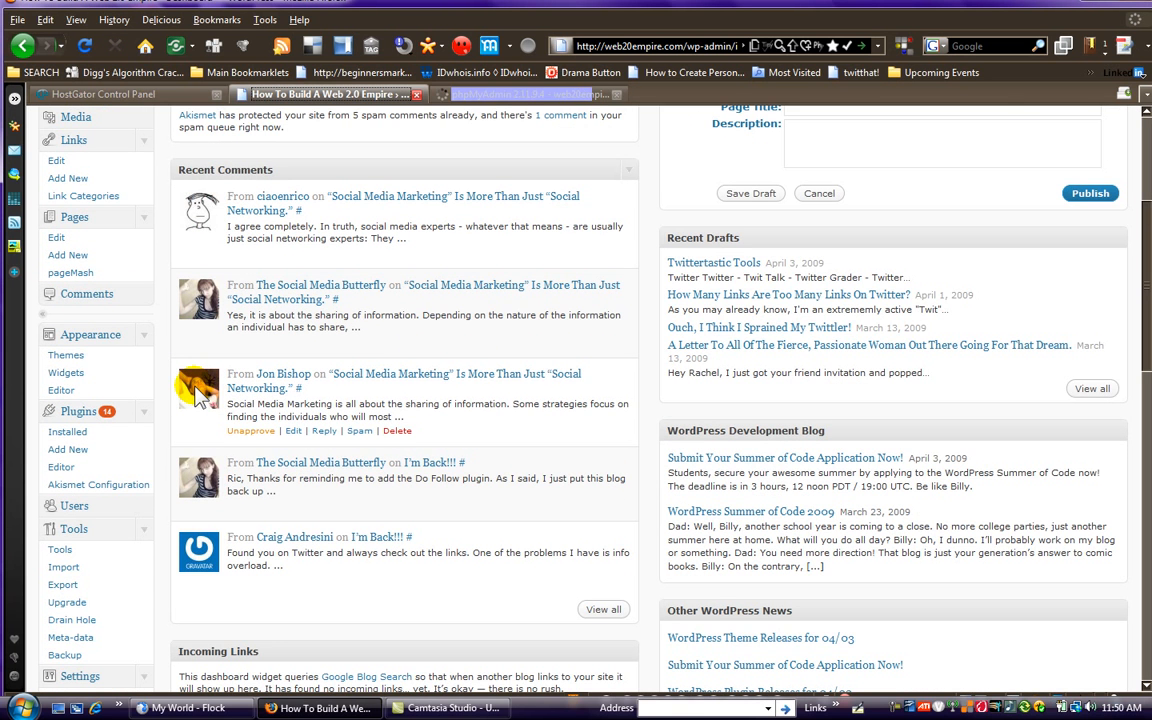
{"action": "scroll", "coordinate": [199, 395], "scroll_direction": "down", "scroll_amount": 1}
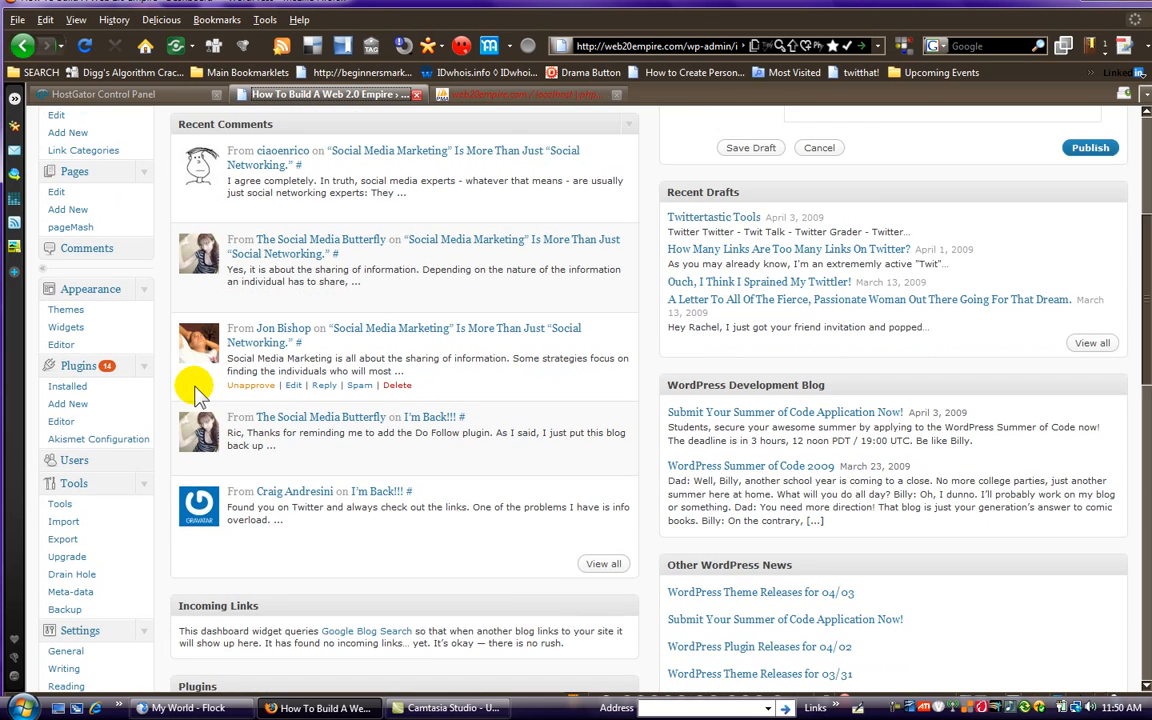
{"action": "scroll", "coordinate": [195, 390], "scroll_direction": "down", "scroll_amount": 10}
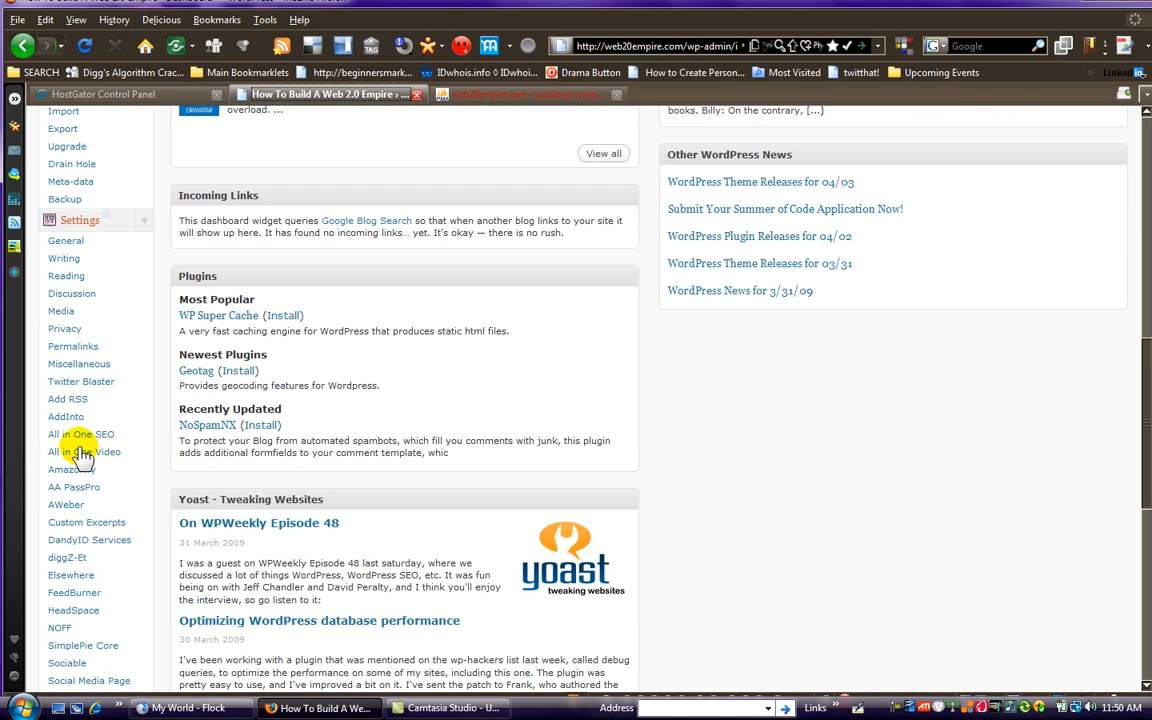
{"action": "scroll", "coordinate": [83, 455], "scroll_direction": "down", "scroll_amount": 3}
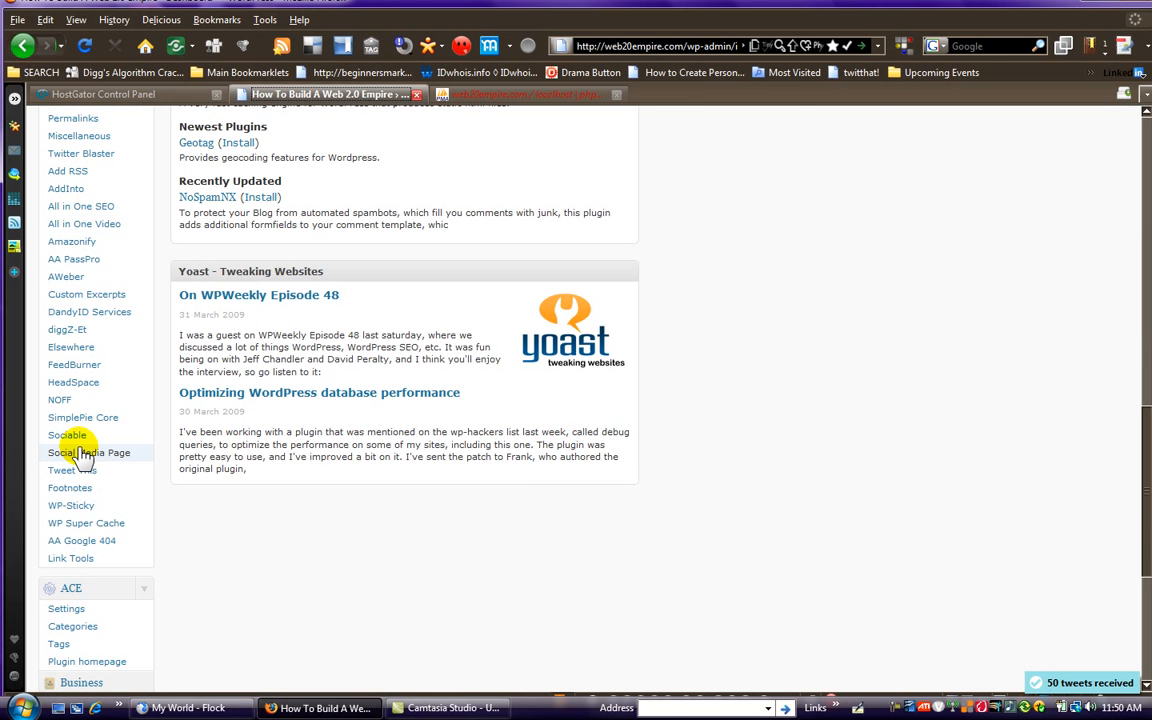
{"action": "scroll", "coordinate": [123, 386], "scroll_direction": "up", "scroll_amount": 10}
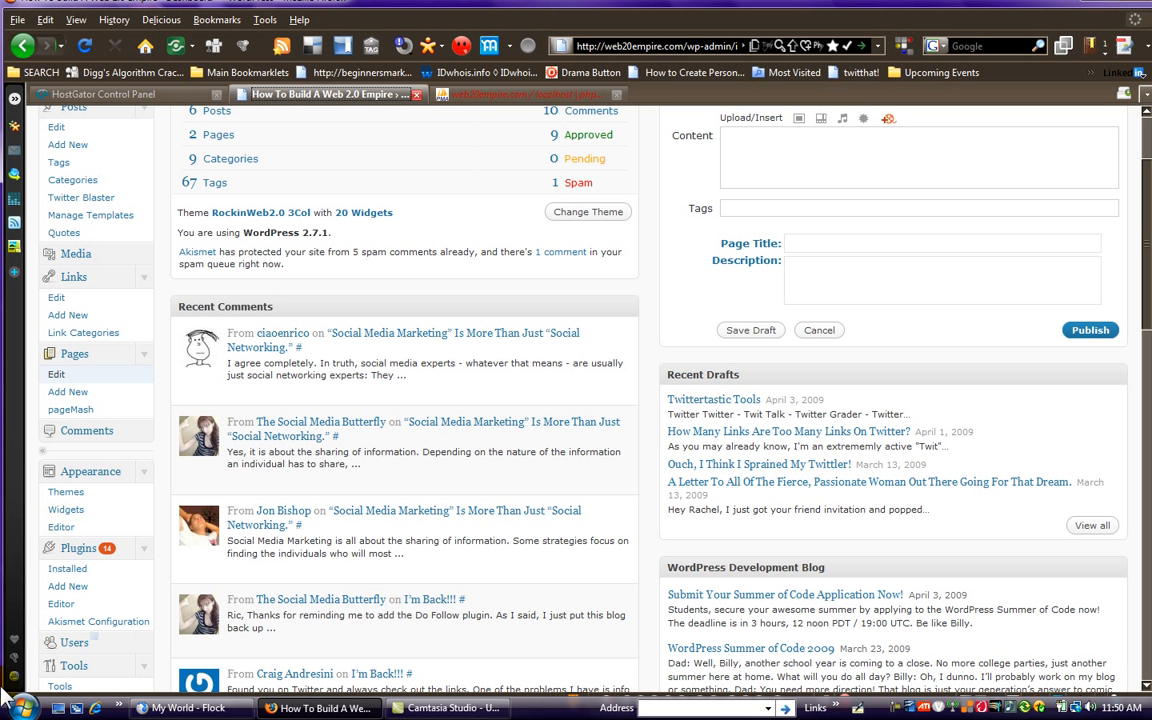
Examine the blog's installed plugins, both active and inactive, to locate the WP-phpMyAdmin plugin
{"action": "left_click", "coordinate": [60, 607]}
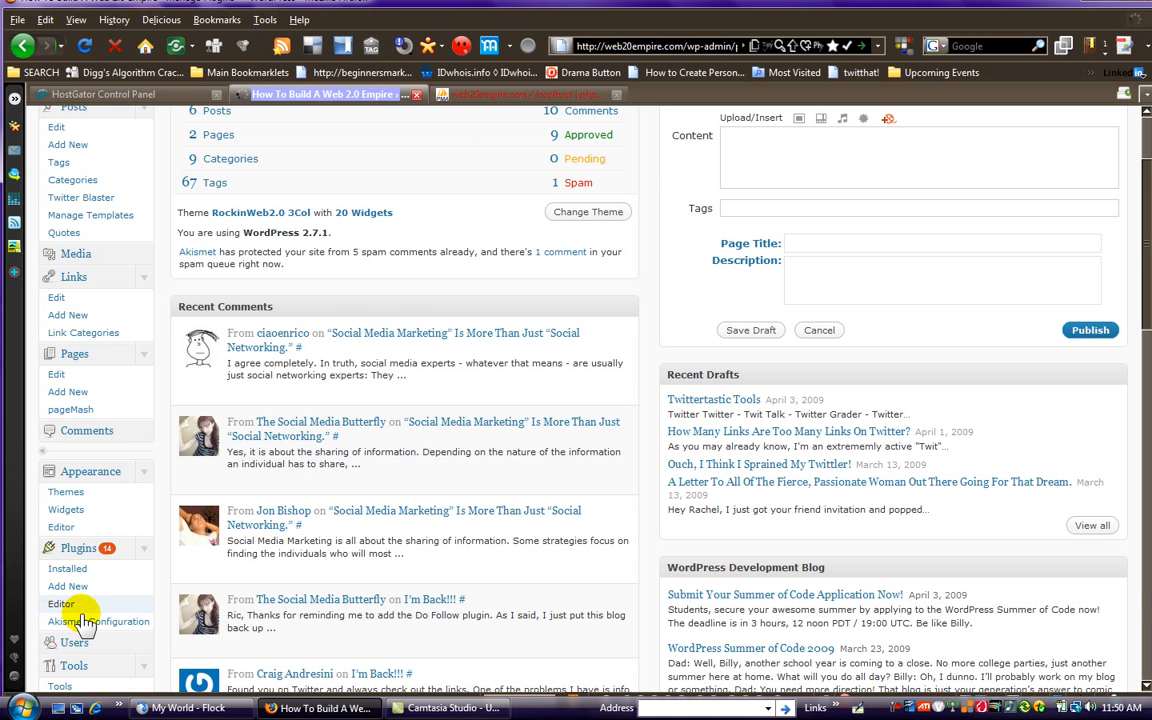
{"action": "scroll", "coordinate": [650, 528], "scroll_direction": "down", "scroll_amount": 20}
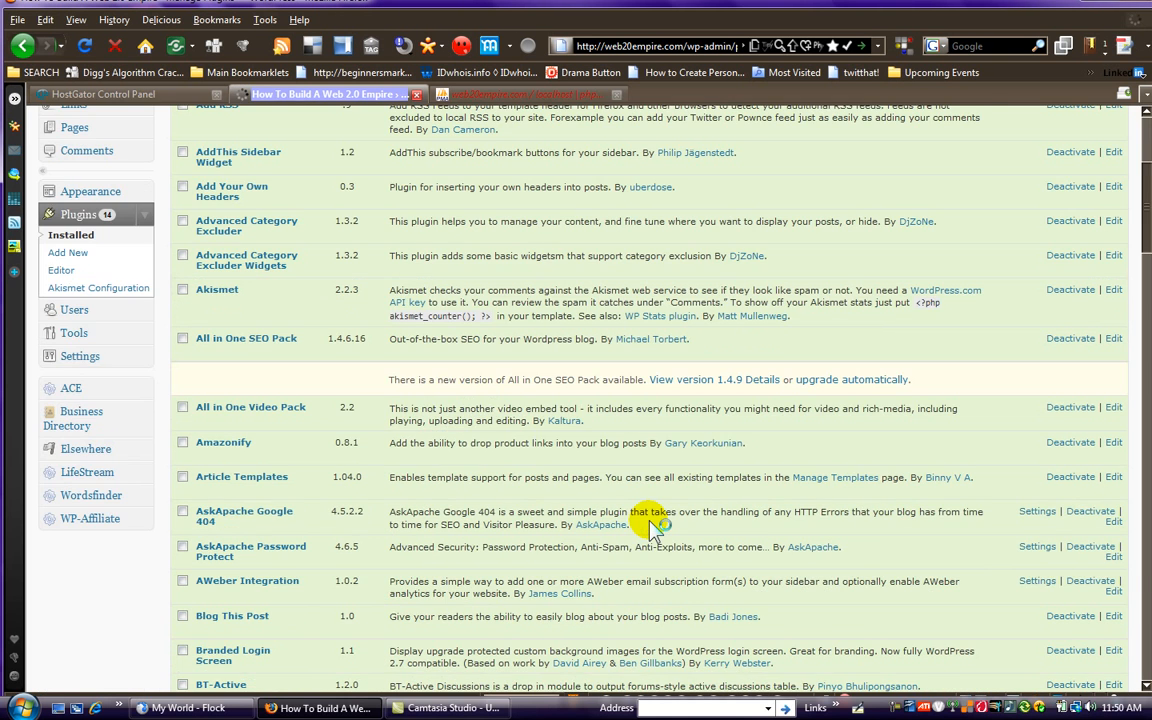
{"action": "scroll", "coordinate": [655, 530], "scroll_direction": "down", "scroll_amount": 5}
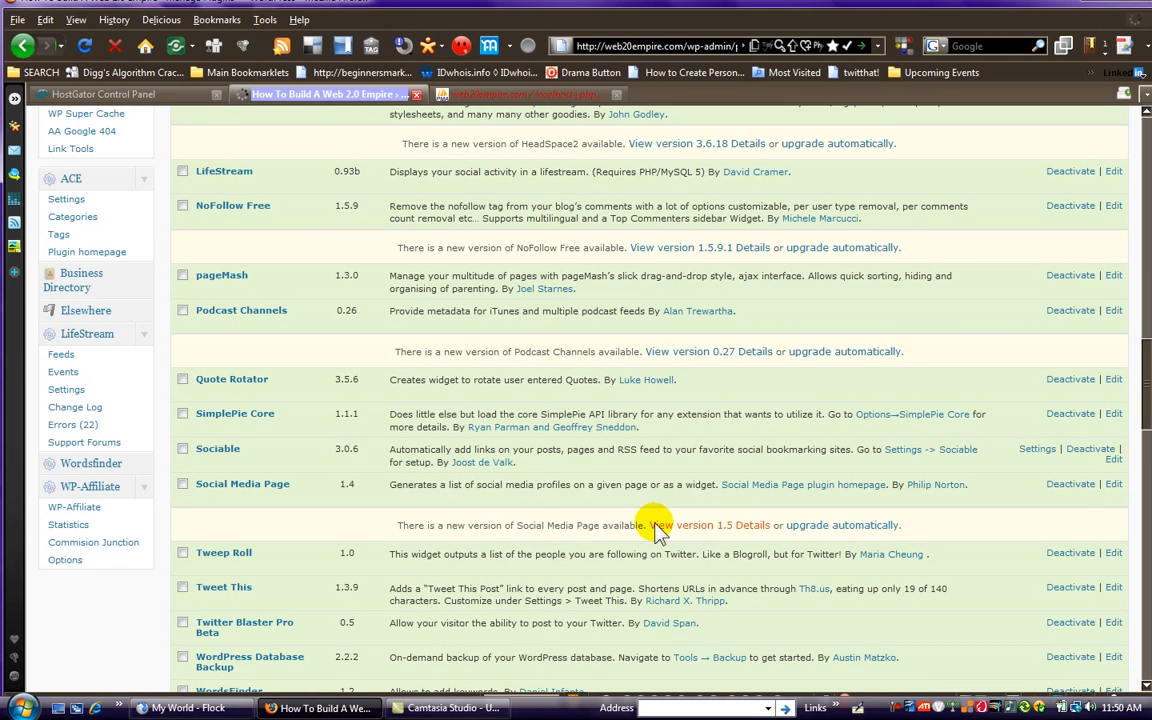
{"action": "scroll", "coordinate": [655, 530], "scroll_direction": "down", "scroll_amount": 3}
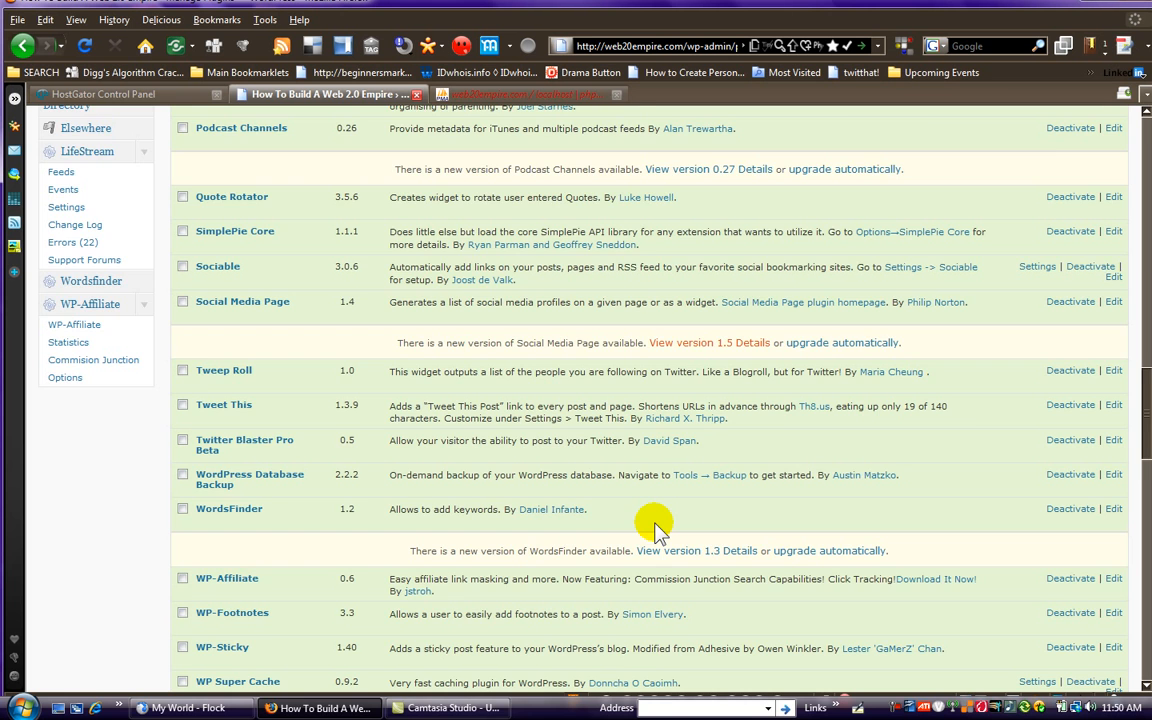
{"action": "scroll", "coordinate": [655, 525], "scroll_direction": "down", "scroll_amount": 3}
{"action": "scroll", "coordinate": [655, 525], "scroll_direction": "up", "scroll_amount": 4}
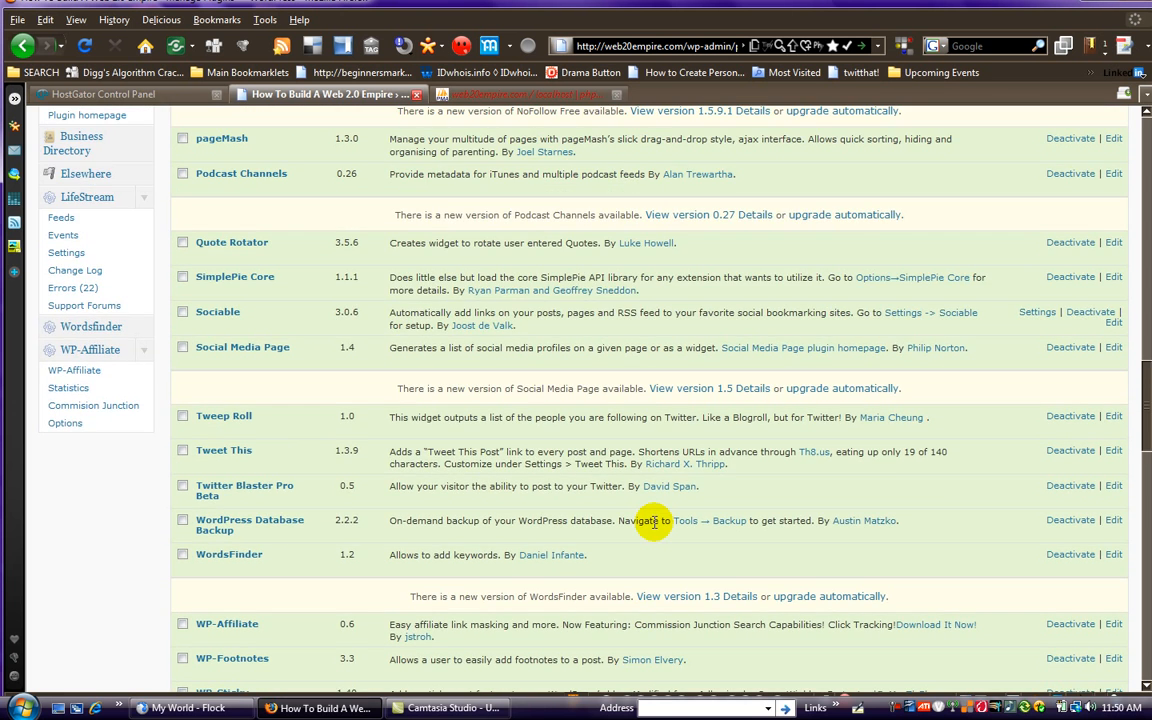
{"action": "scroll", "coordinate": [652, 521], "scroll_direction": "up", "scroll_amount": 3}
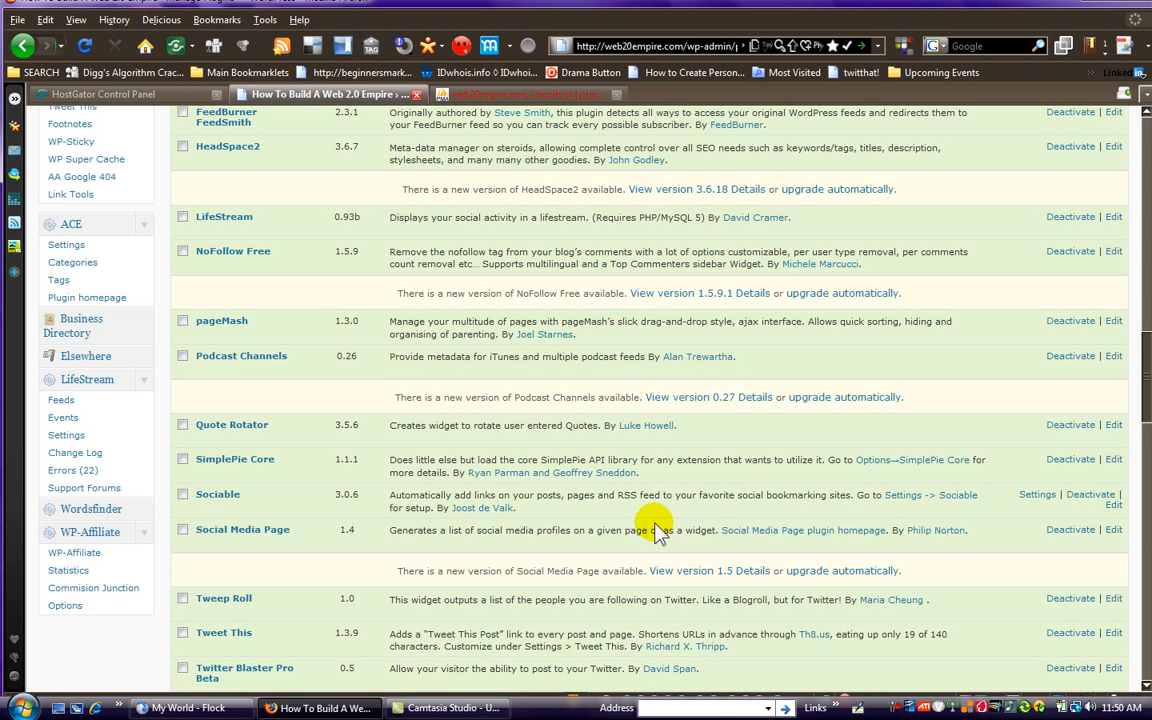
{"action": "scroll", "coordinate": [655, 527], "scroll_direction": "up", "scroll_amount": 7}
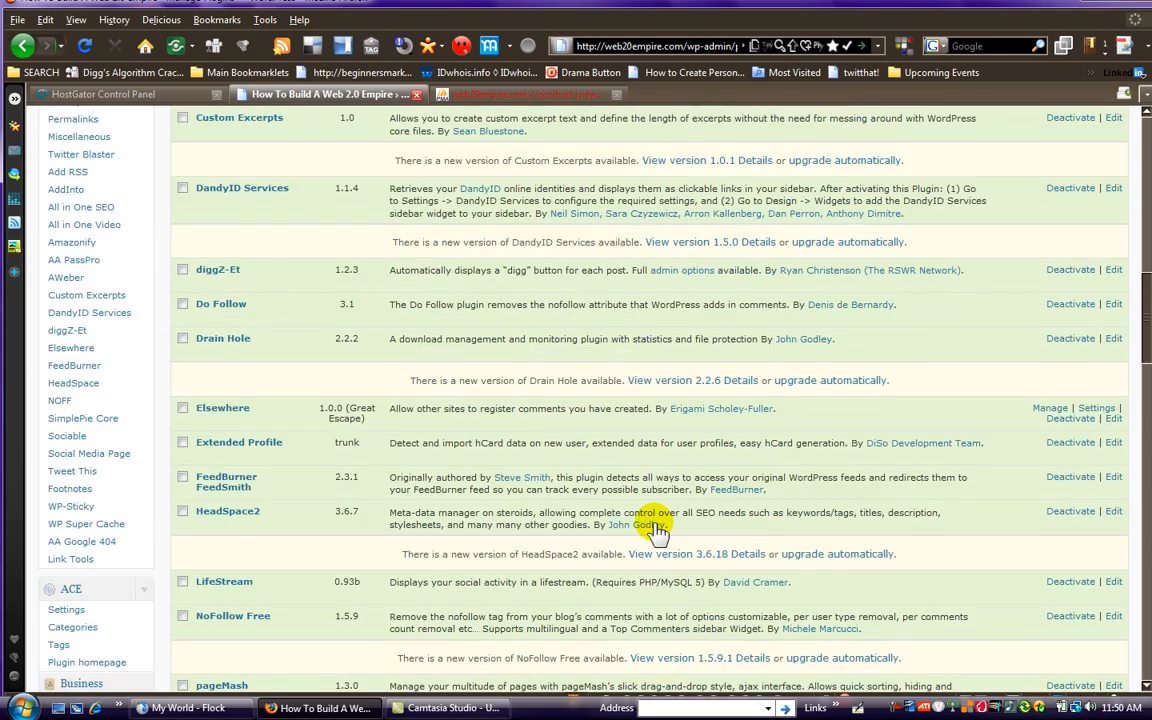
{"action": "scroll", "coordinate": [655, 524], "scroll_direction": "up", "scroll_amount": 3}
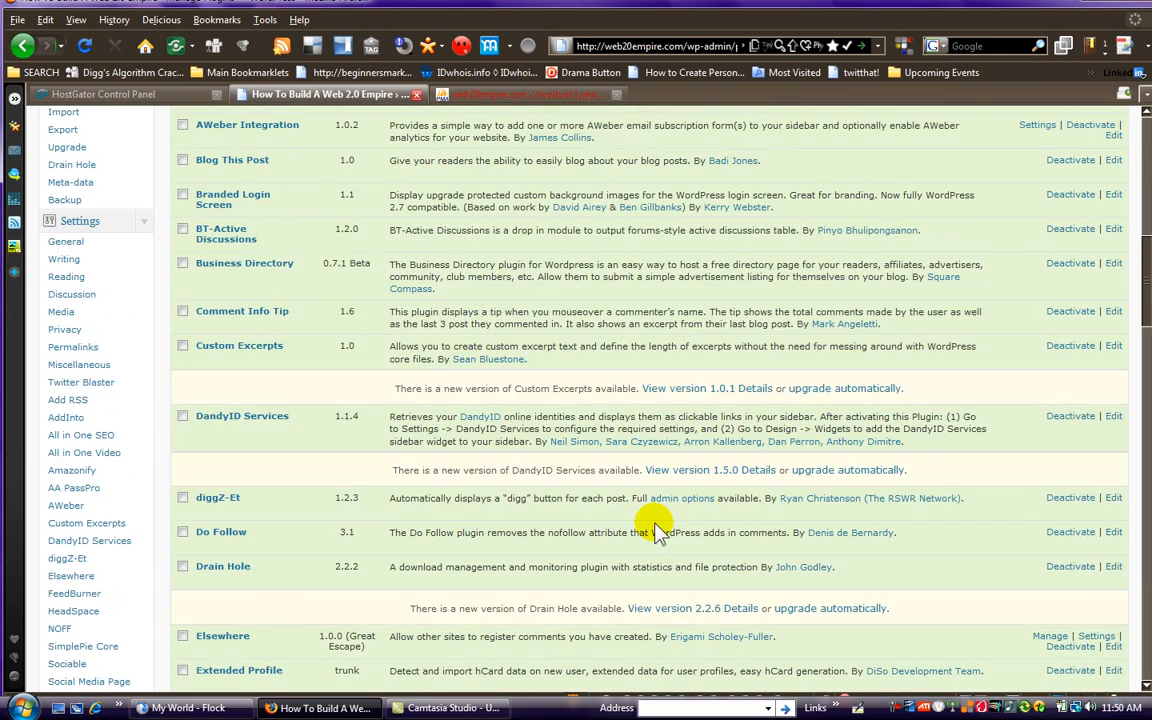
{"action": "scroll", "coordinate": [655, 530], "scroll_direction": "up", "scroll_amount": 3}
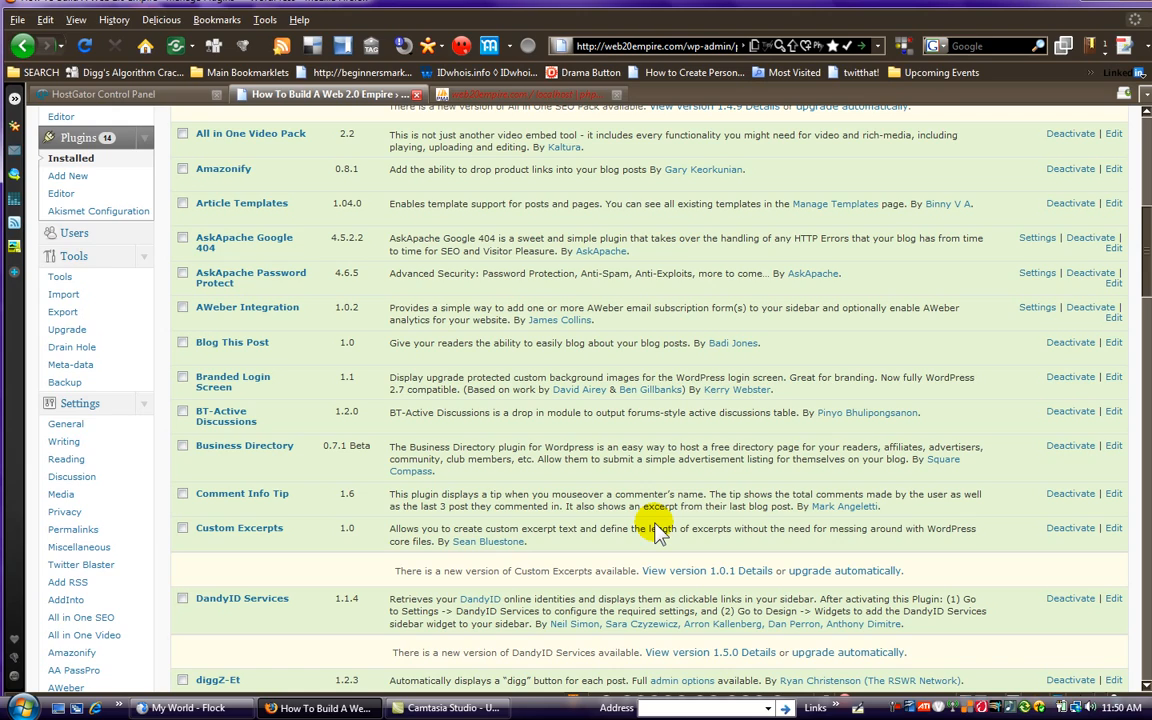
{"action": "scroll", "coordinate": [783, 380], "scroll_direction": "up", "scroll_amount": 5}
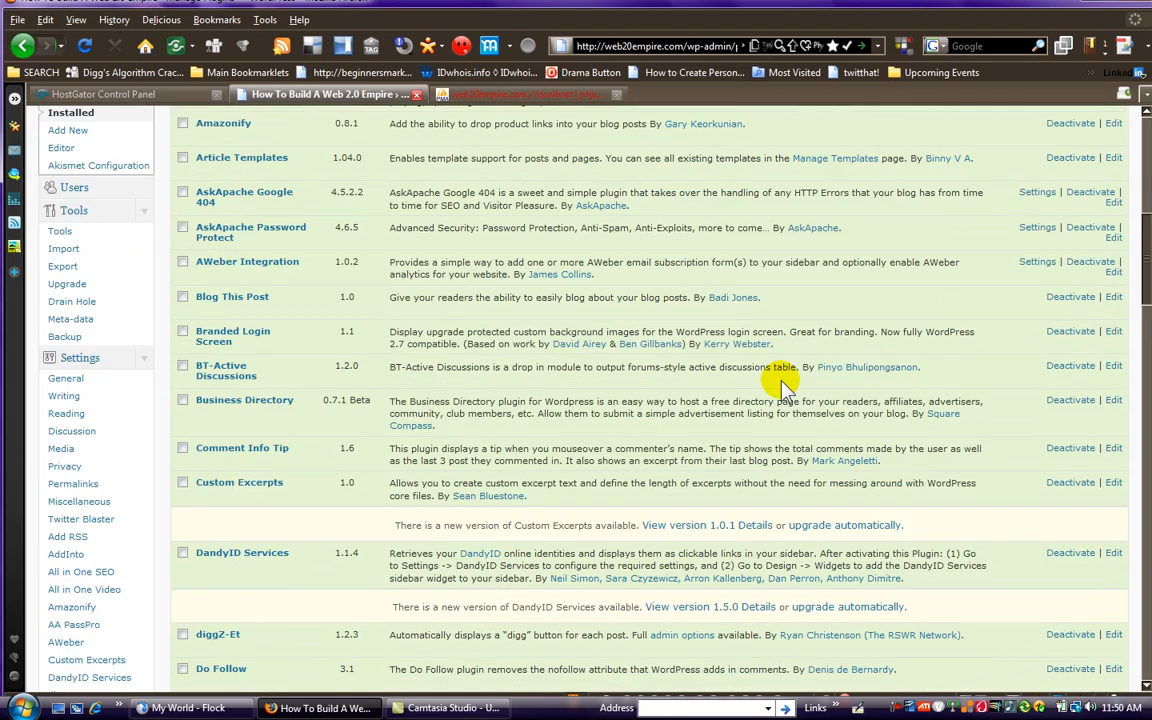
{"action": "scroll", "coordinate": [783, 380], "scroll_direction": "up", "scroll_amount": 4}
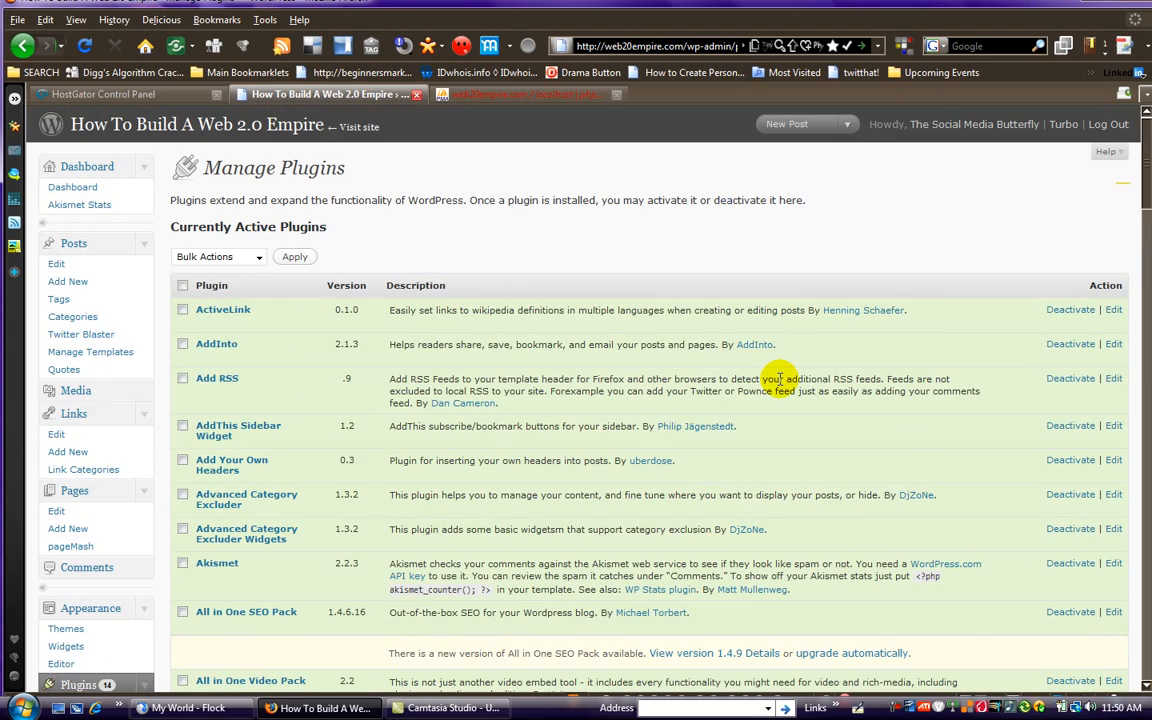
{"action": "scroll", "coordinate": [780, 380], "scroll_direction": "down", "scroll_amount": 1}
{"action": "scroll", "coordinate": [783, 385], "scroll_direction": "down", "scroll_amount": 5}
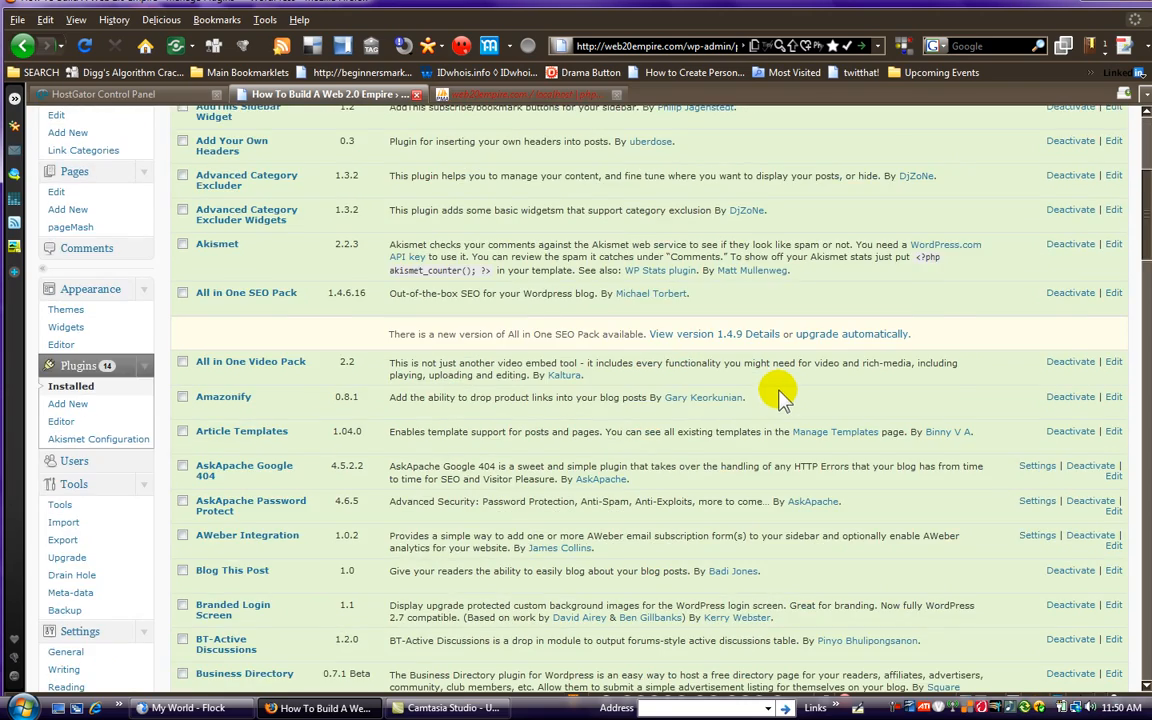
{"action": "scroll", "coordinate": [783, 395], "scroll_direction": "down", "scroll_amount": 19}
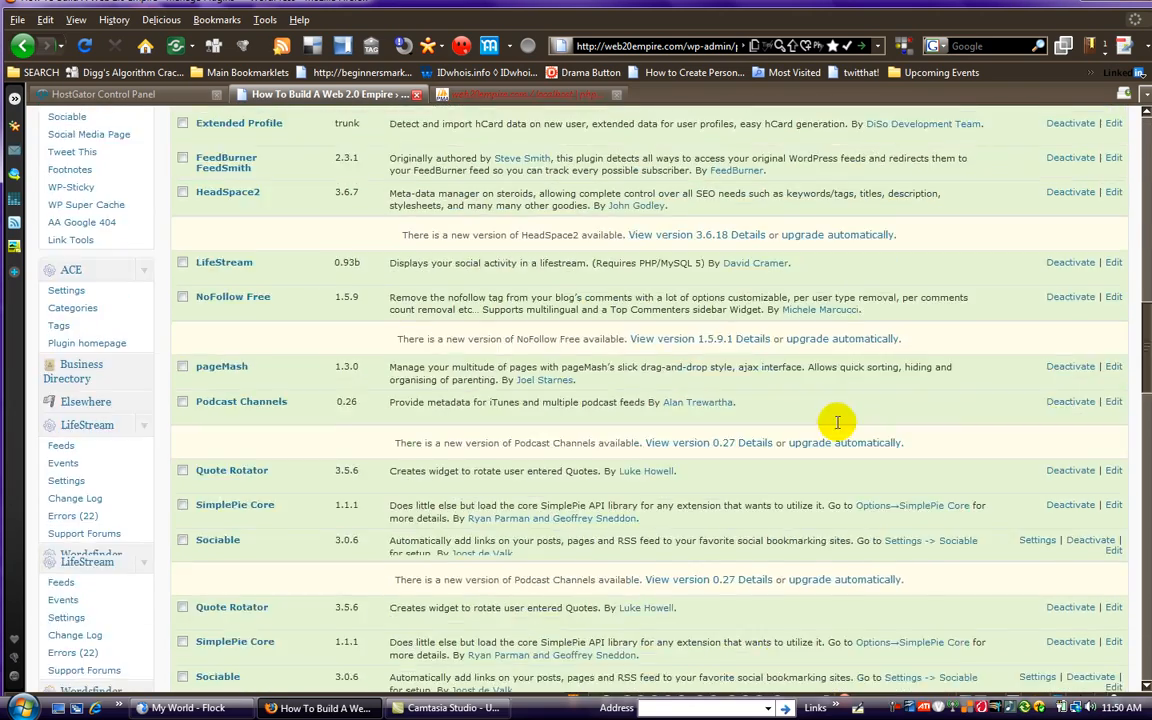
{"action": "scroll", "coordinate": [830, 425], "scroll_direction": "down", "scroll_amount": 10}
{"action": "scroll", "coordinate": [820, 430], "scroll_direction": "down", "scroll_amount": 12}
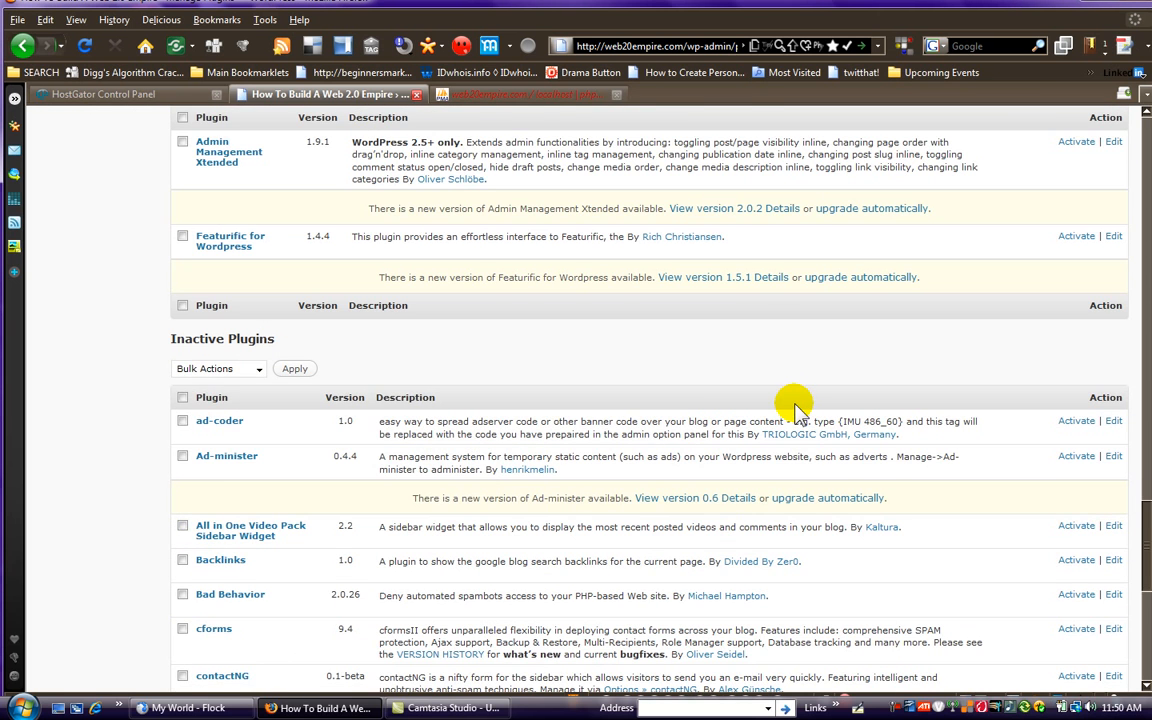
{"action": "scroll", "coordinate": [812, 496], "scroll_direction": "down", "scroll_amount": 10}
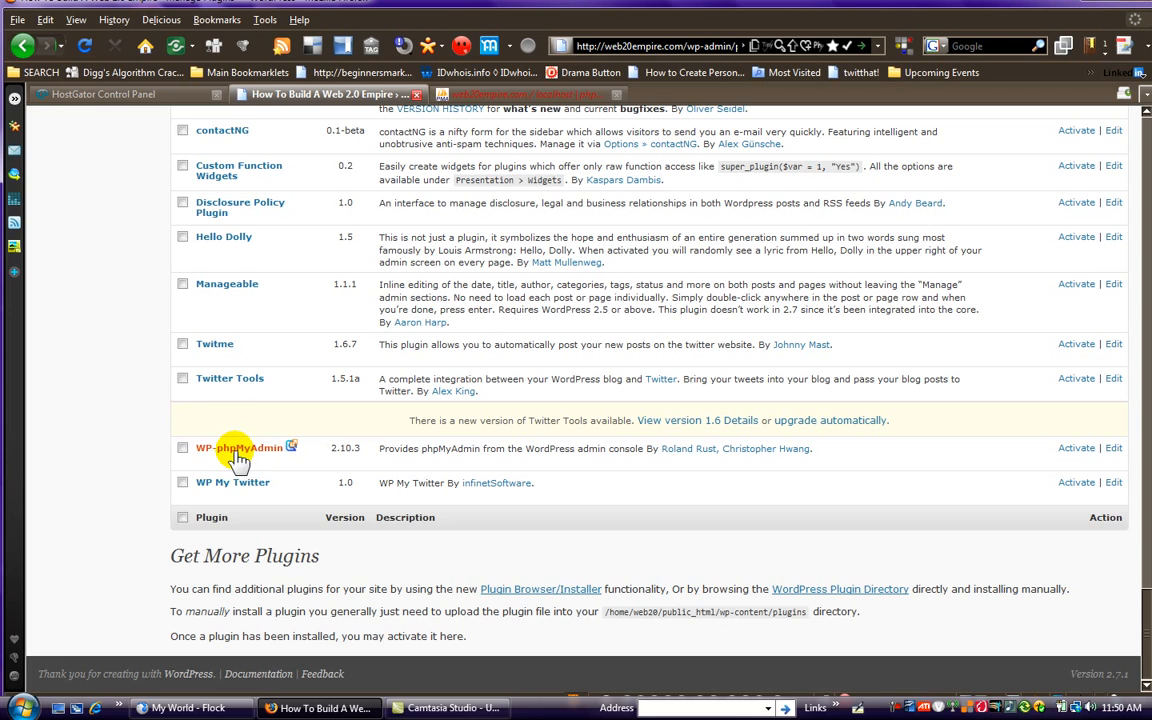
{"action": "scroll", "coordinate": [350, 406], "scroll_direction": "up", "scroll_amount": 10}
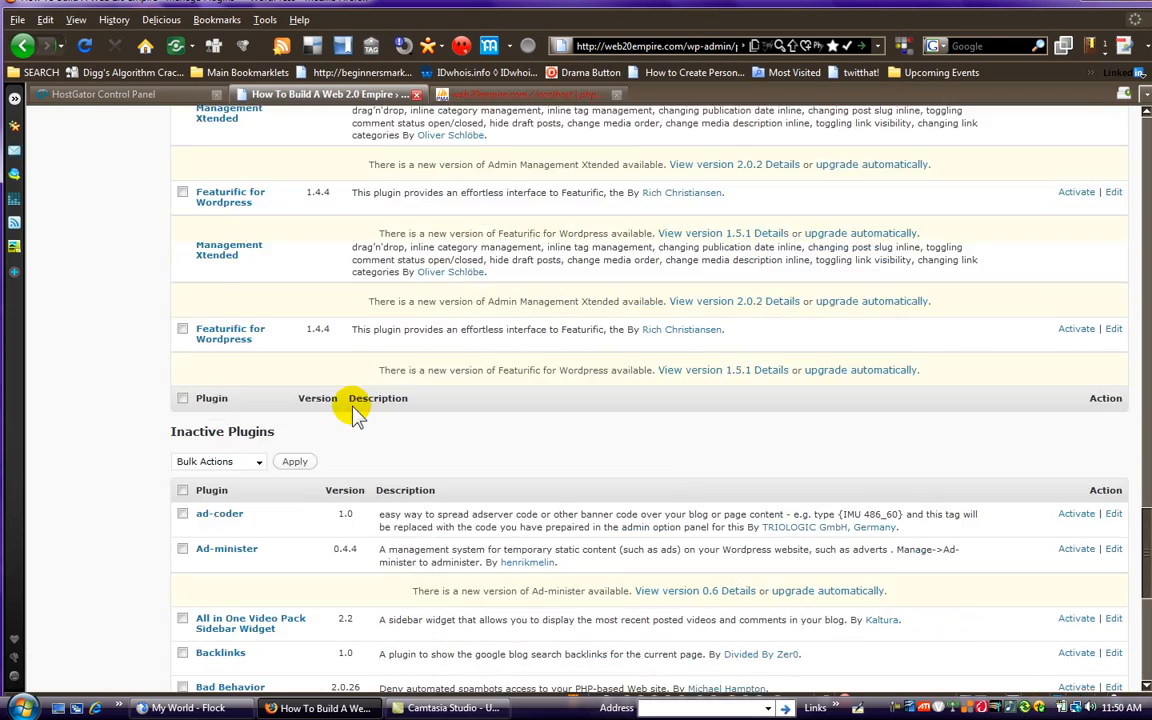
{"action": "scroll", "coordinate": [355, 412], "scroll_direction": "up", "scroll_amount": 20}
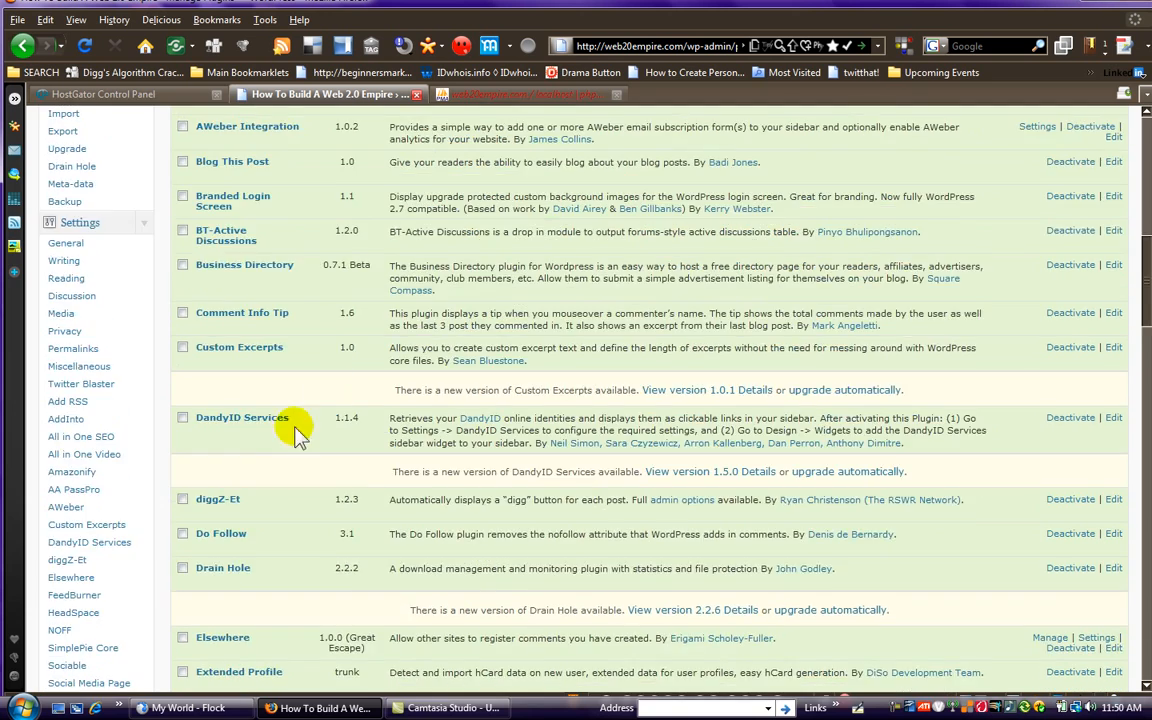
{"action": "scroll", "coordinate": [297, 430], "scroll_direction": "up", "scroll_amount": 12}
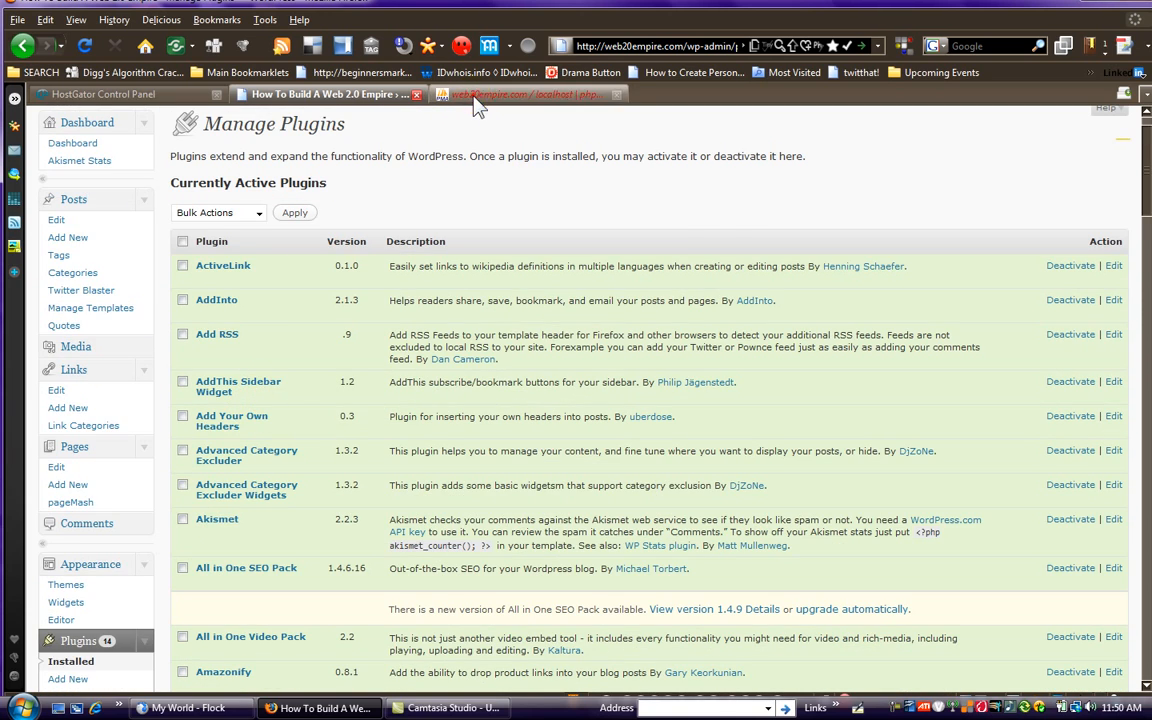
View the phpMyAdmin start page and review where phpMyAdmin is found in the HostGator control panel
{"action": "left_click", "coordinate": [520, 94]}
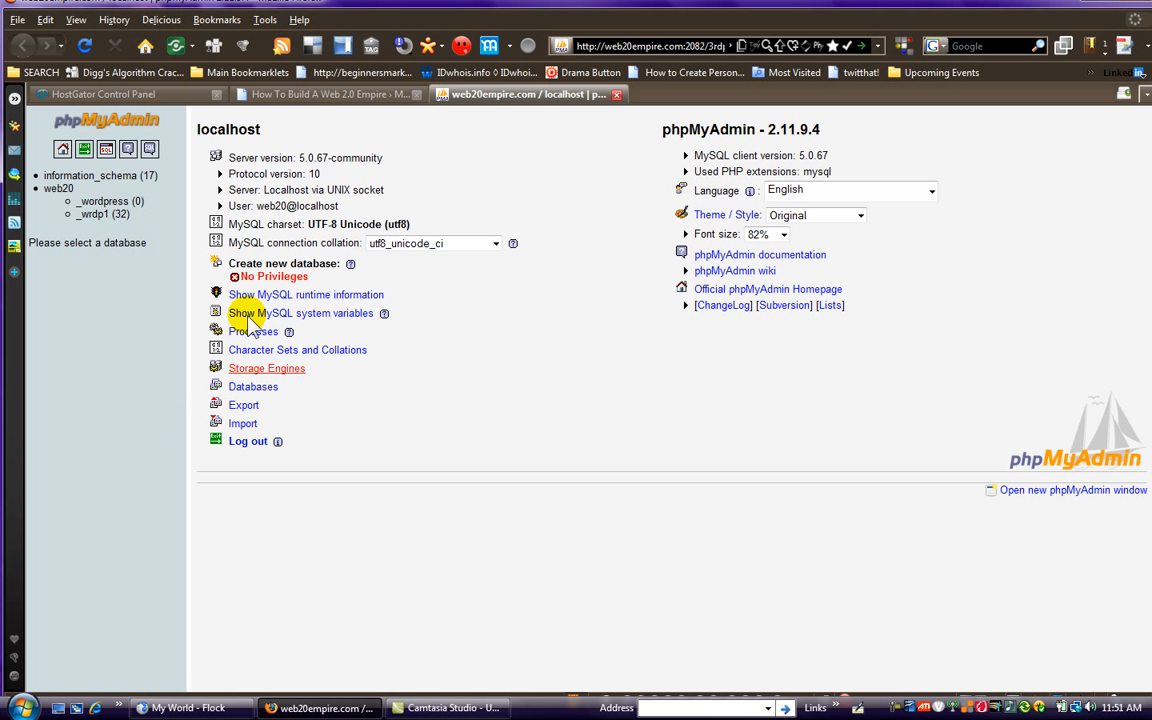
{"action": "left_click", "coordinate": [125, 94]}
{"action": "scroll", "coordinate": [442, 406], "scroll_direction": "up", "scroll_amount": 10}
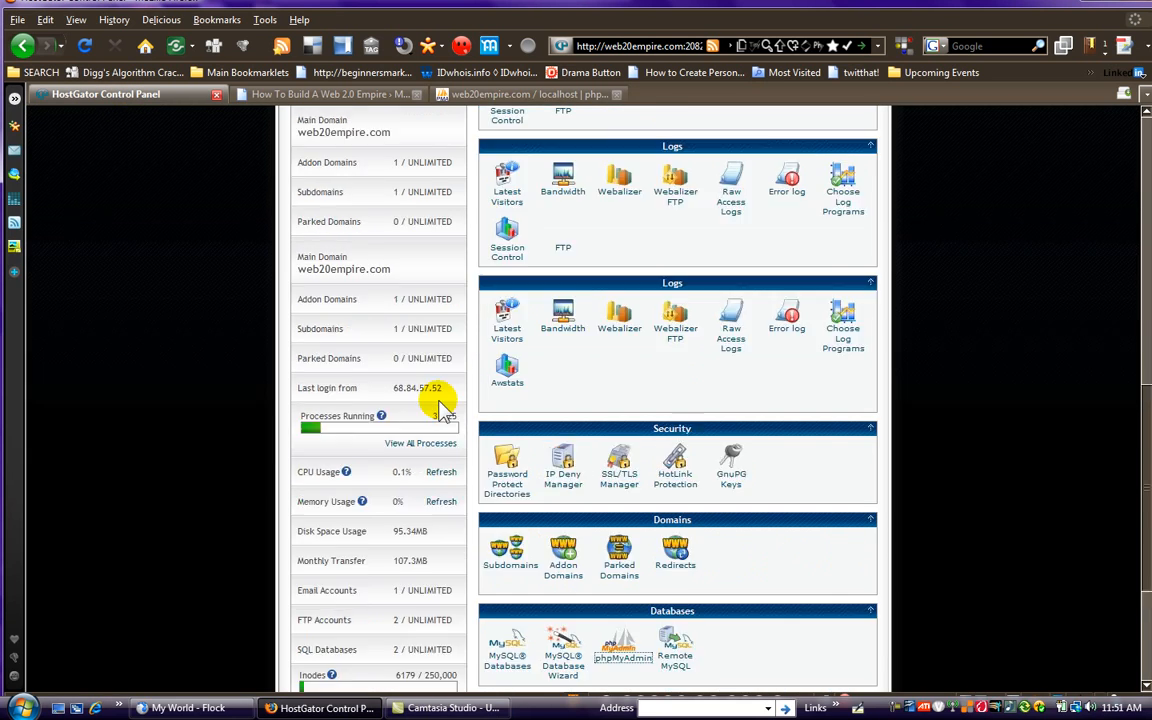
{"action": "scroll", "coordinate": [643, 400], "scroll_direction": "down", "scroll_amount": 10}
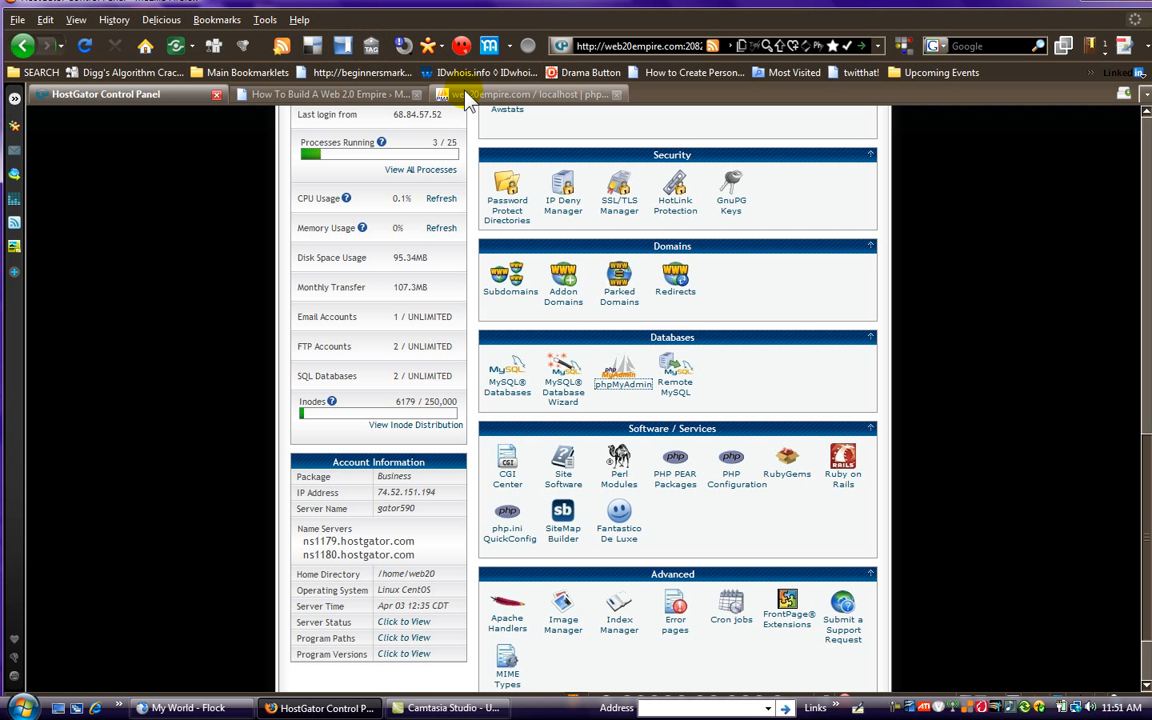
In phpMyAdmin, select the web20_wordpress database and open its import form
{"action": "left_click", "coordinate": [450, 94]}
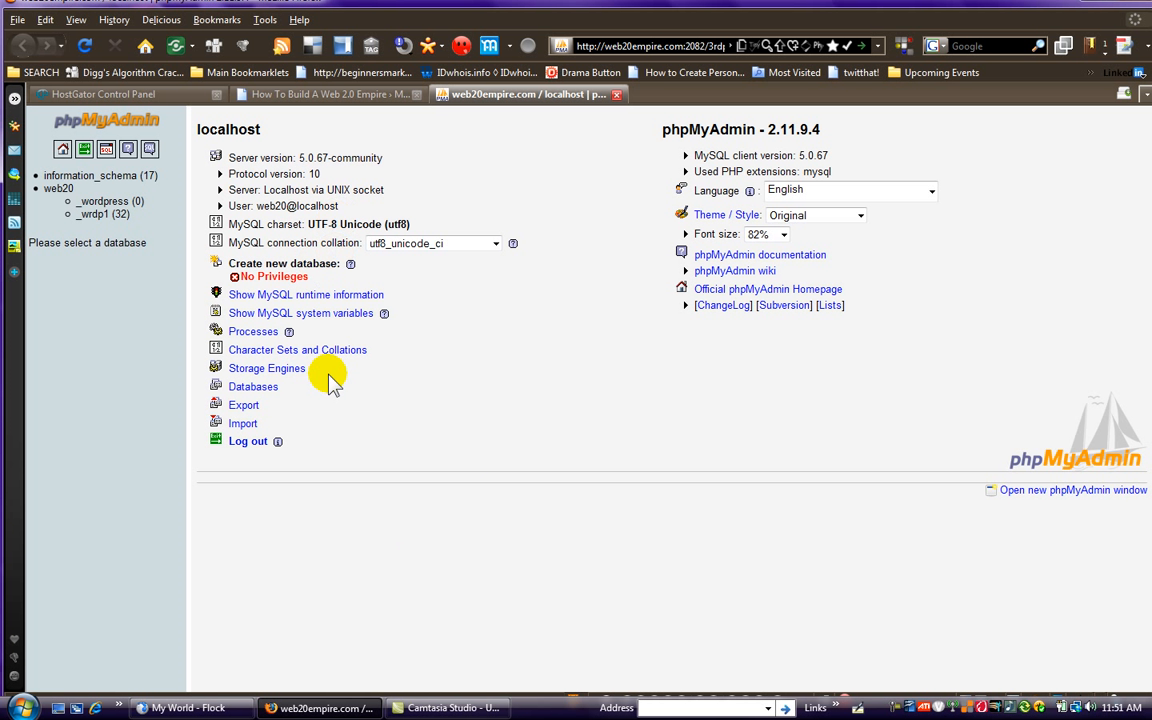
{"action": "left_click", "coordinate": [250, 388]}
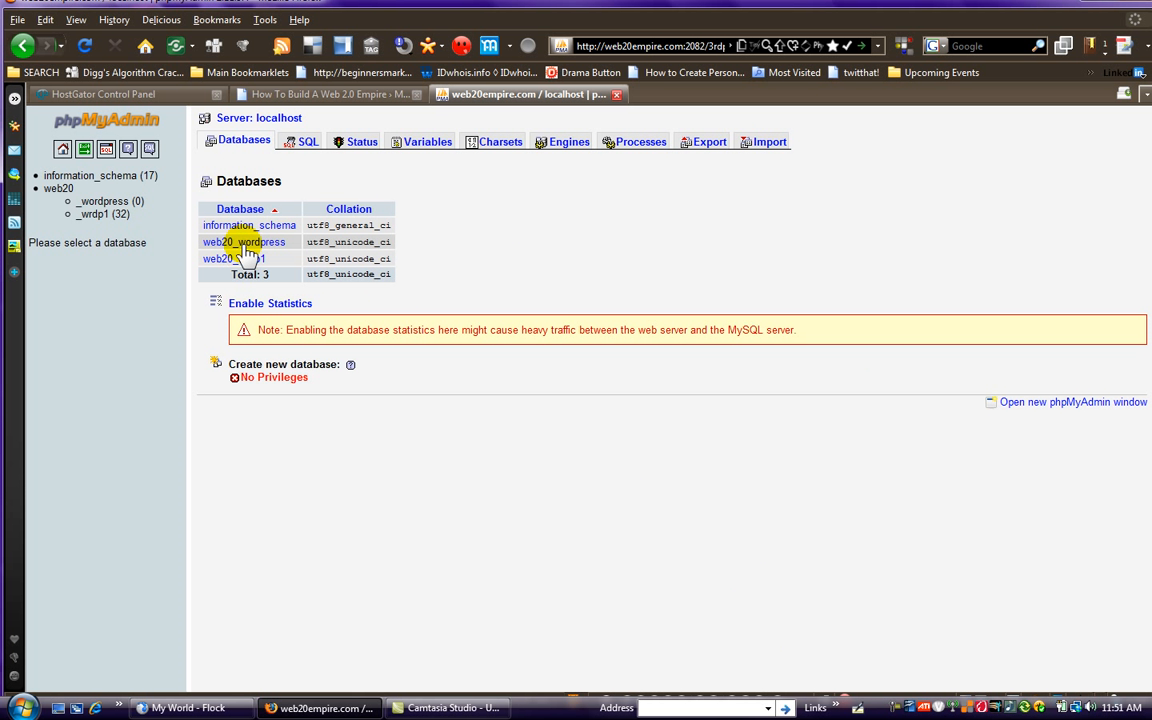
{"action": "left_click", "coordinate": [245, 245]}
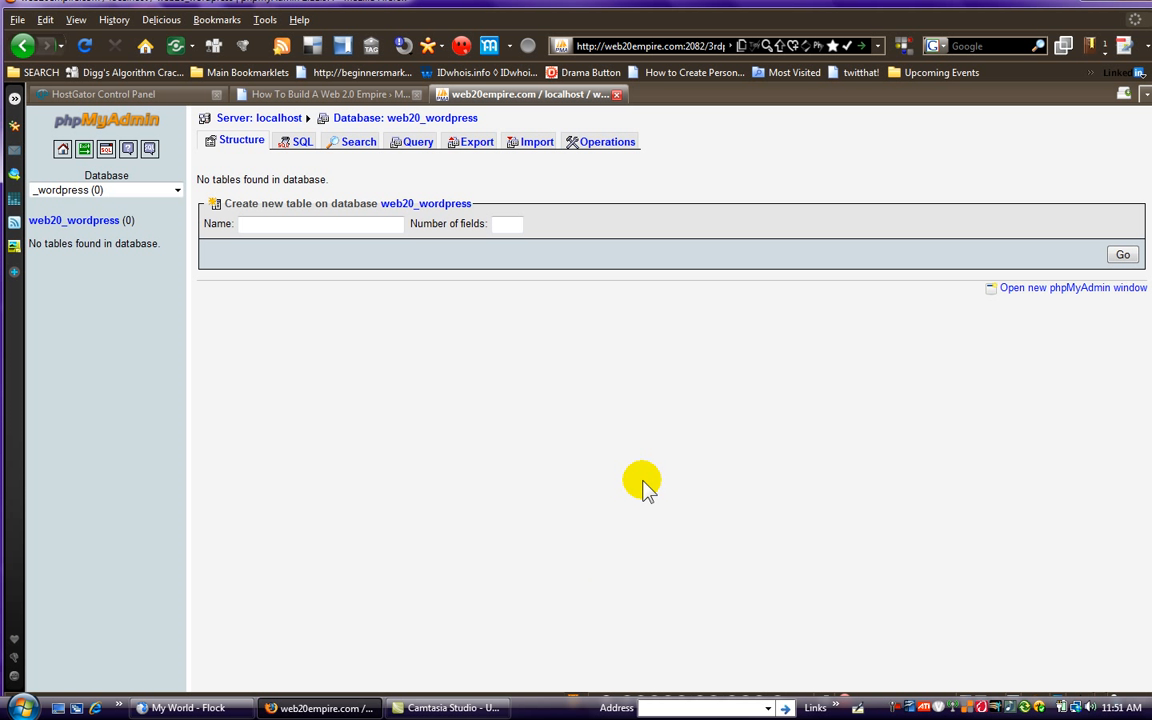
{"action": "left_click", "coordinate": [533, 152]}
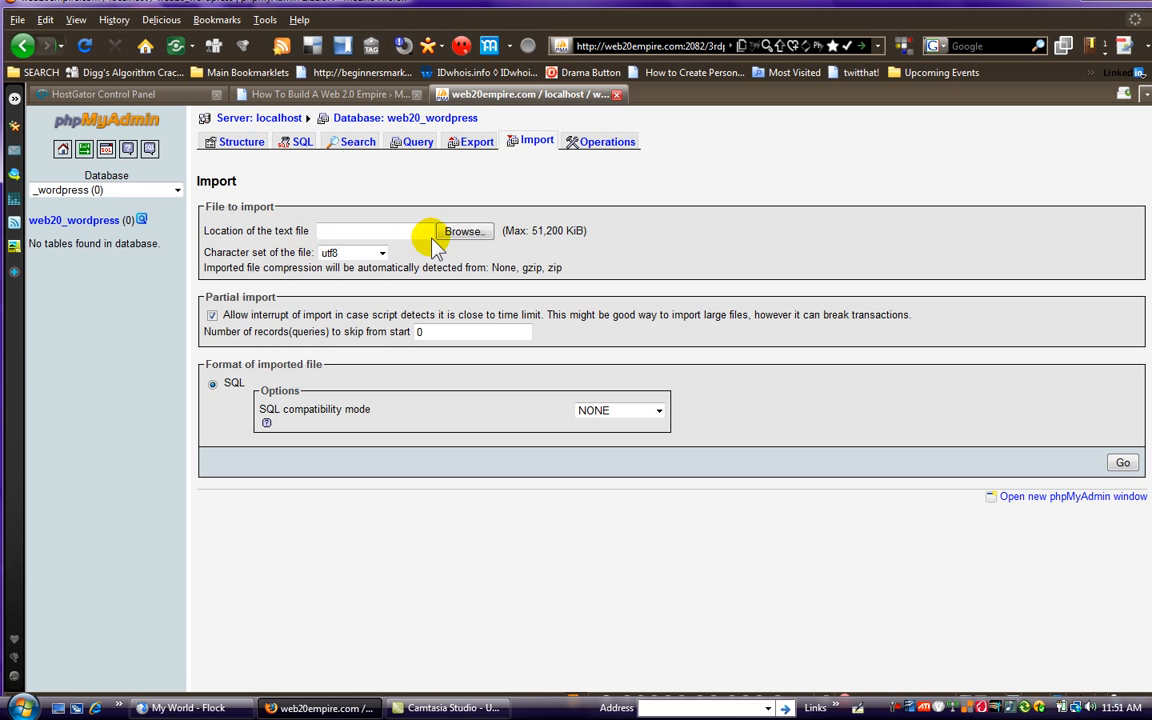
Choose the last web20_wrdp1_wp_20090404 GZ backup file on the Desktop as the file to import into web20_wordpress
{"action": "left_click", "coordinate": [460, 233]}
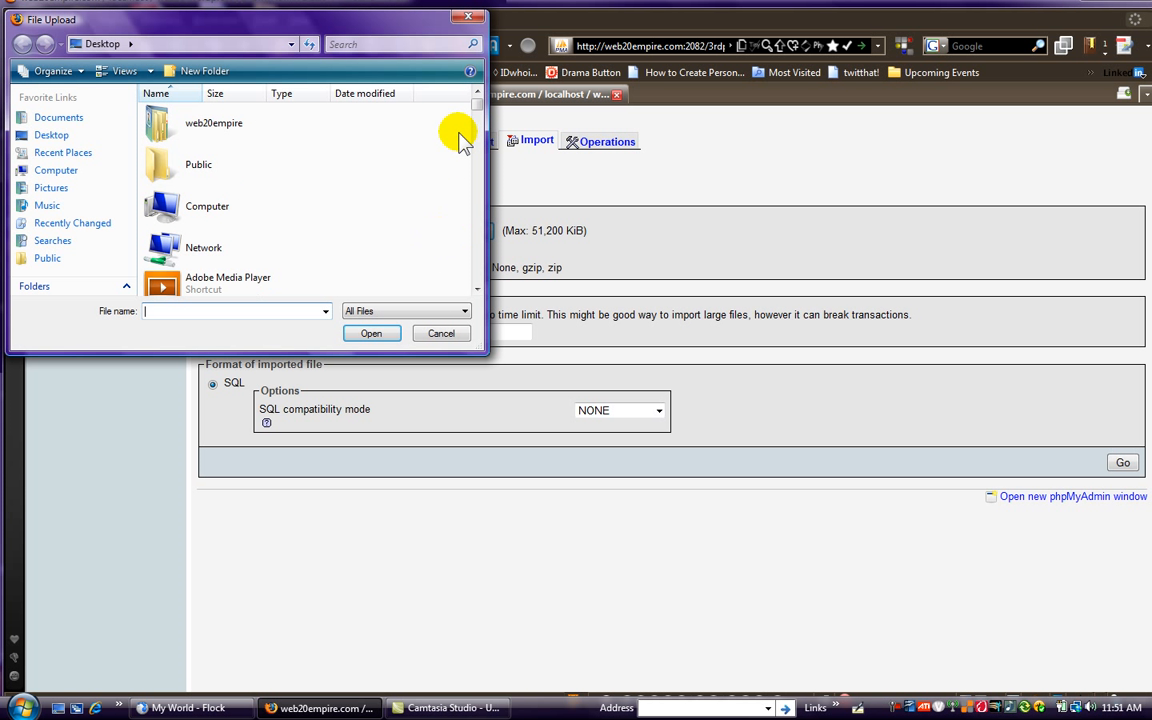
{"action": "left_click_drag", "start_coordinate": [478, 110], "coordinate": [473, 290]}
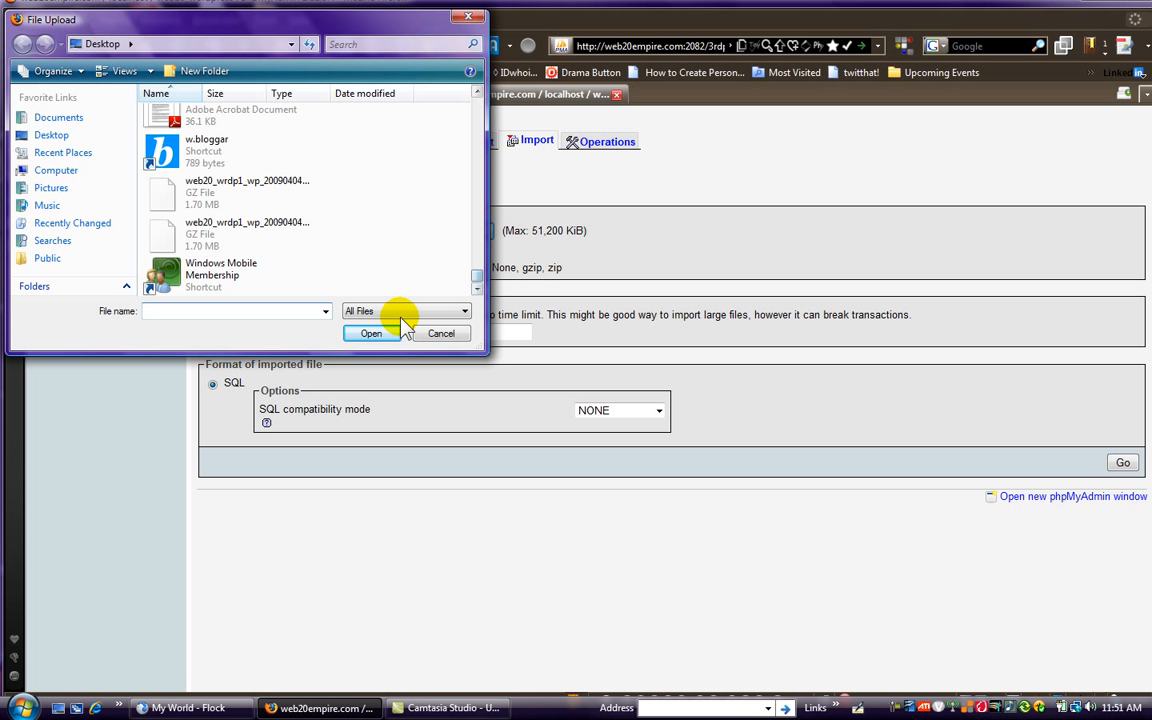
{"action": "double_click", "coordinate": [200, 232]}
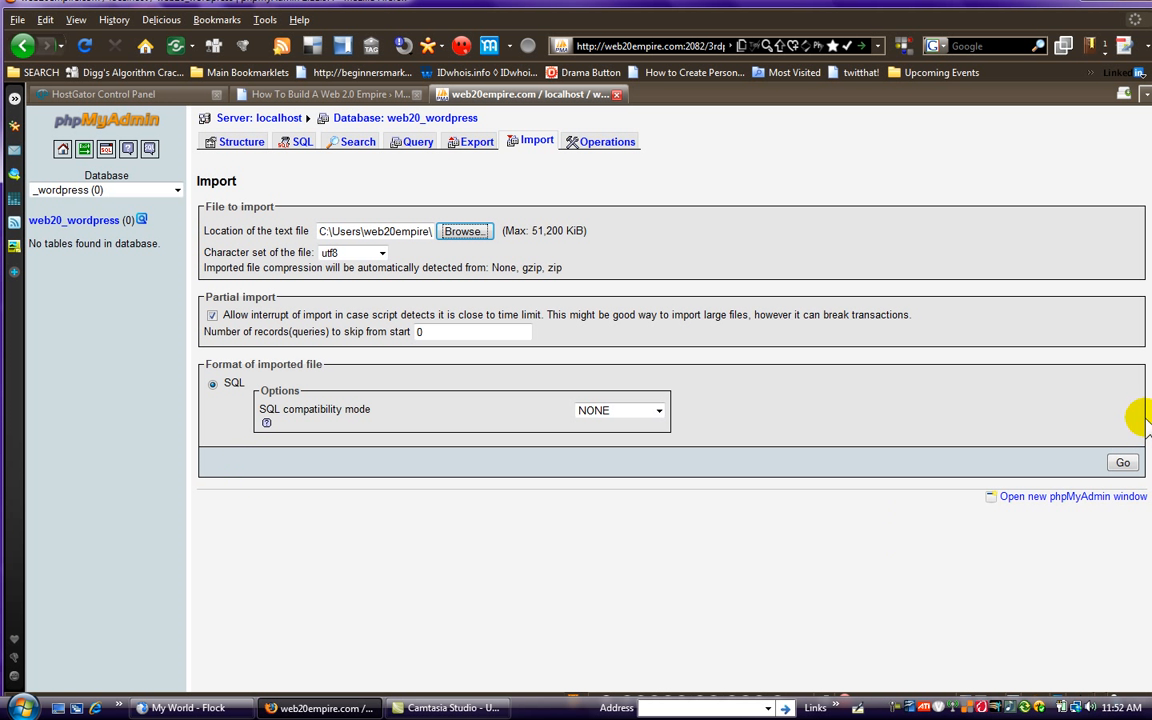
{"action": "left_click", "coordinate": [1116, 466]}
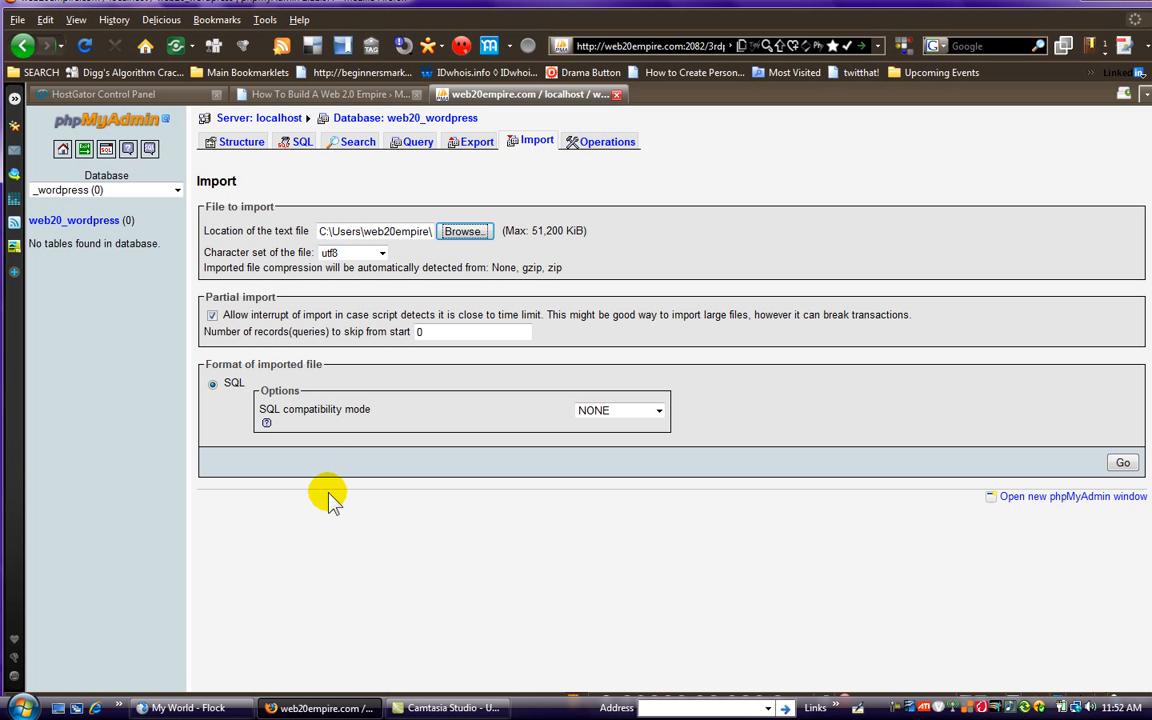
Look through the blog's installed plugins to locate the WordPress Database Backup plugin and its backup link
{"action": "left_click", "coordinate": [322, 94]}
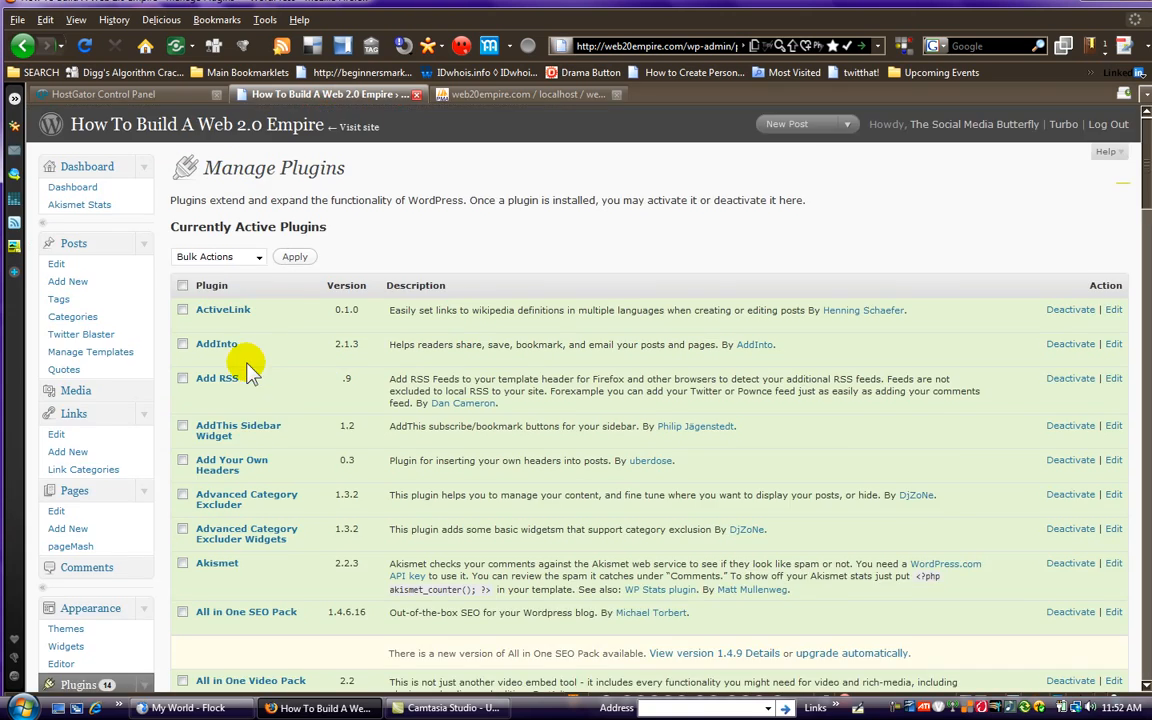
{"action": "scroll", "coordinate": [240, 372], "scroll_direction": "down", "scroll_amount": 7}
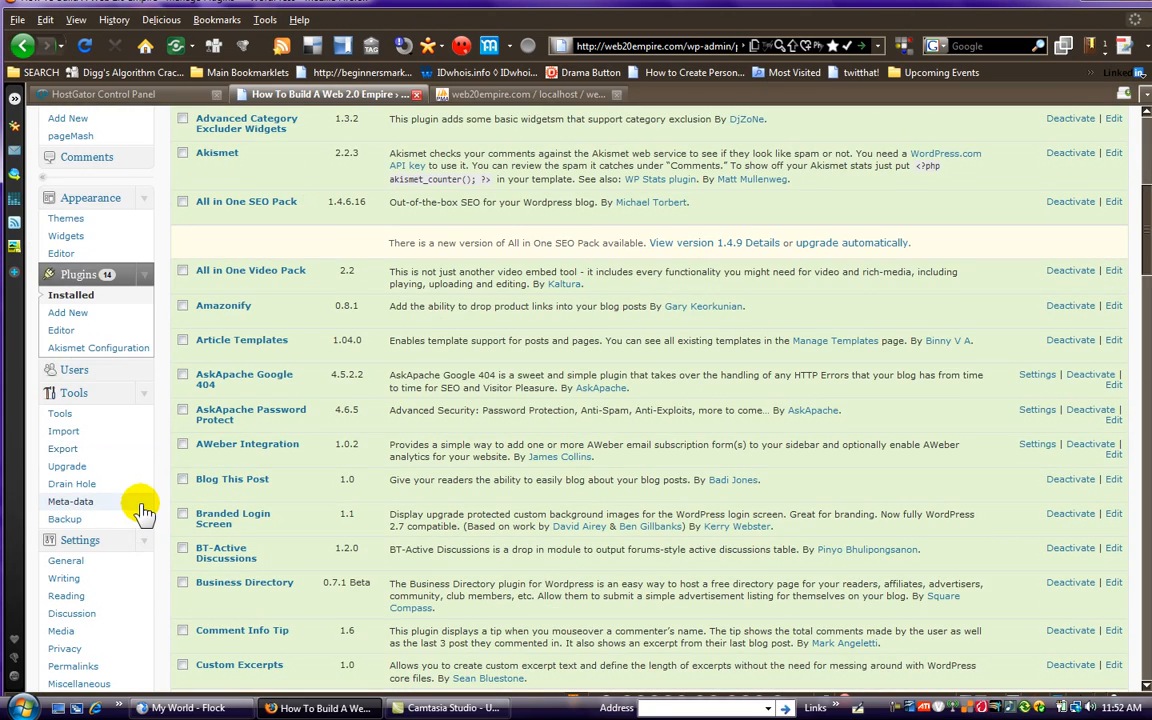
{"action": "scroll", "coordinate": [535, 545], "scroll_direction": "down", "scroll_amount": 10}
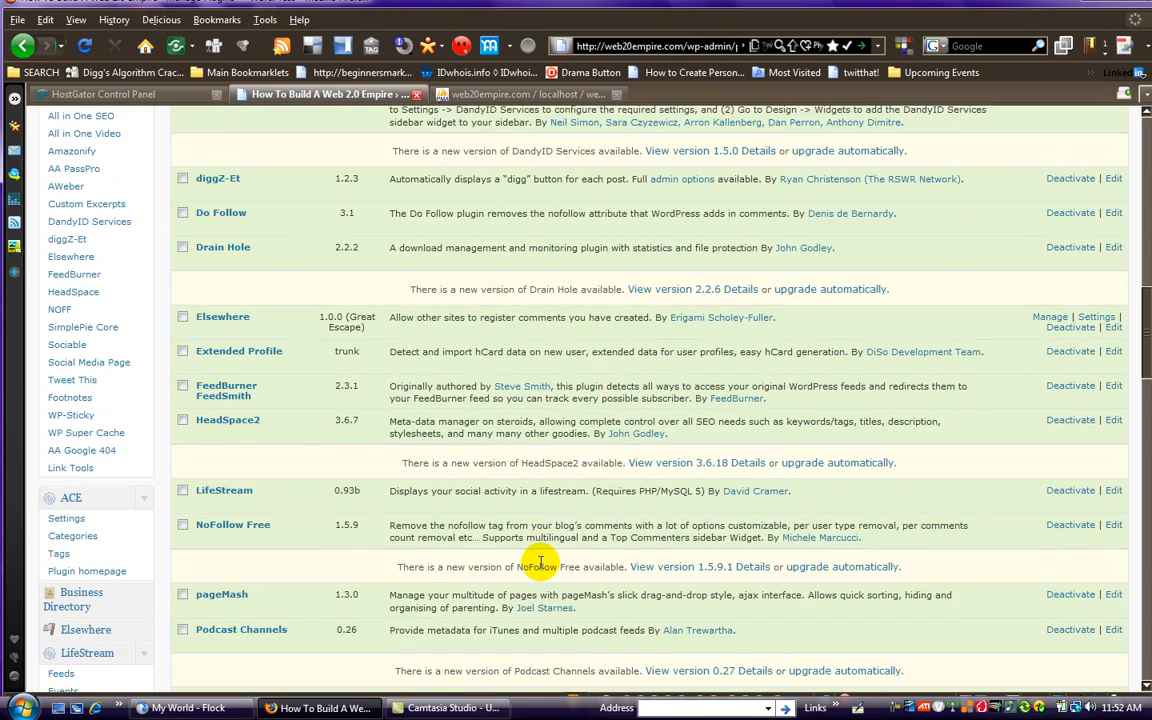
{"action": "scroll", "coordinate": [540, 570], "scroll_direction": "down", "scroll_amount": 10}
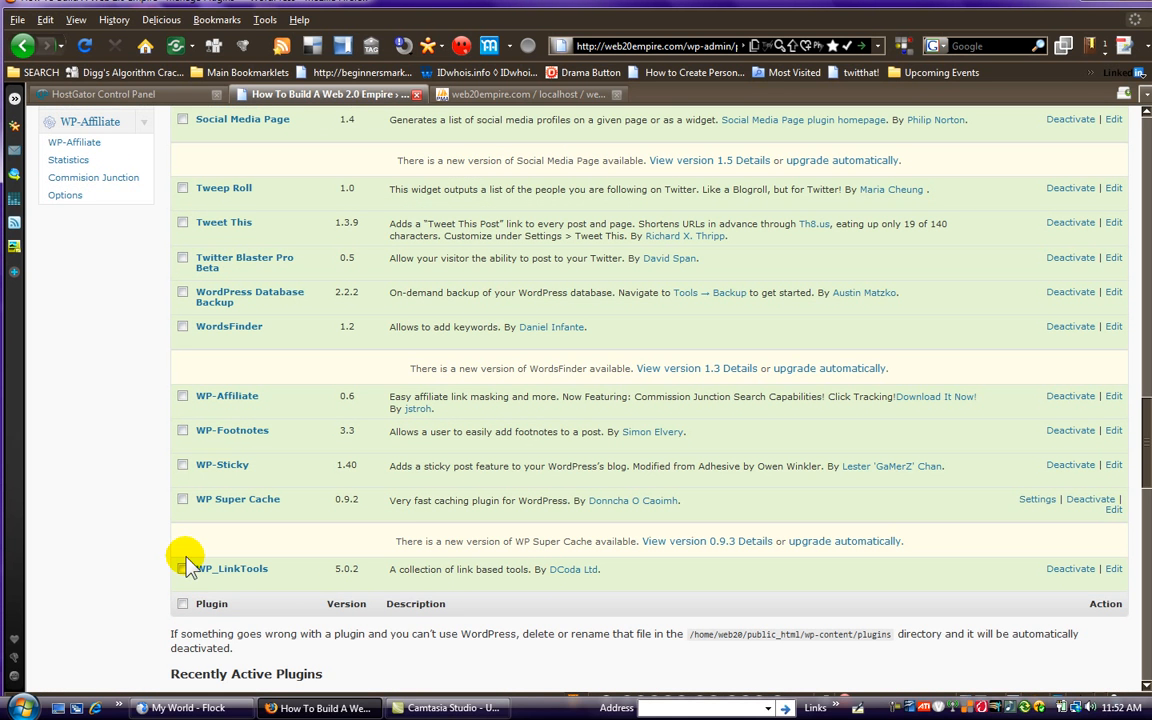
{"action": "scroll", "coordinate": [625, 442], "scroll_direction": "up", "scroll_amount": 1}
{"action": "scroll", "coordinate": [610, 455], "scroll_direction": "down", "scroll_amount": 4}
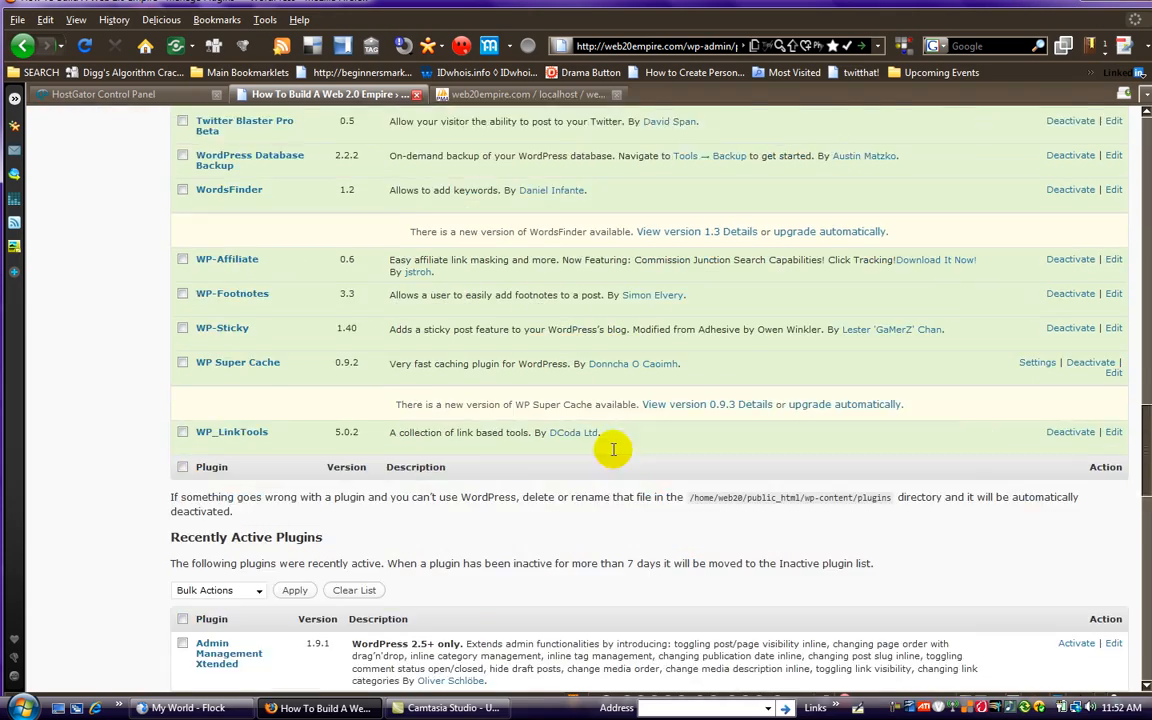
{"action": "scroll", "coordinate": [540, 440], "scroll_direction": "up", "scroll_amount": 12}
{"action": "scroll", "coordinate": [470, 410], "scroll_direction": "up", "scroll_amount": 15}
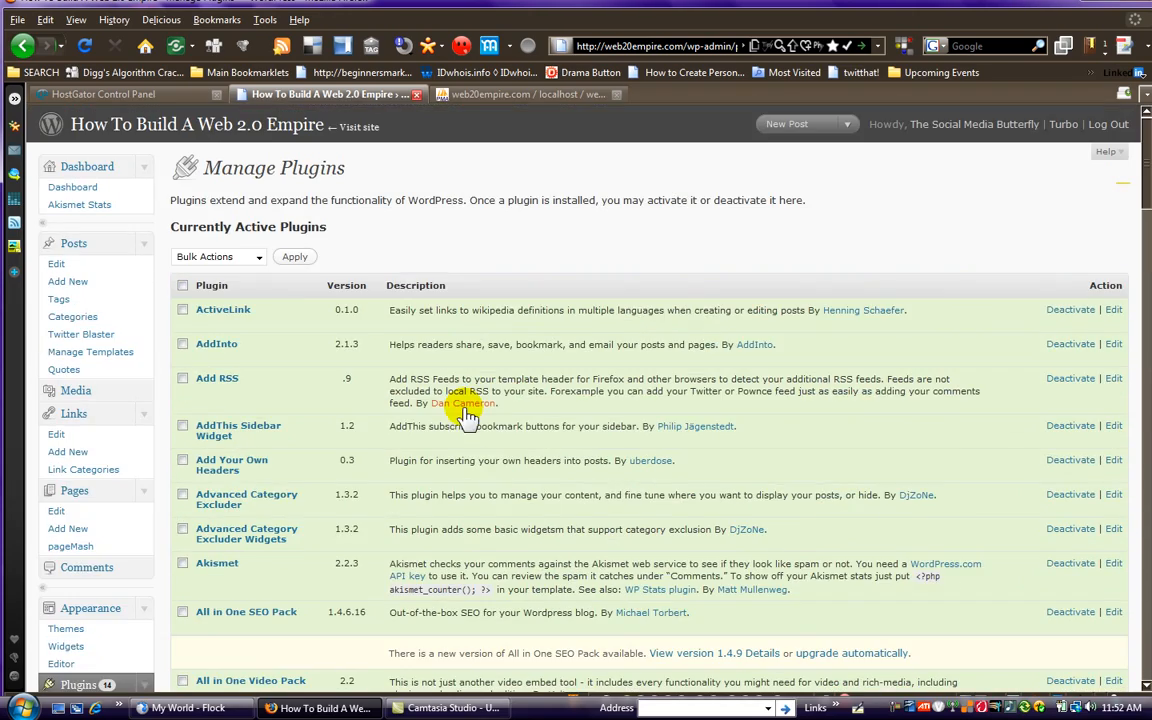
{"action": "scroll", "coordinate": [784, 430], "scroll_direction": "down", "scroll_amount": 20}
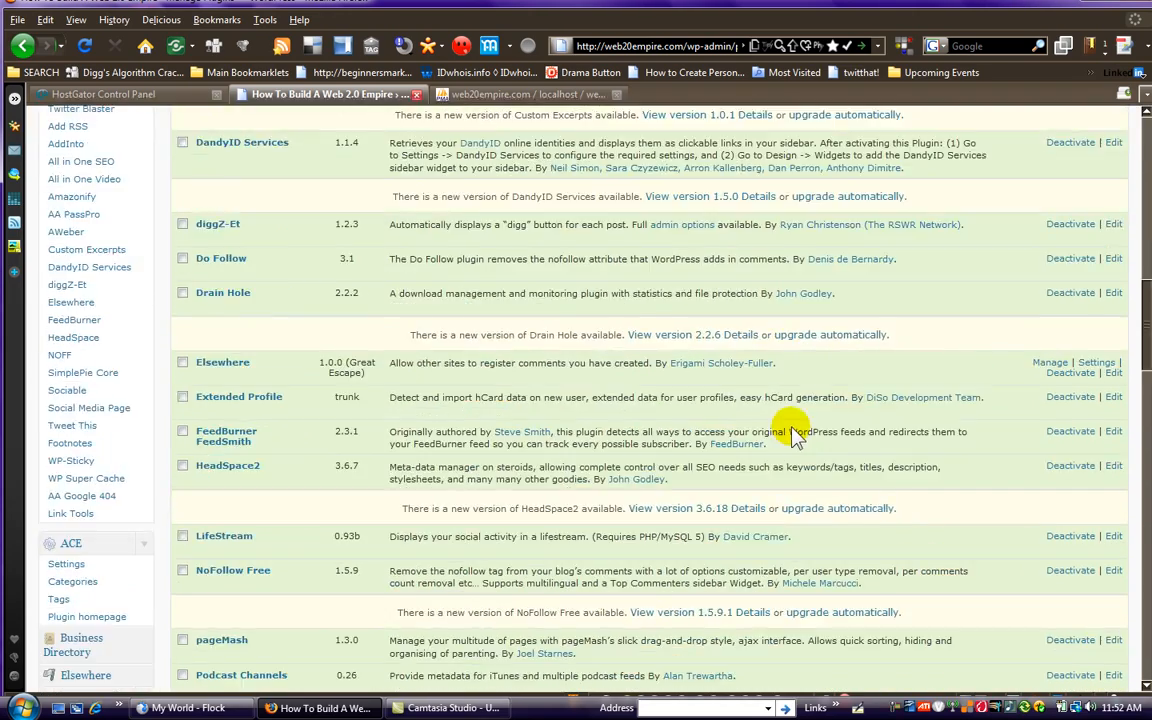
{"action": "scroll", "coordinate": [780, 447], "scroll_direction": "down", "scroll_amount": 5}
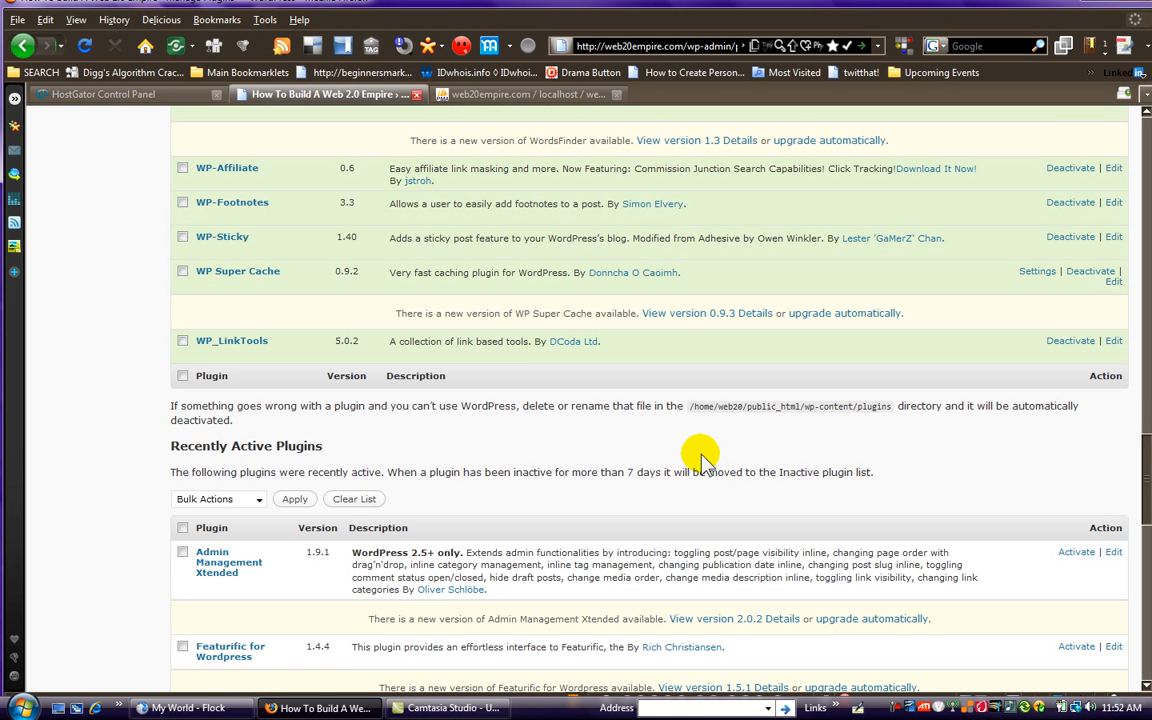
{"action": "scroll", "coordinate": [700, 457], "scroll_direction": "up", "scroll_amount": 1}
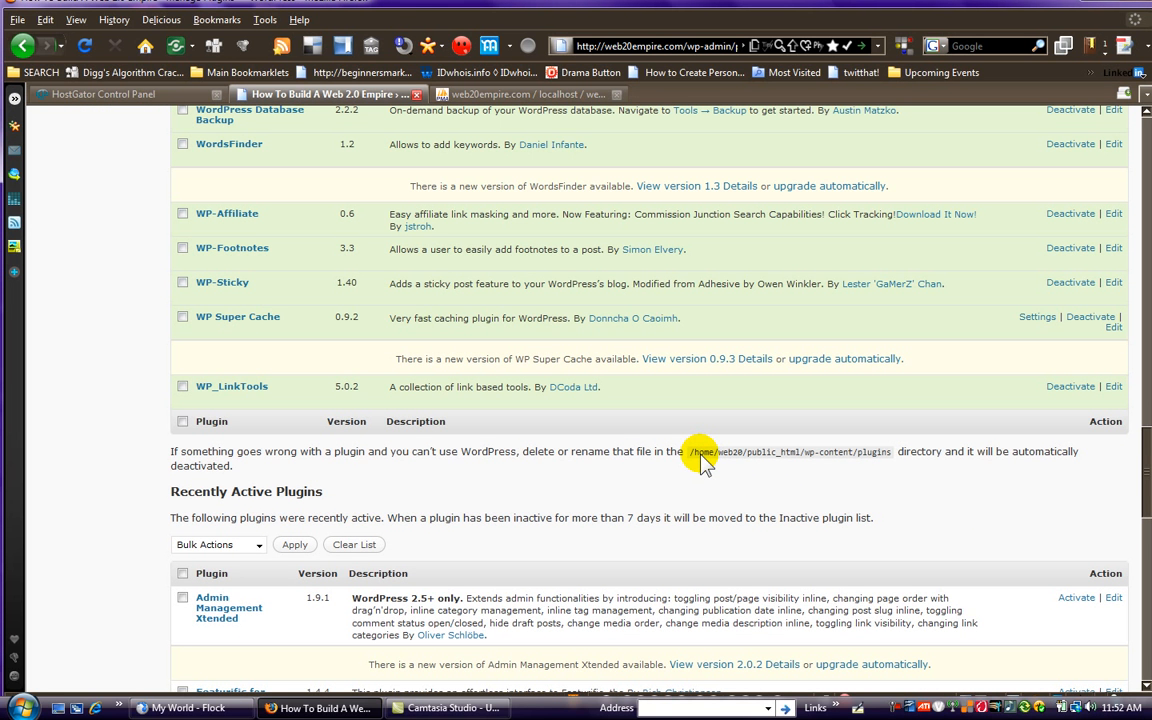
{"action": "scroll", "coordinate": [700, 460], "scroll_direction": "up", "scroll_amount": 2}
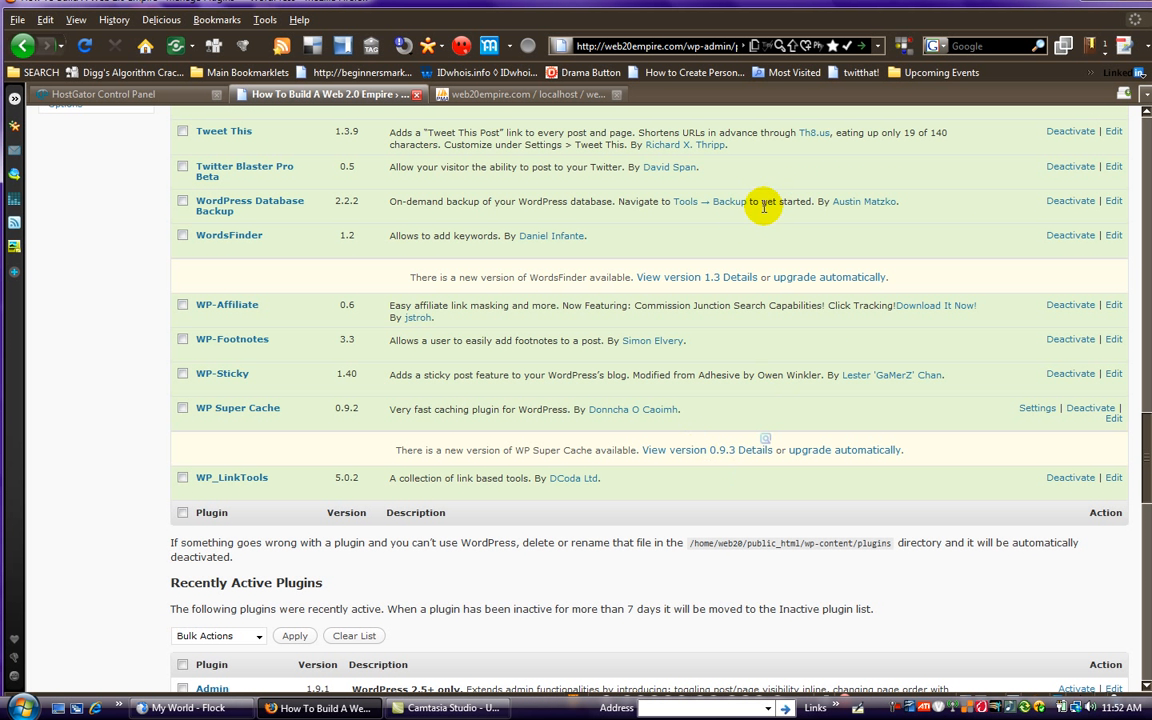
Open the WordPress Database Backup plugin's Backup page and set the scheduled backup to Once Weekly
{"action": "left_click", "coordinate": [727, 204]}
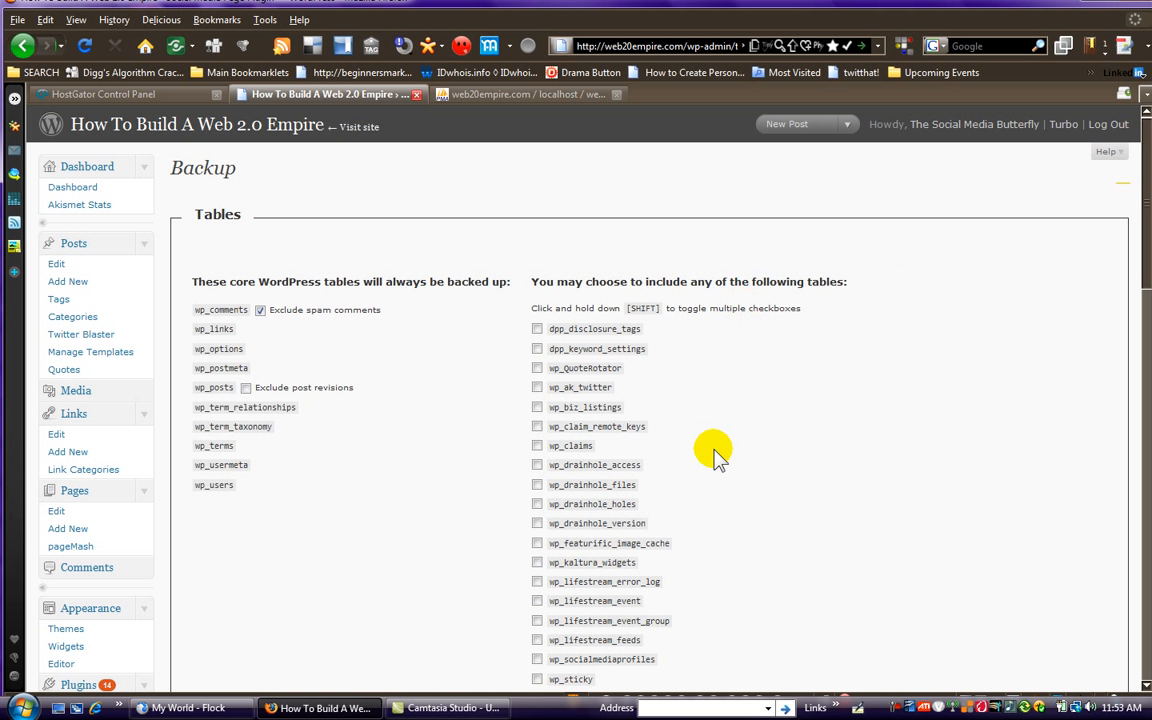
{"action": "scroll", "coordinate": [707, 440], "scroll_direction": "down", "scroll_amount": 3}
{"action": "scroll", "coordinate": [560, 405], "scroll_direction": "down", "scroll_amount": 12}
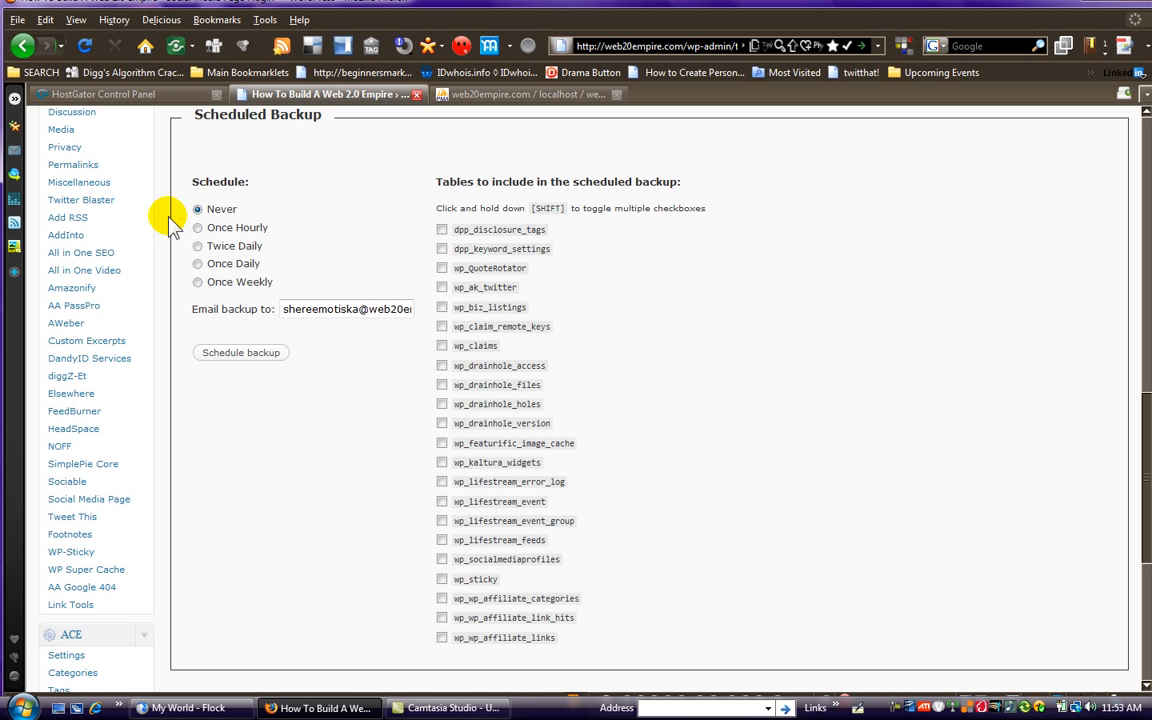
{"action": "left_click", "coordinate": [198, 282]}
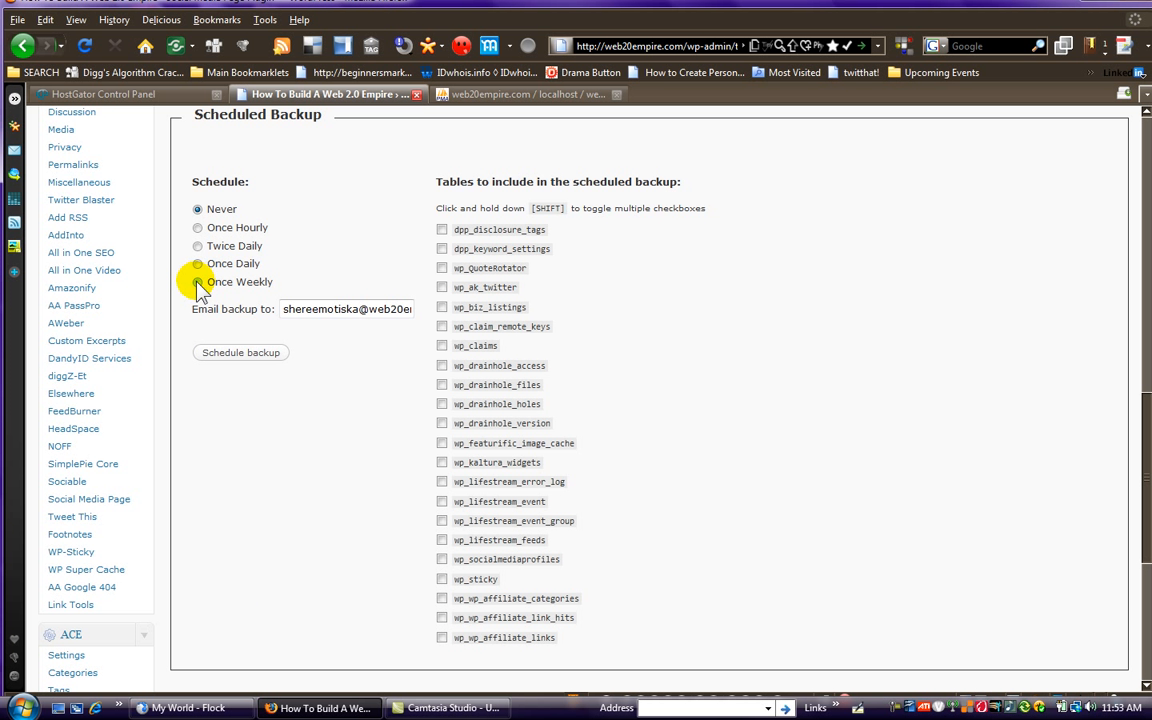
Include every optional table from dpp_disclosure_tags to wp_wp_affiliate_links in the scheduled backup, and save the backup schedule
{"action": "left_click", "coordinate": [442, 230]}
{"action": "left_click", "coordinate": [442, 249]}
{"action": "left_click", "coordinate": [442, 268]}
{"action": "left_click", "coordinate": [442, 287]}
{"action": "left_click", "coordinate": [442, 308]}
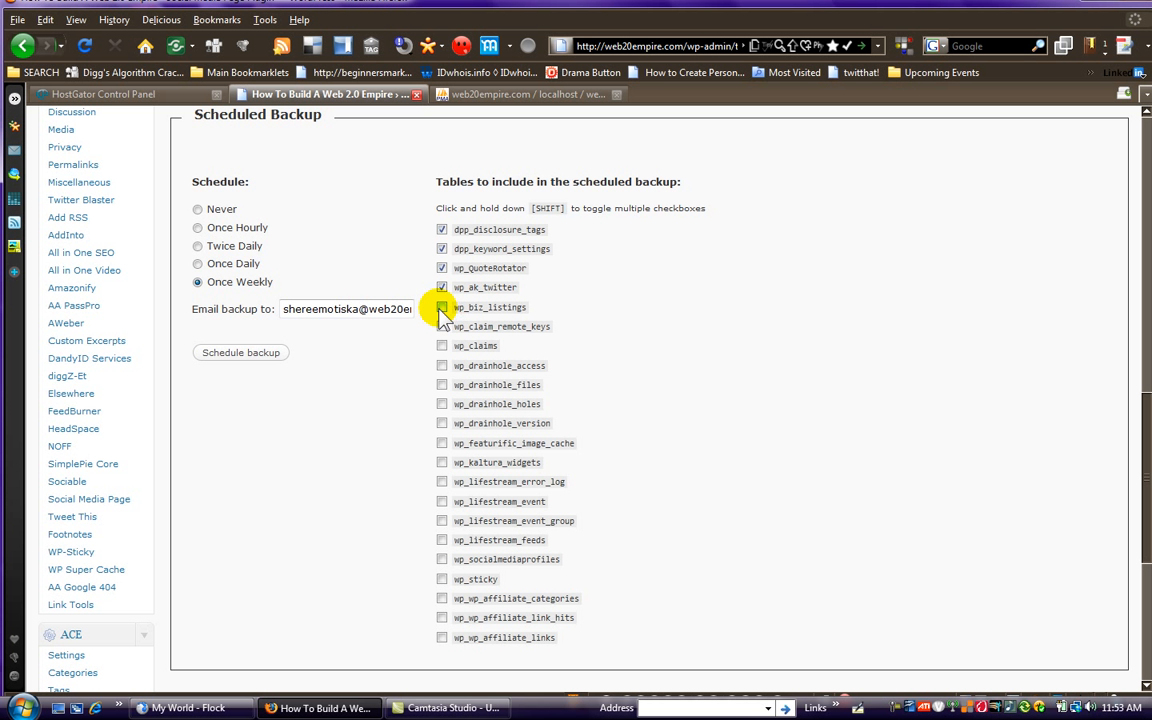
{"action": "left_click", "coordinate": [442, 327]}
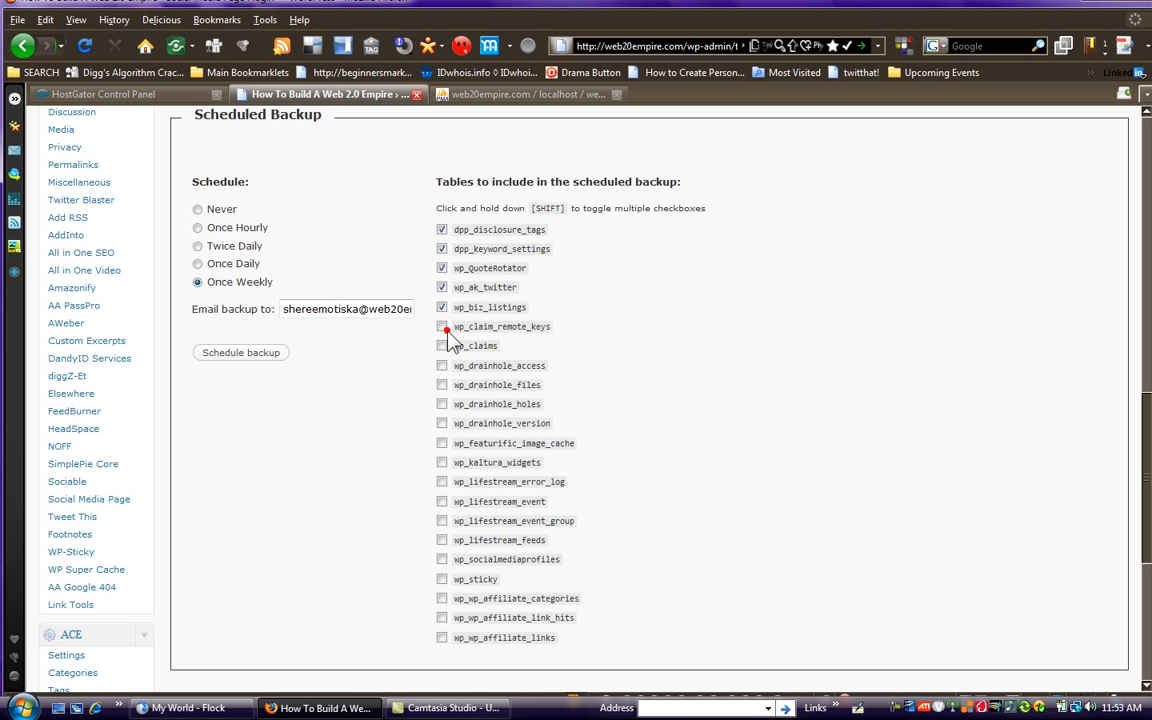
{"action": "left_click", "coordinate": [442, 346]}
{"action": "left_click", "coordinate": [441, 366]}
{"action": "left_click", "coordinate": [441, 385]}
{"action": "left_click", "coordinate": [441, 404]}
{"action": "left_click", "coordinate": [442, 423]}
{"action": "left_click", "coordinate": [442, 443]}
{"action": "left_click", "coordinate": [442, 463]}
{"action": "left_click", "coordinate": [442, 482]}
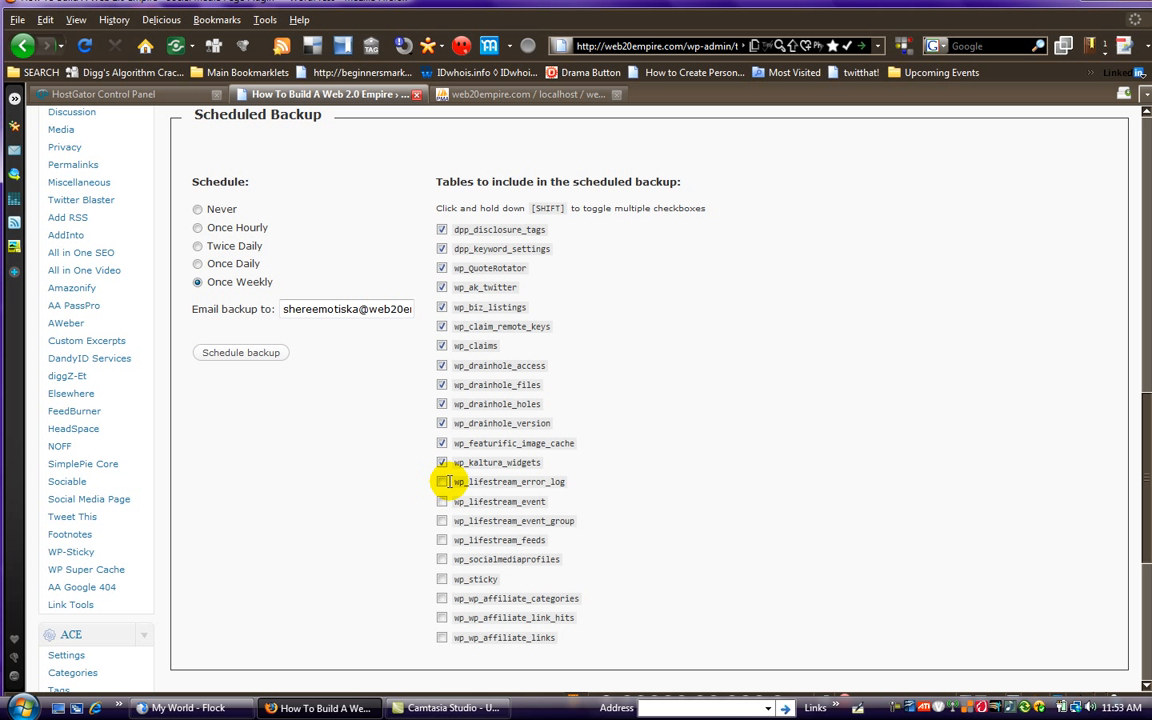
{"action": "scroll", "coordinate": [460, 460], "scroll_direction": "down", "scroll_amount": 3}
{"action": "left_click", "coordinate": [442, 365]}
{"action": "left_click", "coordinate": [442, 384]}
{"action": "left_click", "coordinate": [442, 404]}
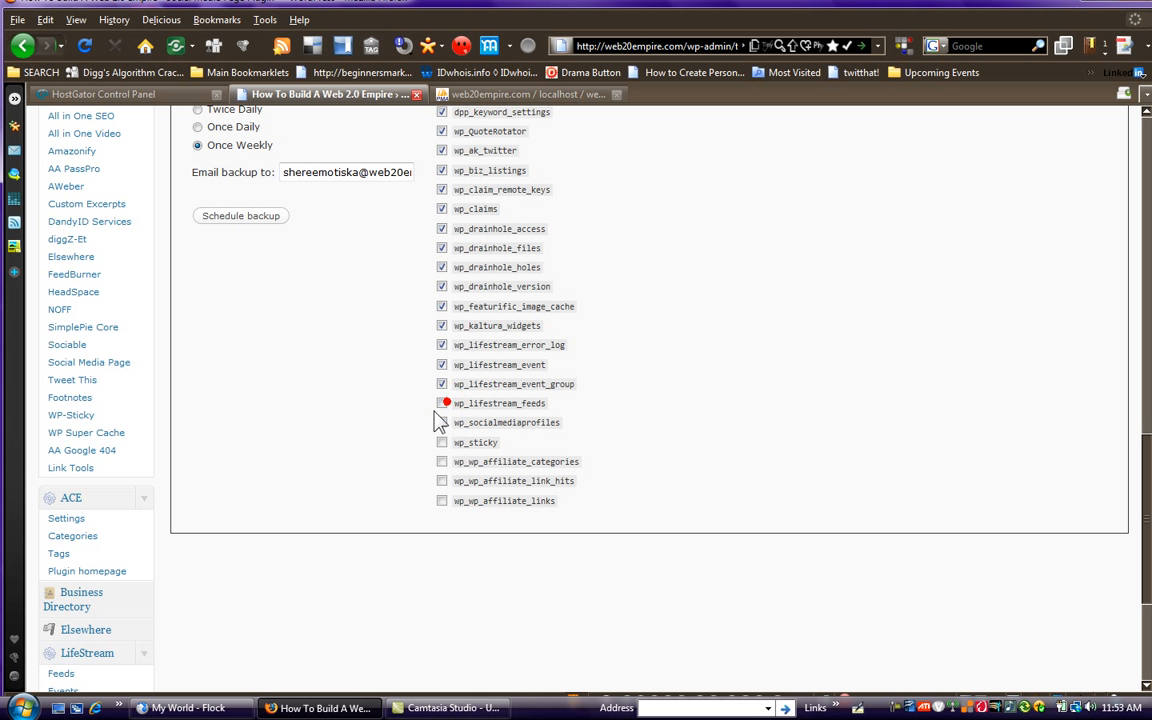
{"action": "left_click", "coordinate": [442, 404]}
{"action": "left_click", "coordinate": [442, 423]}
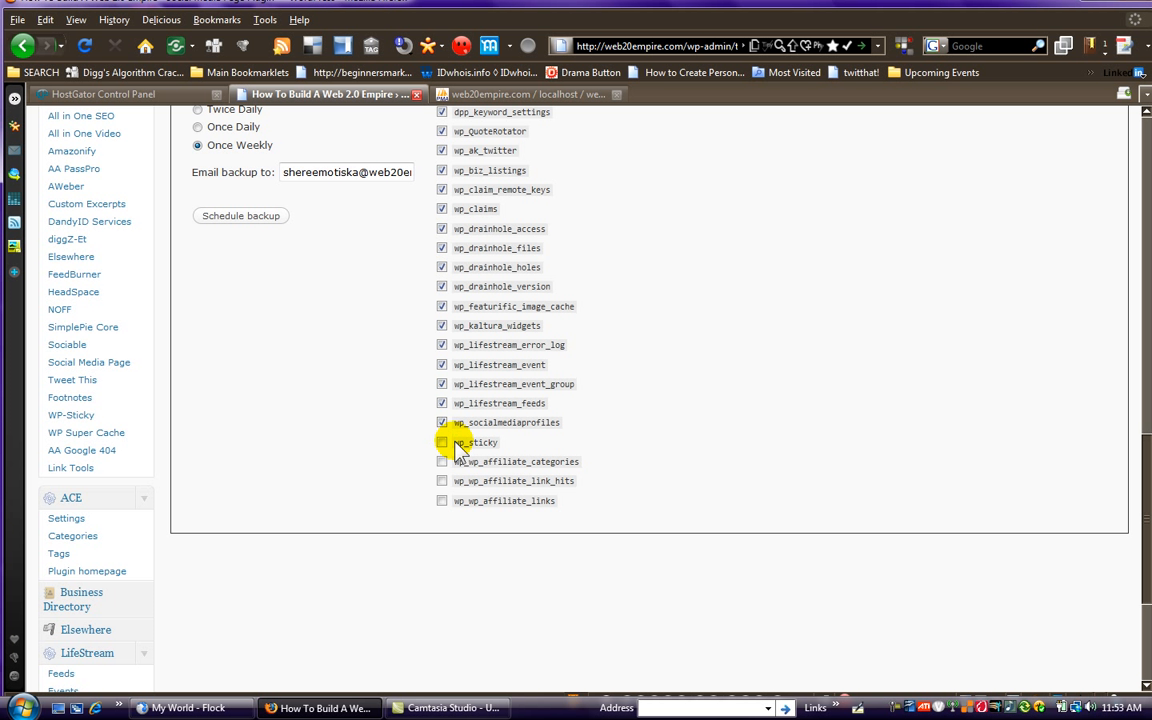
{"action": "left_click", "coordinate": [442, 443]}
{"action": "left_click", "coordinate": [442, 443]}
{"action": "left_click", "coordinate": [442, 462]}
{"action": "left_click", "coordinate": [442, 481]}
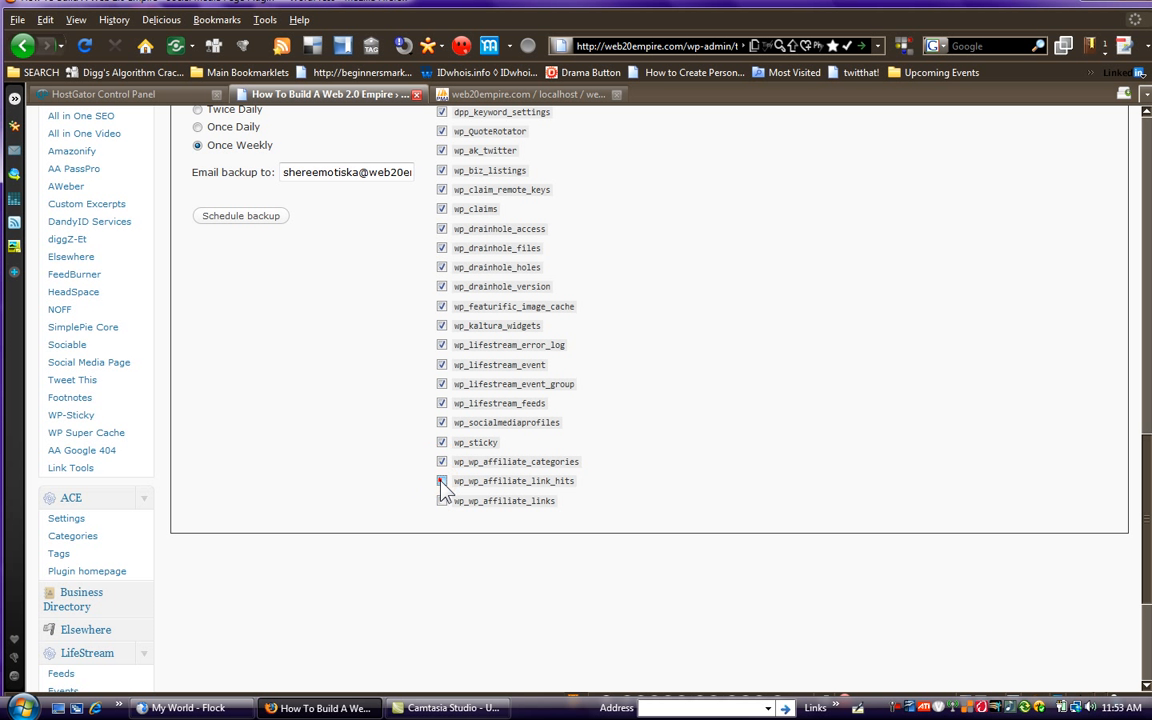
{"action": "left_click", "coordinate": [442, 501]}
{"action": "scroll", "coordinate": [337, 508], "scroll_direction": "up", "scroll_amount": 3}
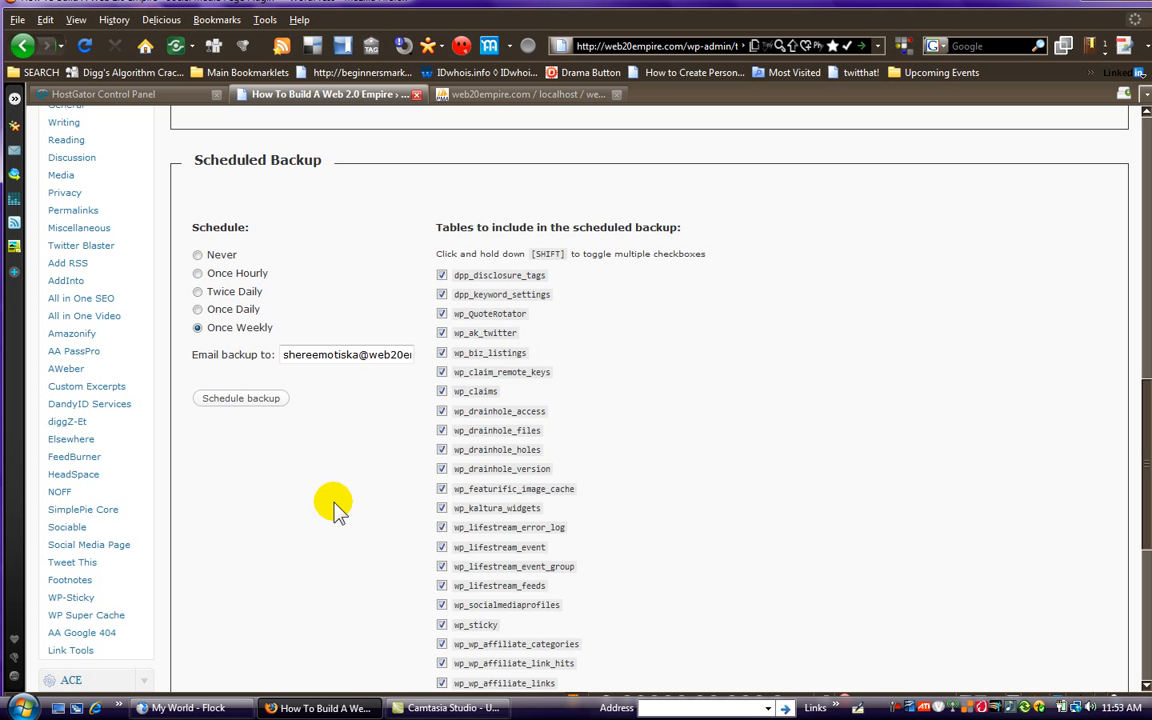
{"action": "left_click", "coordinate": [241, 399]}
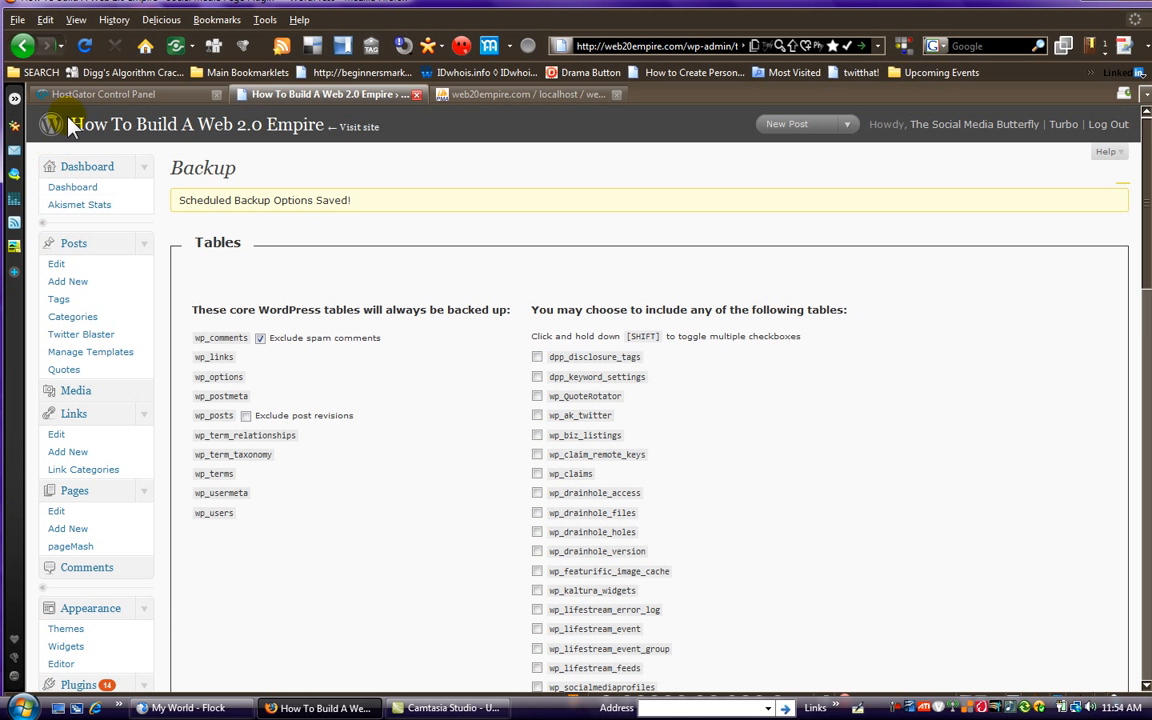
From the HostGator control panel, open File Manager at the Web Root (public_html/www) directory
{"action": "left_click", "coordinate": [95, 95]}
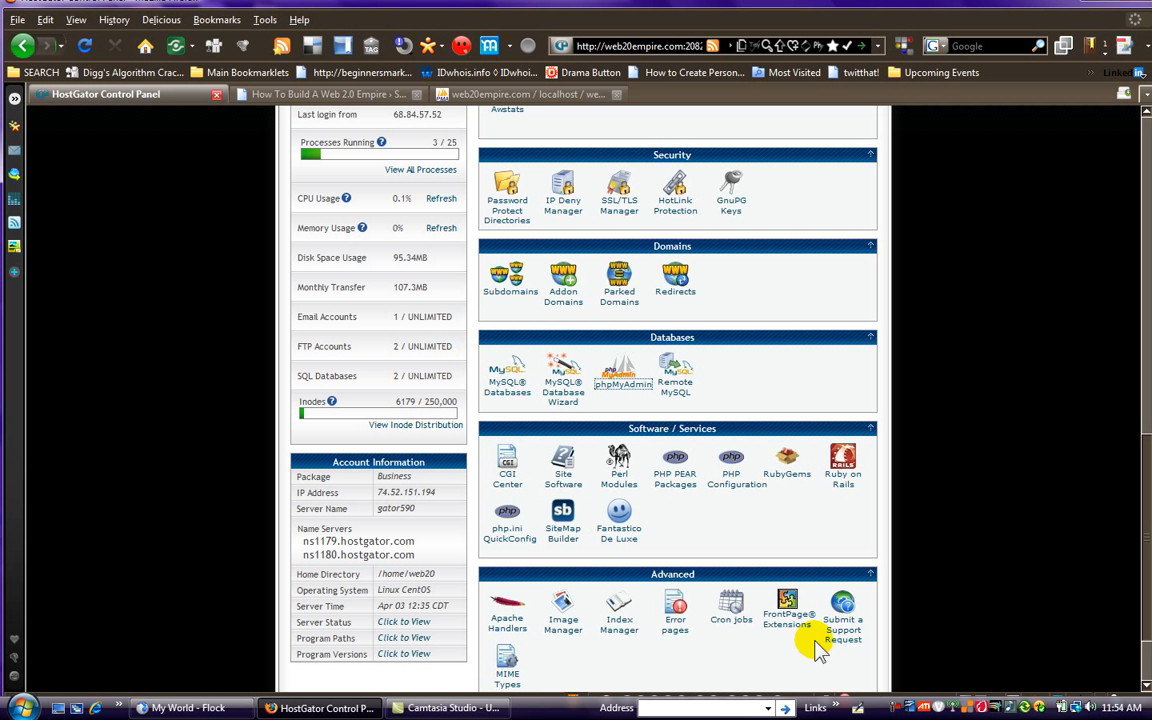
{"action": "scroll", "coordinate": [816, 648], "scroll_direction": "up", "scroll_amount": 5}
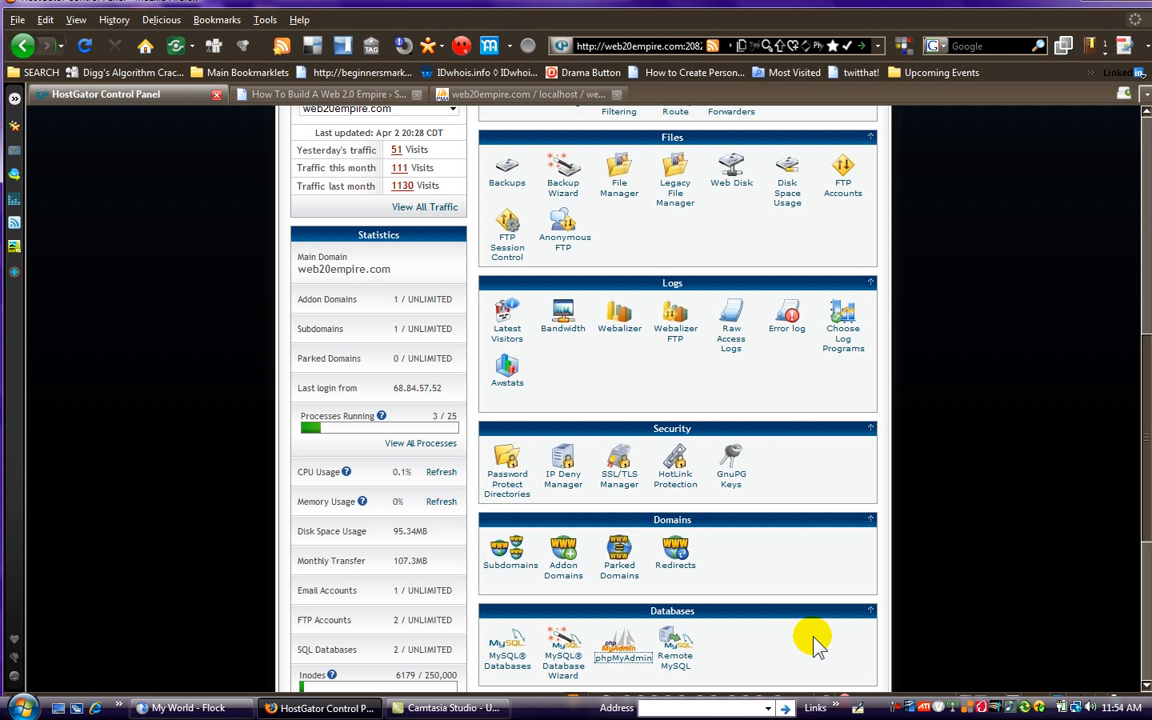
{"action": "left_click", "coordinate": [622, 180]}
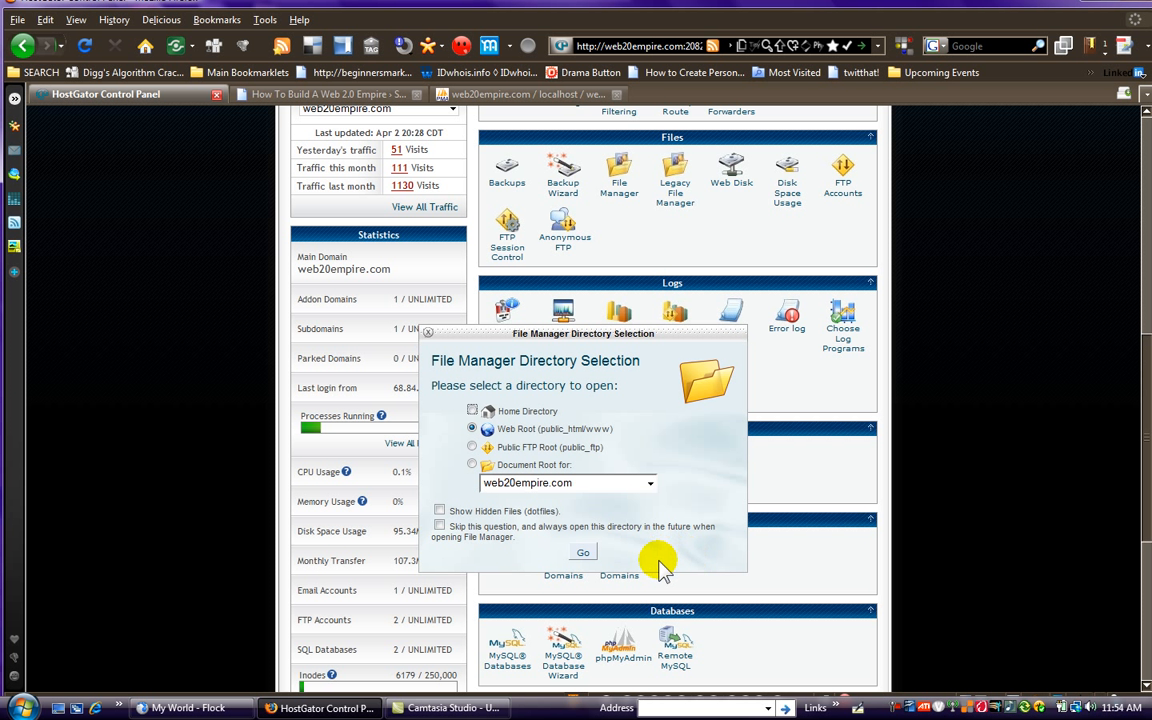
{"action": "left_click", "coordinate": [587, 552]}
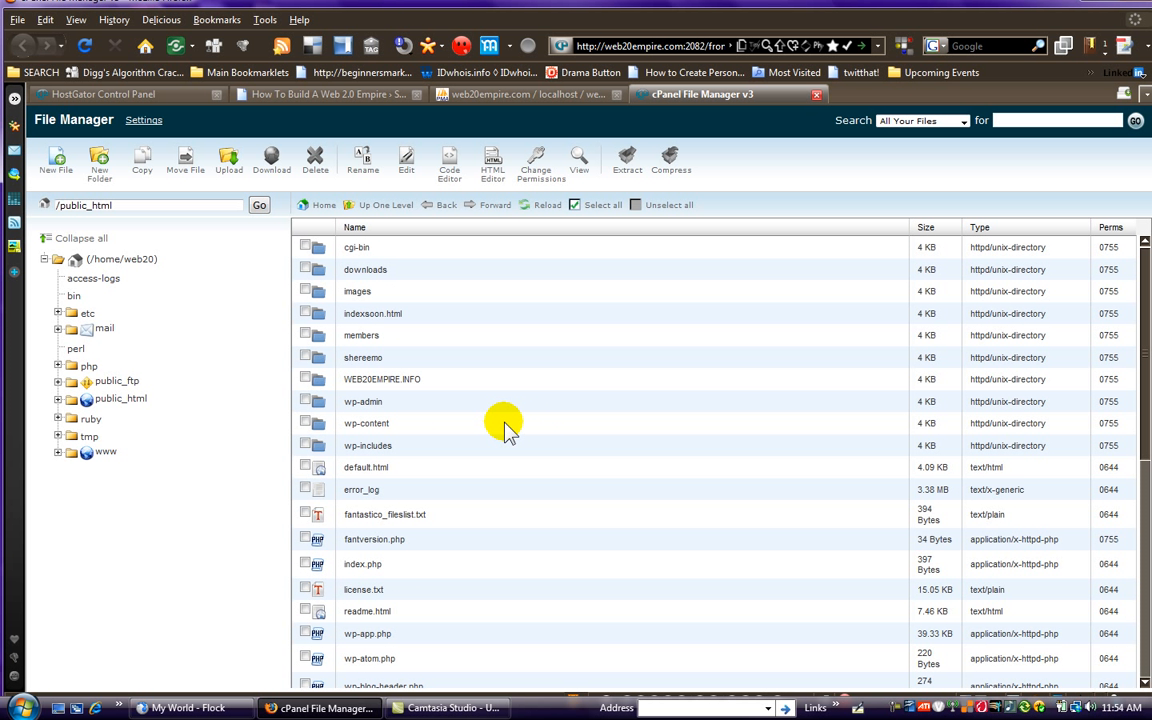
Examine the WordPress folders and files stored in the public_html directory, from cgi-bin to xmlrpc.php
{"action": "scroll", "coordinate": [505, 425], "scroll_direction": "down", "scroll_amount": 4}
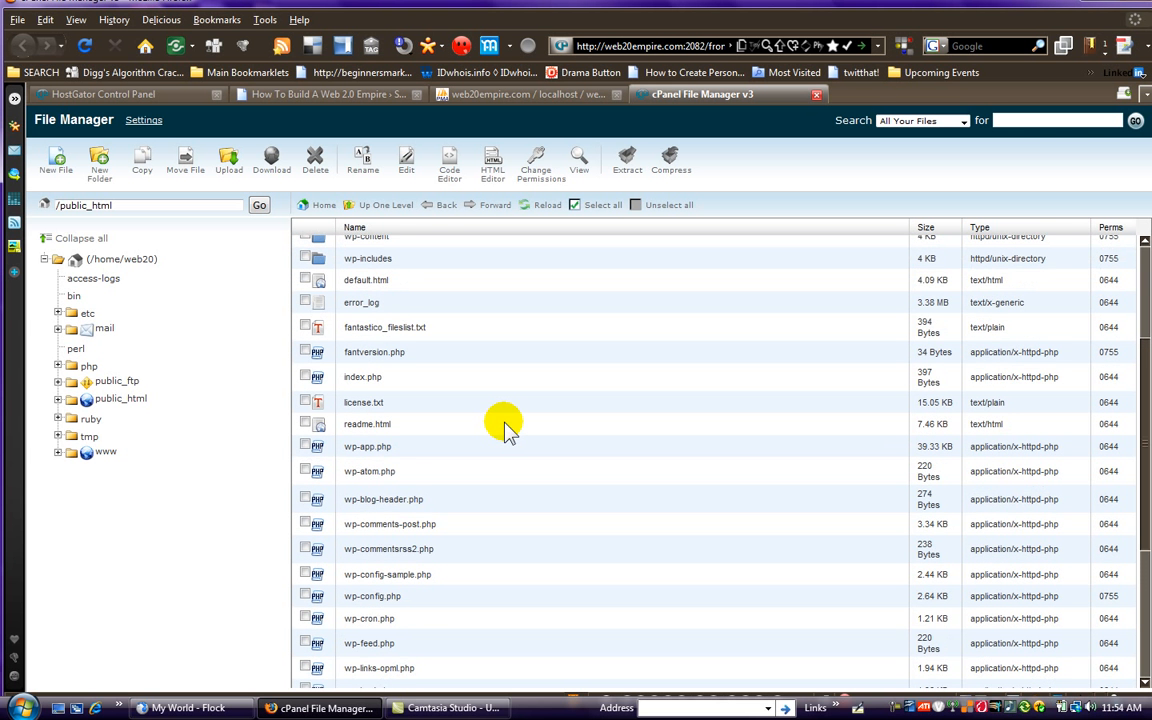
{"action": "scroll", "coordinate": [505, 425], "scroll_direction": "down", "scroll_amount": 1}
{"action": "scroll", "coordinate": [505, 425], "scroll_direction": "down", "scroll_amount": 3}
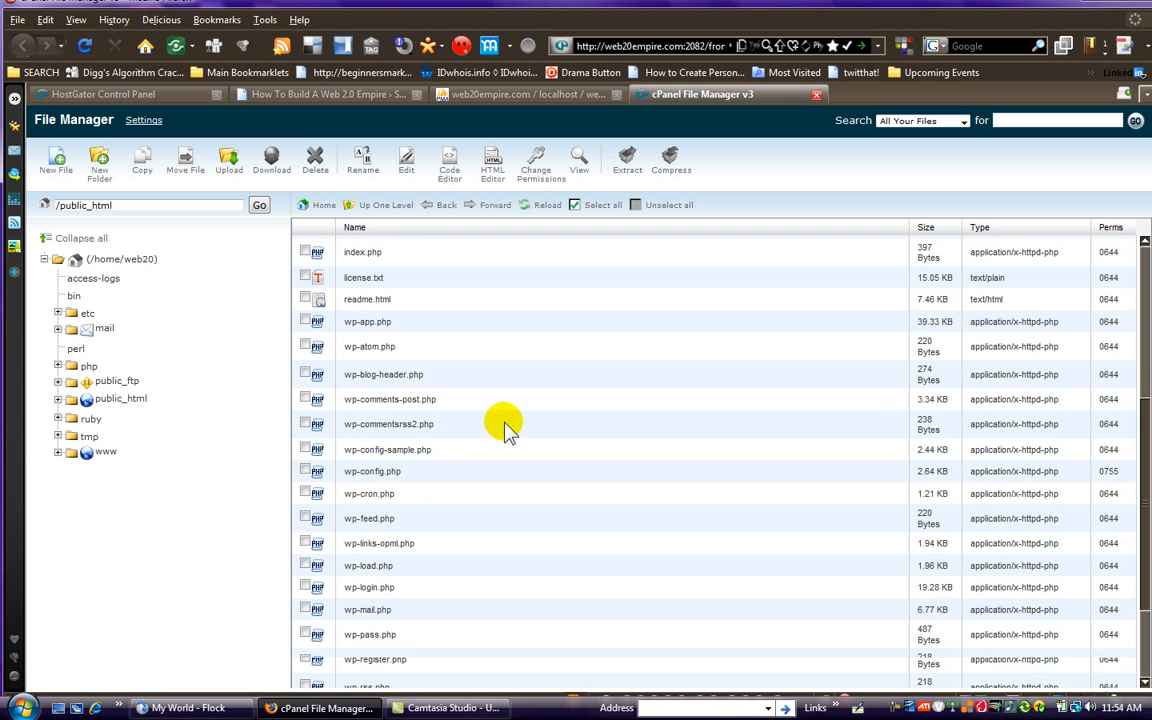
{"action": "scroll", "coordinate": [505, 425], "scroll_direction": "down", "scroll_amount": 1}
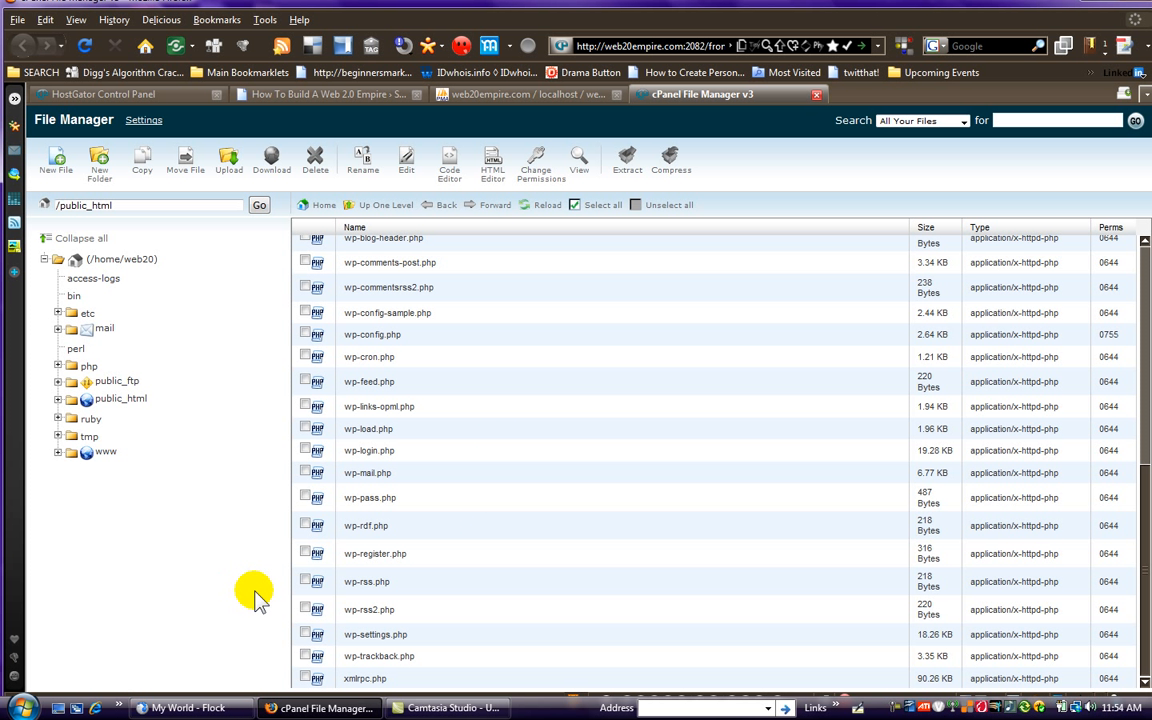
{"action": "scroll", "coordinate": [450, 505], "scroll_direction": "up", "scroll_amount": 3}
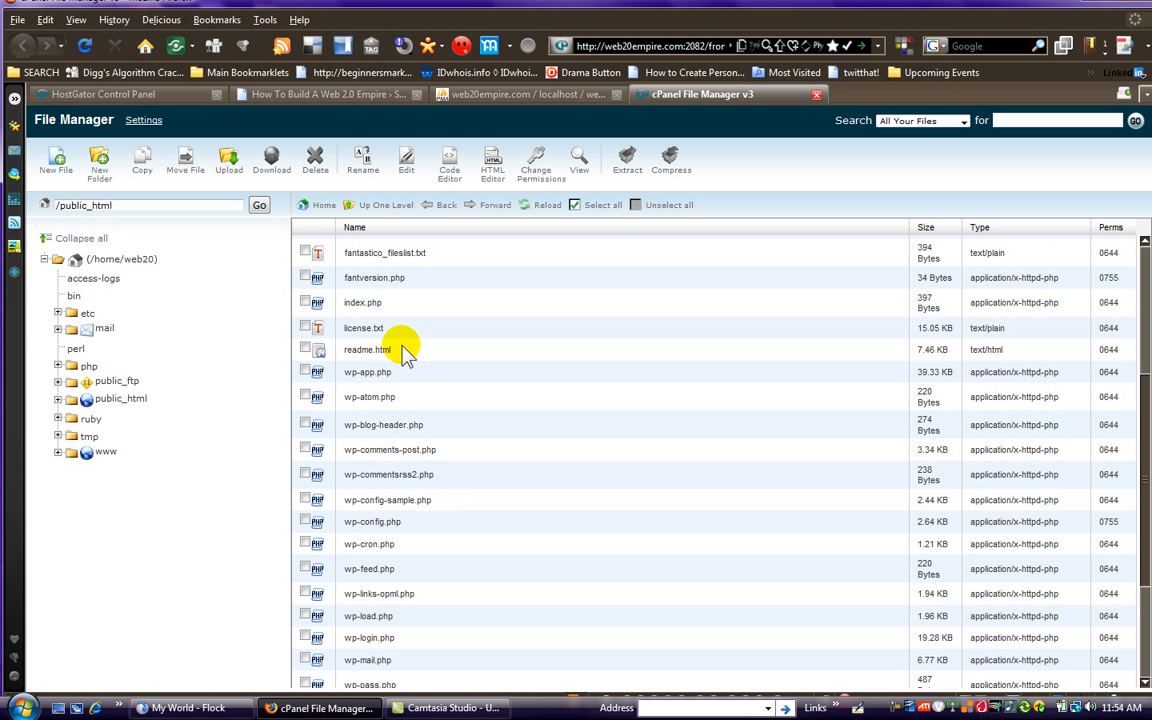
{"action": "scroll", "coordinate": [386, 391], "scroll_direction": "down", "scroll_amount": 3}
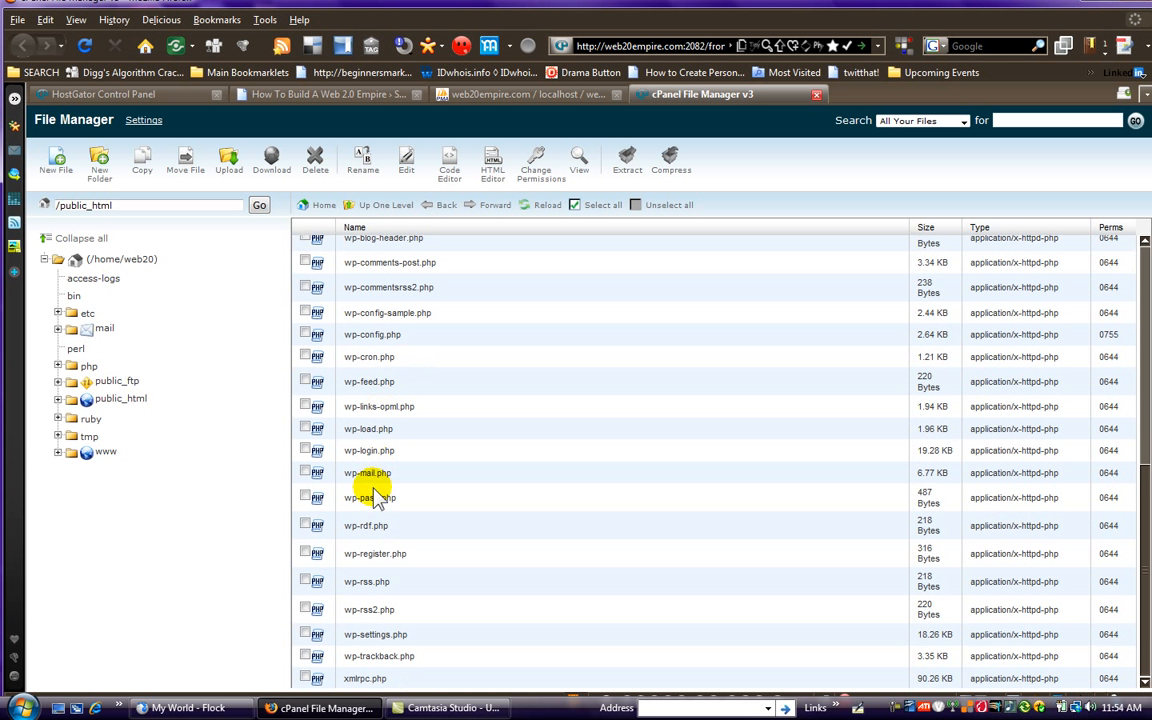
{"action": "scroll", "coordinate": [625, 476], "scroll_direction": "up", "scroll_amount": 7}
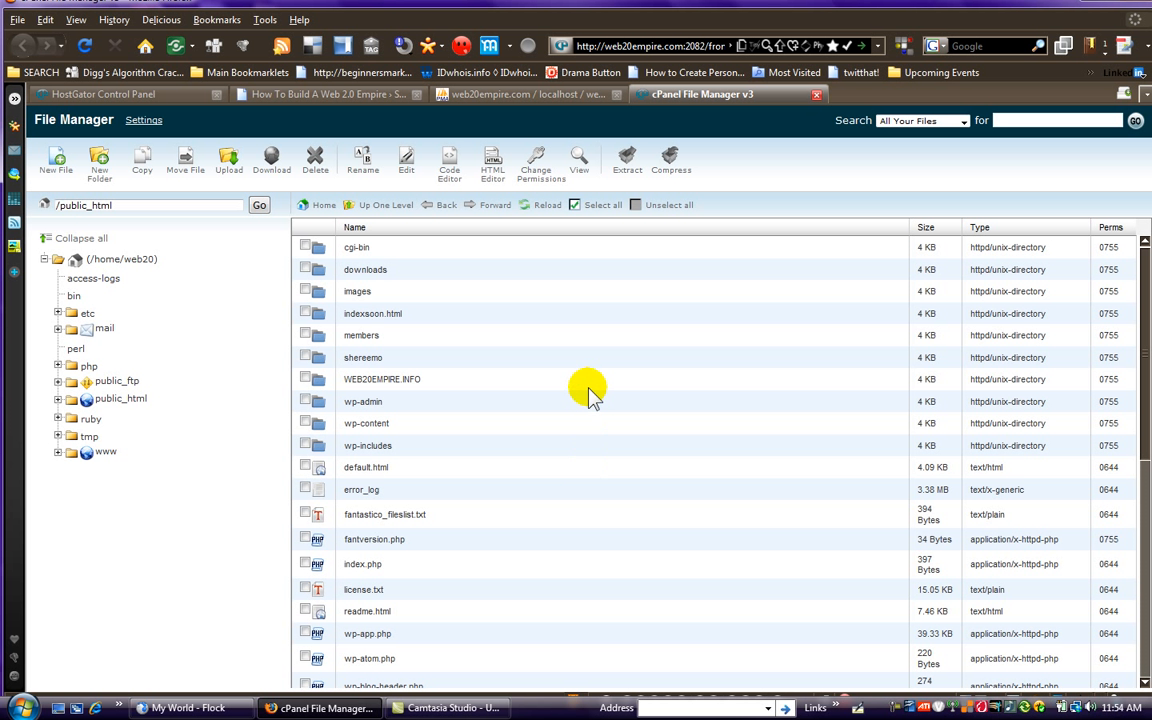
Open the wp-includes folder, examine its files from the images folder to wp-diff.php, and return to the account's home directory
{"action": "double_click", "coordinate": [362, 447]}
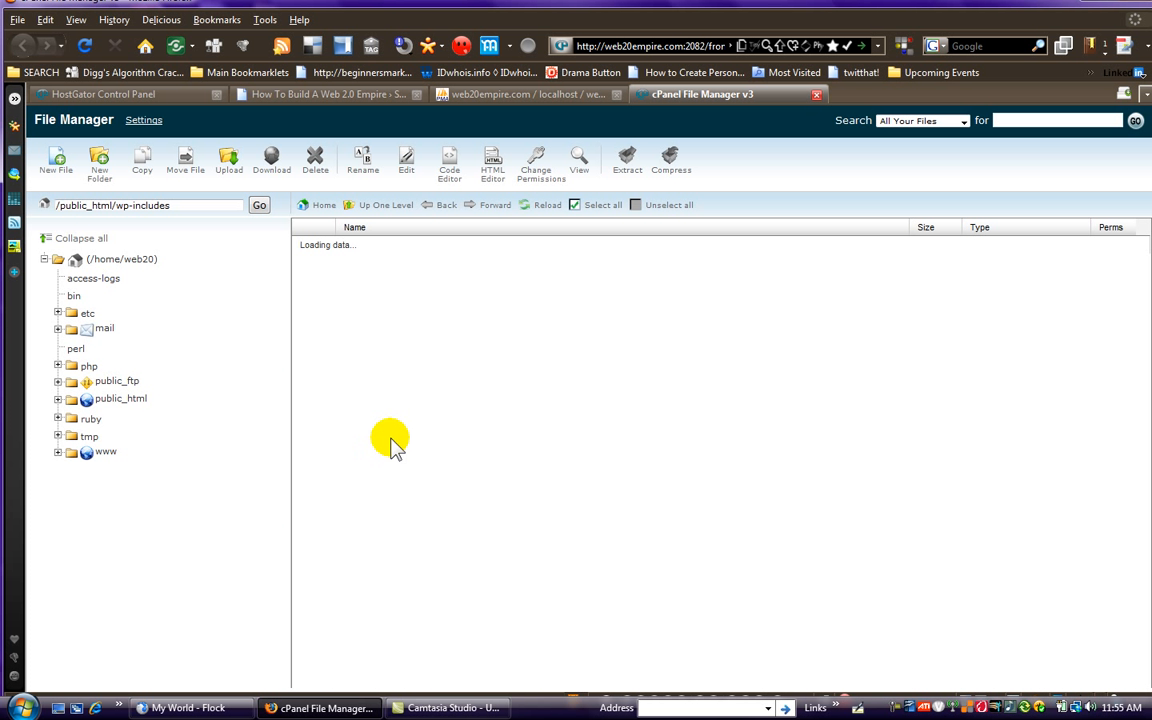
{"action": "scroll", "coordinate": [390, 445], "scroll_direction": "down", "scroll_amount": 10}
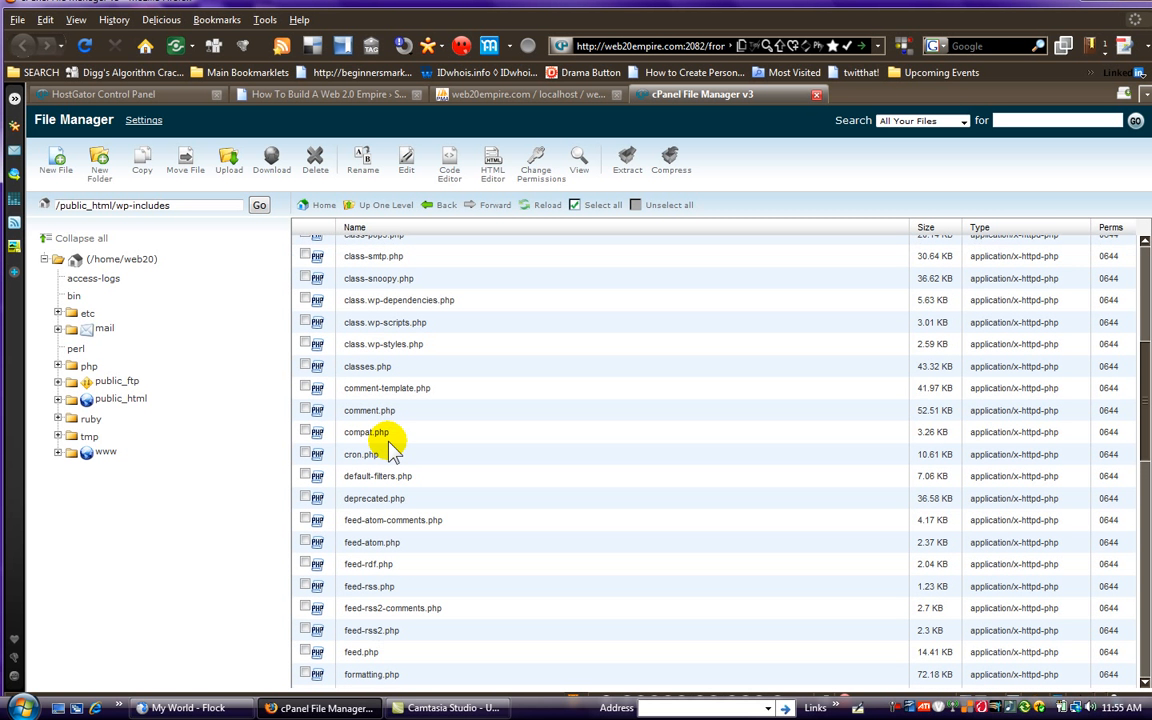
{"action": "scroll", "coordinate": [390, 443], "scroll_direction": "down", "scroll_amount": 10}
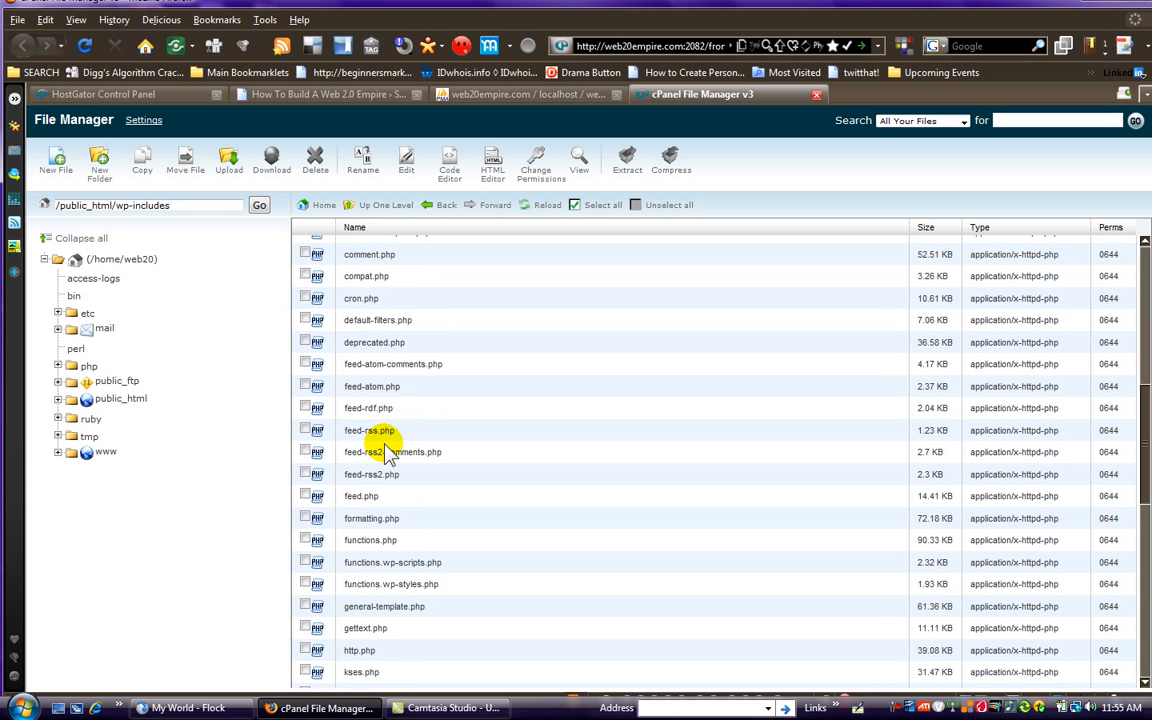
{"action": "scroll", "coordinate": [390, 450], "scroll_direction": "down", "scroll_amount": 5}
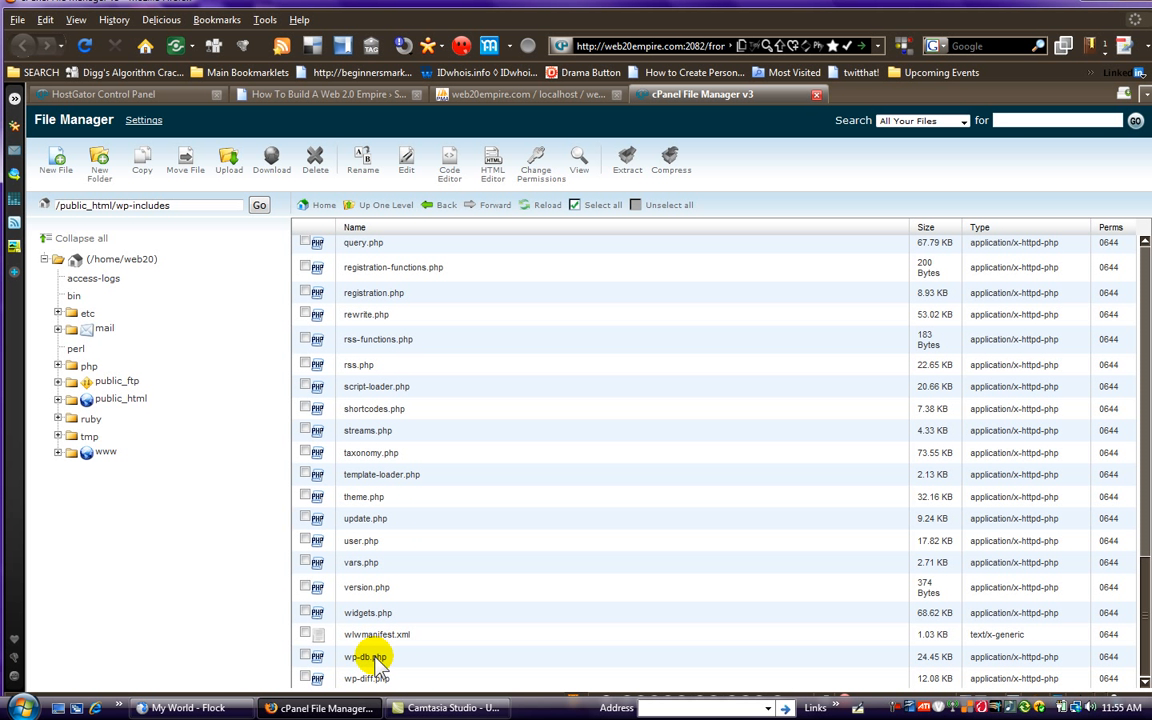
{"action": "scroll", "coordinate": [405, 598], "scroll_direction": "up", "scroll_amount": 7}
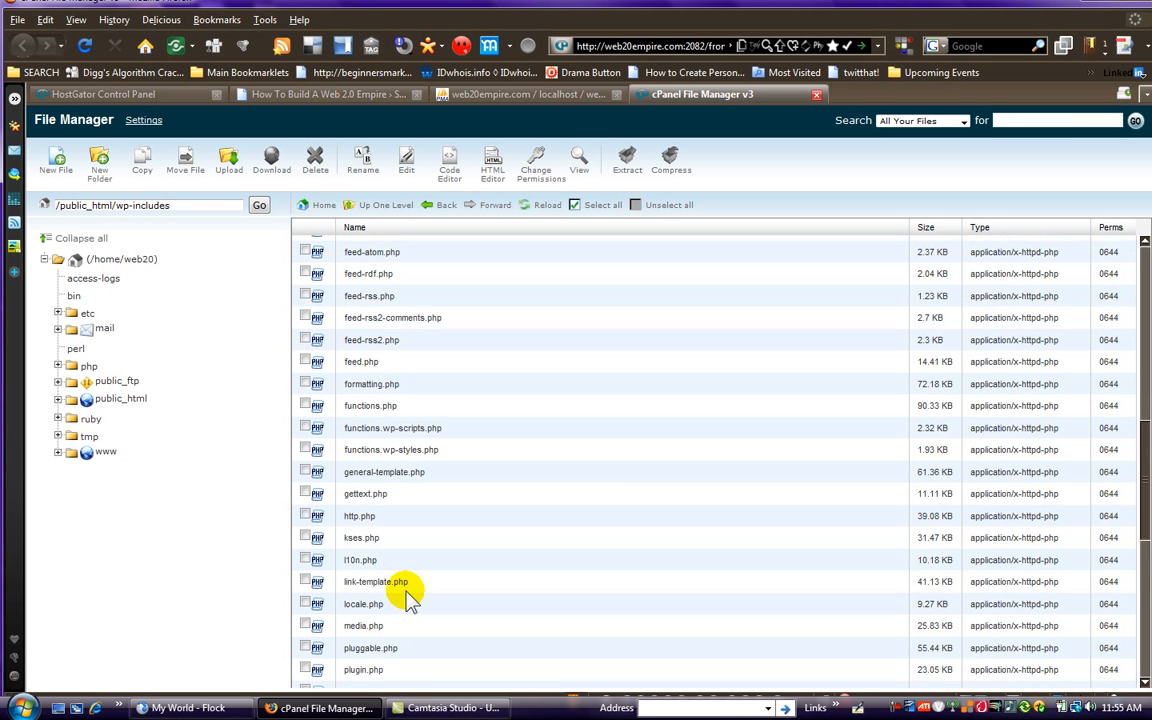
{"action": "scroll", "coordinate": [405, 598], "scroll_direction": "up", "scroll_amount": 10}
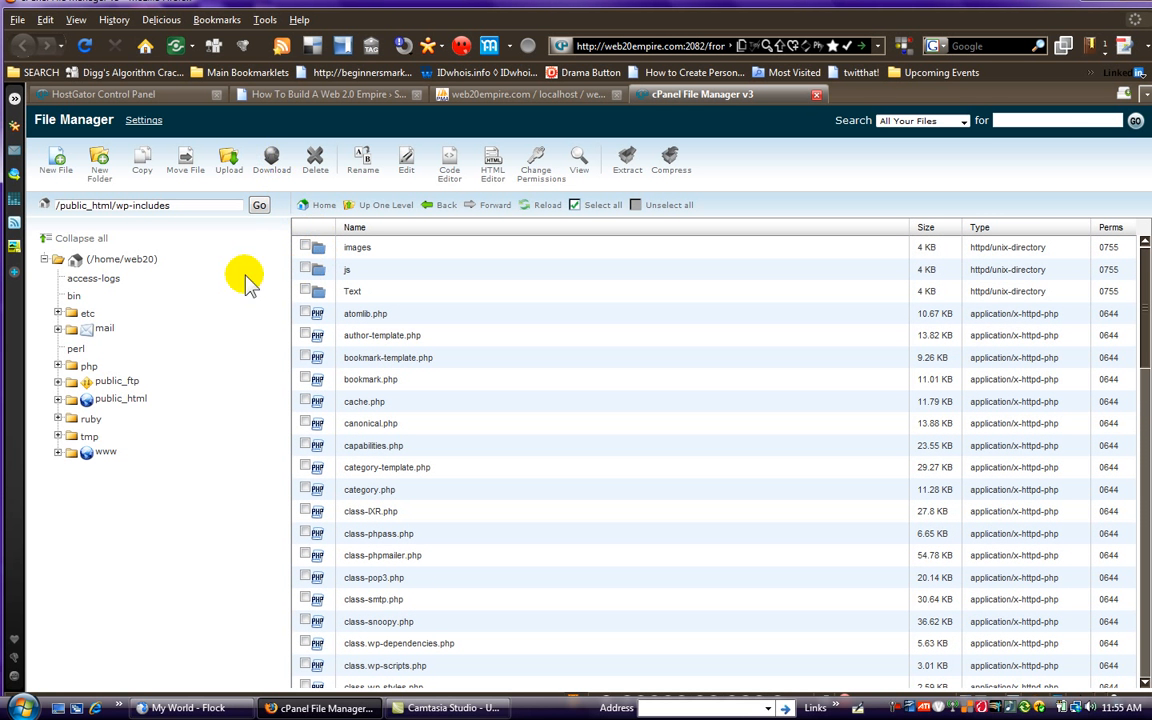
{"action": "left_click", "coordinate": [120, 262]}
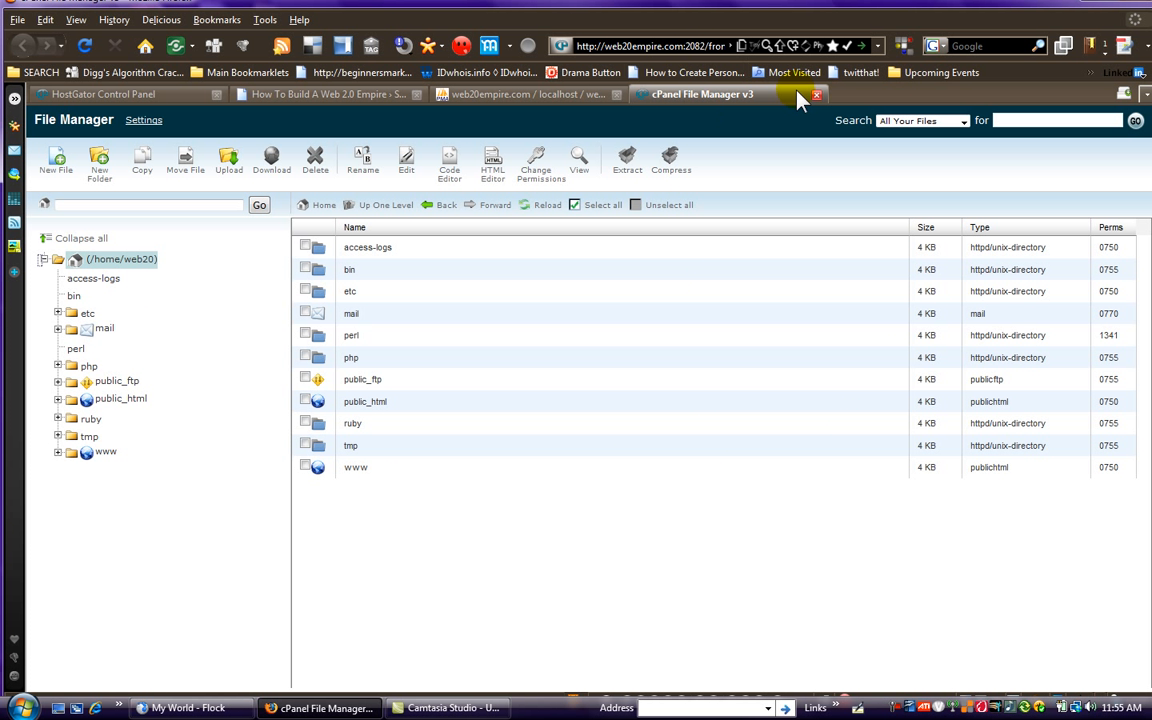
Close the cPanel File Manager page and the phpMyAdmin Import page for the web20_wordpress database
{"action": "left_click", "coordinate": [817, 95]}
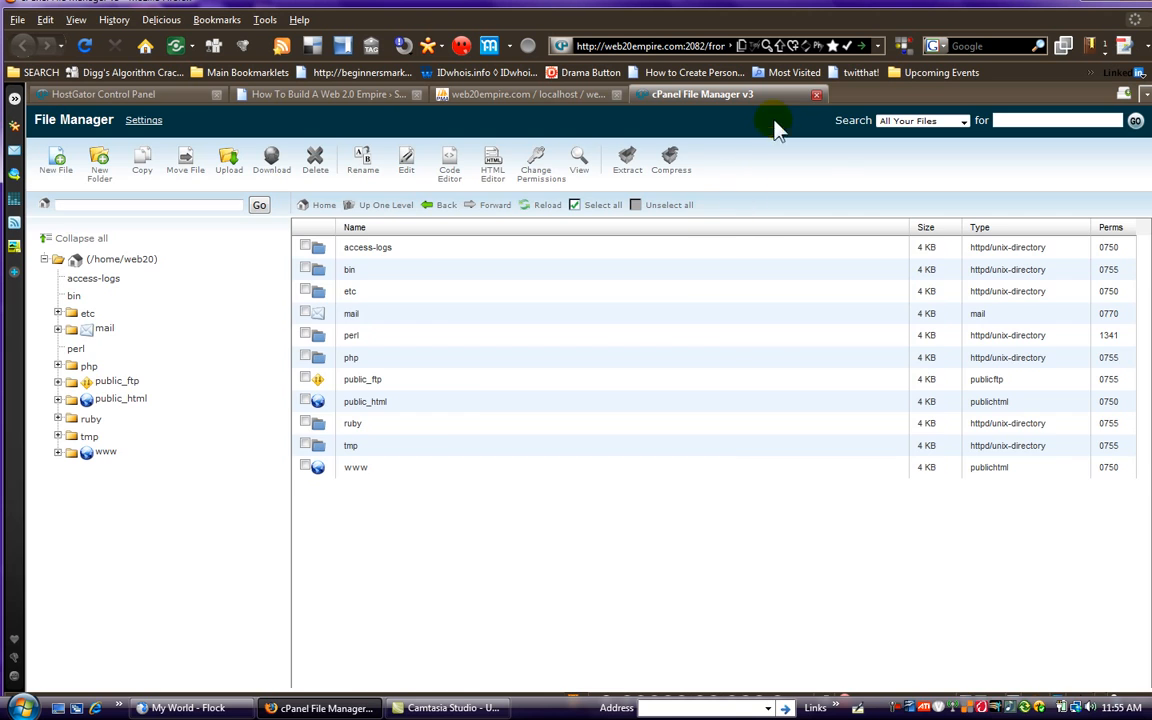
{"action": "key", "text": "ctrl+w"}
{"action": "scroll", "coordinate": [490, 285], "scroll_direction": "up", "scroll_amount": 5}
{"action": "scroll", "coordinate": [480, 265], "scroll_direction": "up", "scroll_amount": 5}
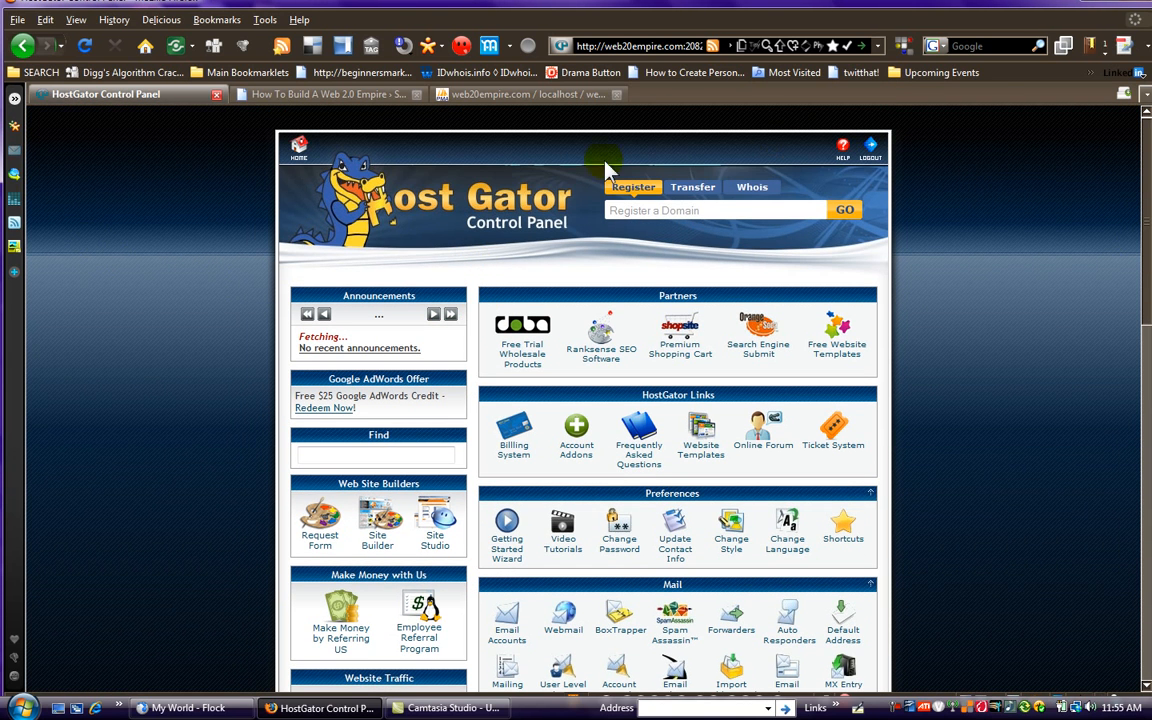
{"action": "left_click", "coordinate": [522, 95]}
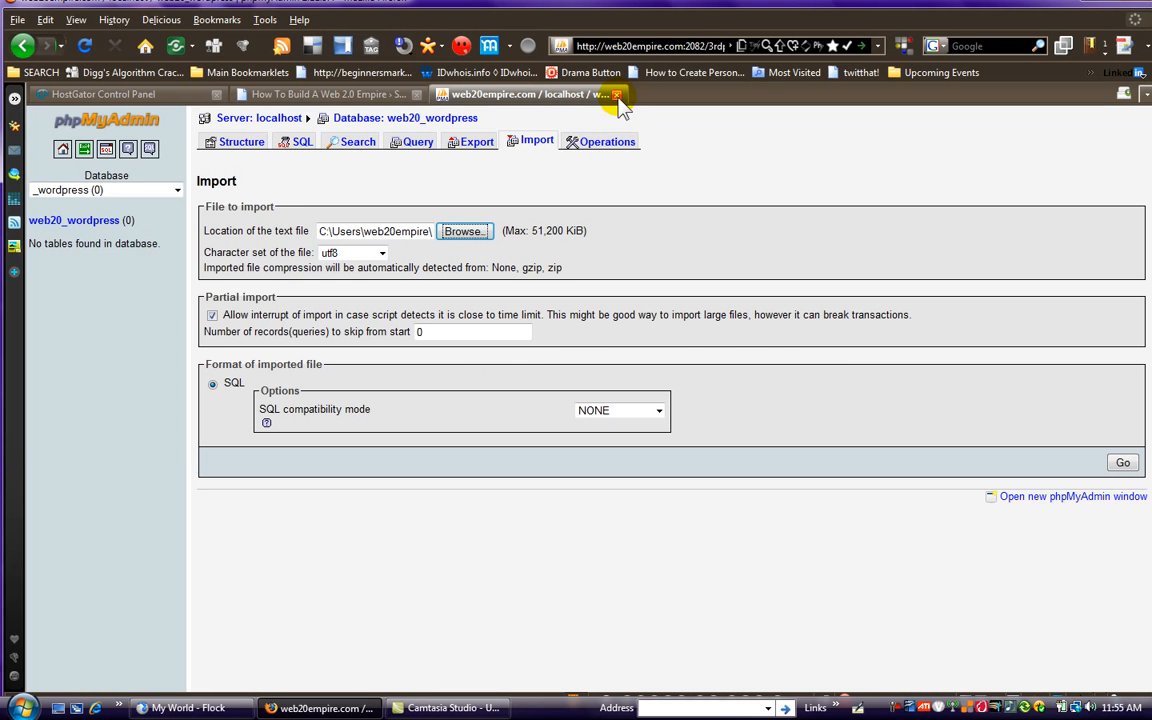
{"action": "left_click", "coordinate": [617, 95]}
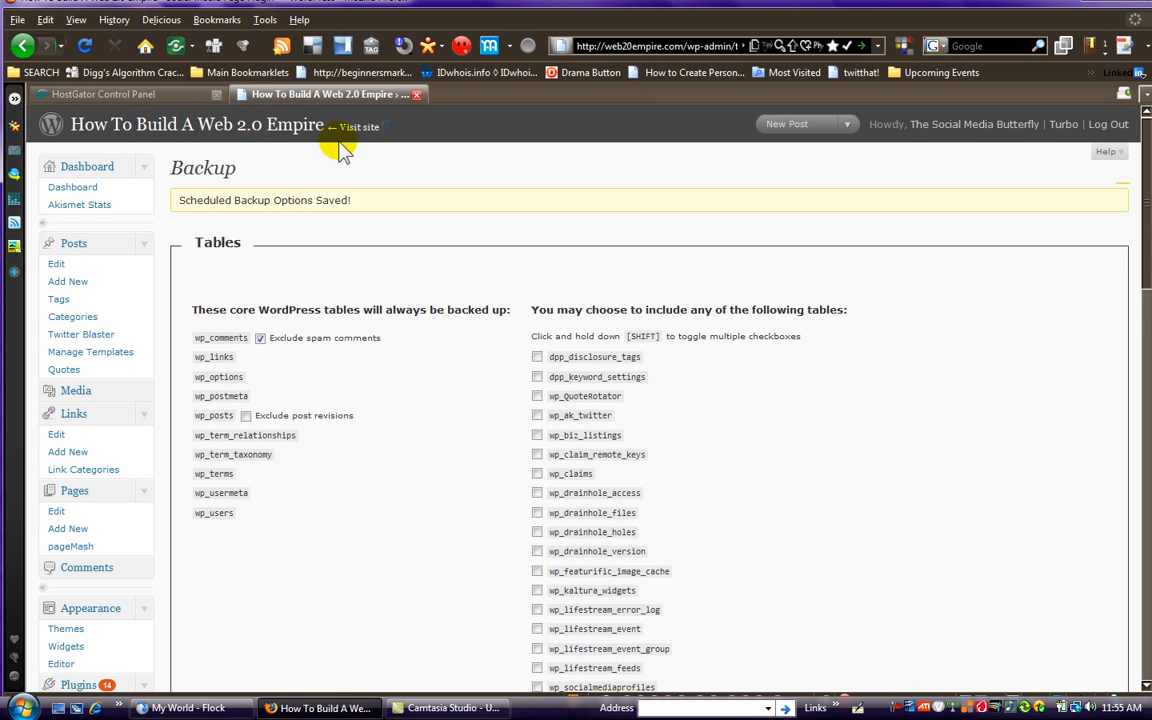
Return to the HostGator Control Panel page and minimize the browser window to show the desktop
{"action": "left_click", "coordinate": [164, 94]}
{"action": "left_click_drag", "start_coordinate": [978, 3], "coordinate": [892, 53]}
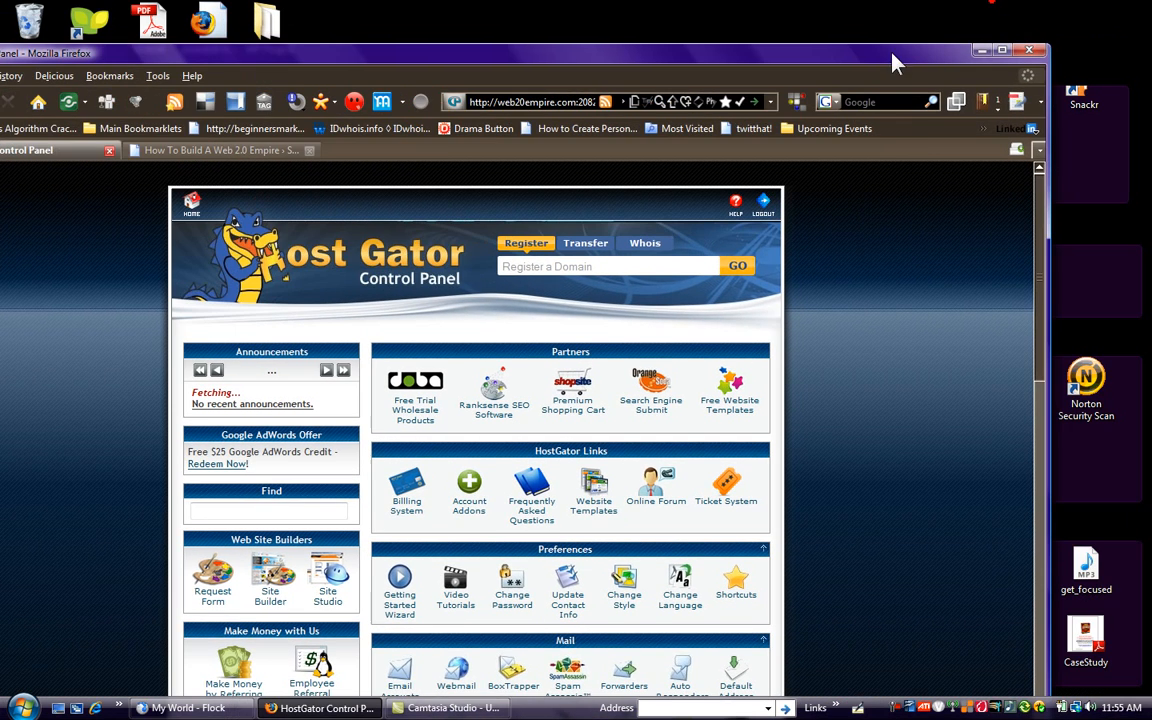
{"action": "left_click", "coordinate": [979, 50]}
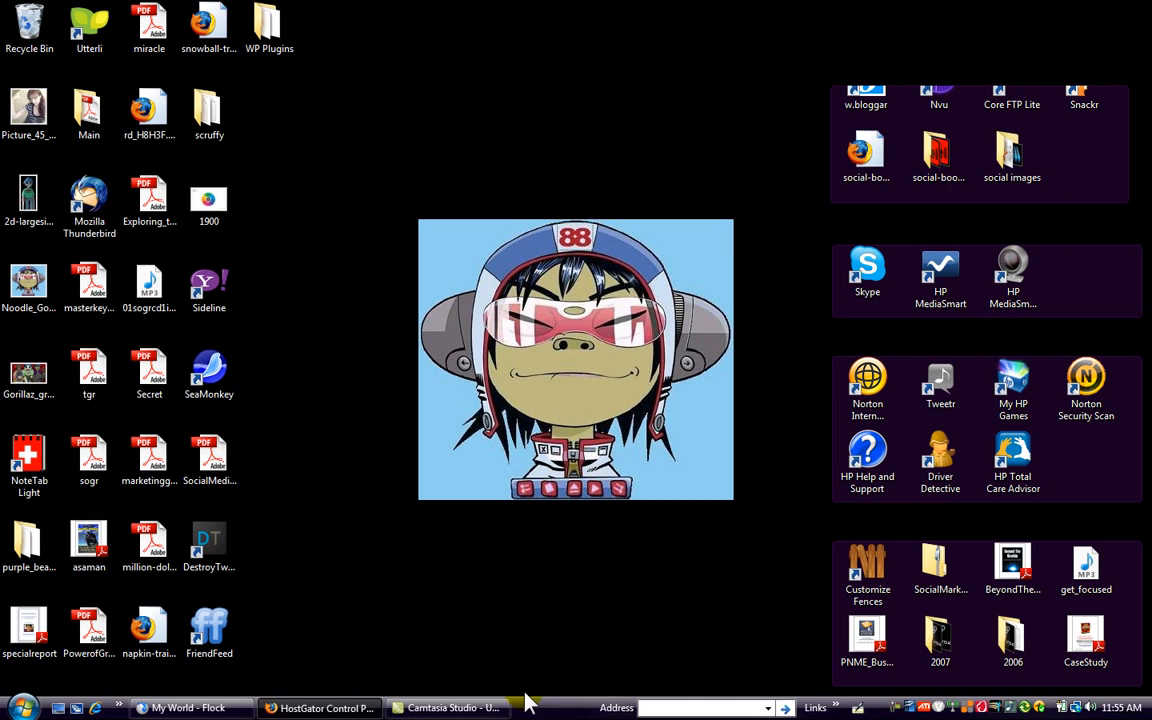